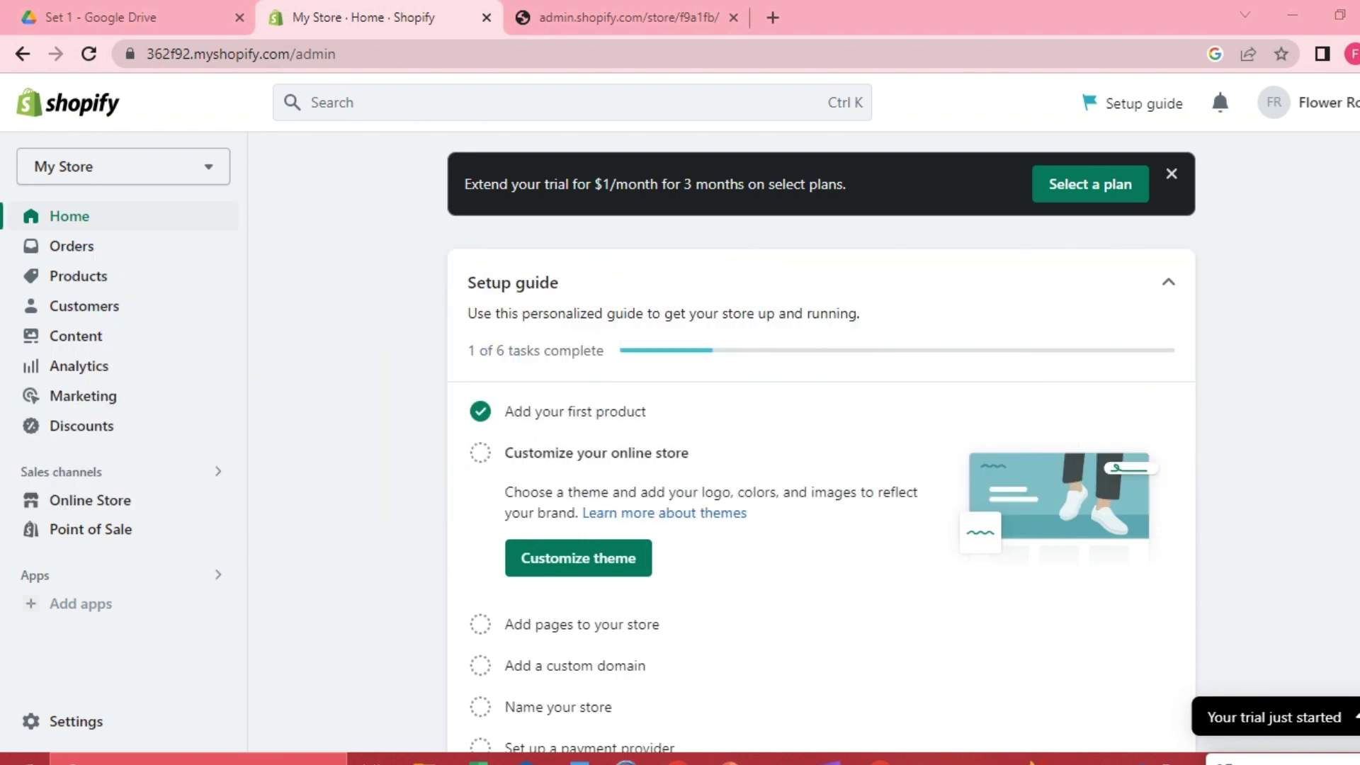
Look through the store admin's home setup guide, Orders, Products, and the Metaobjects and Files pages under Content.
scroll(751, 550, down, 5)
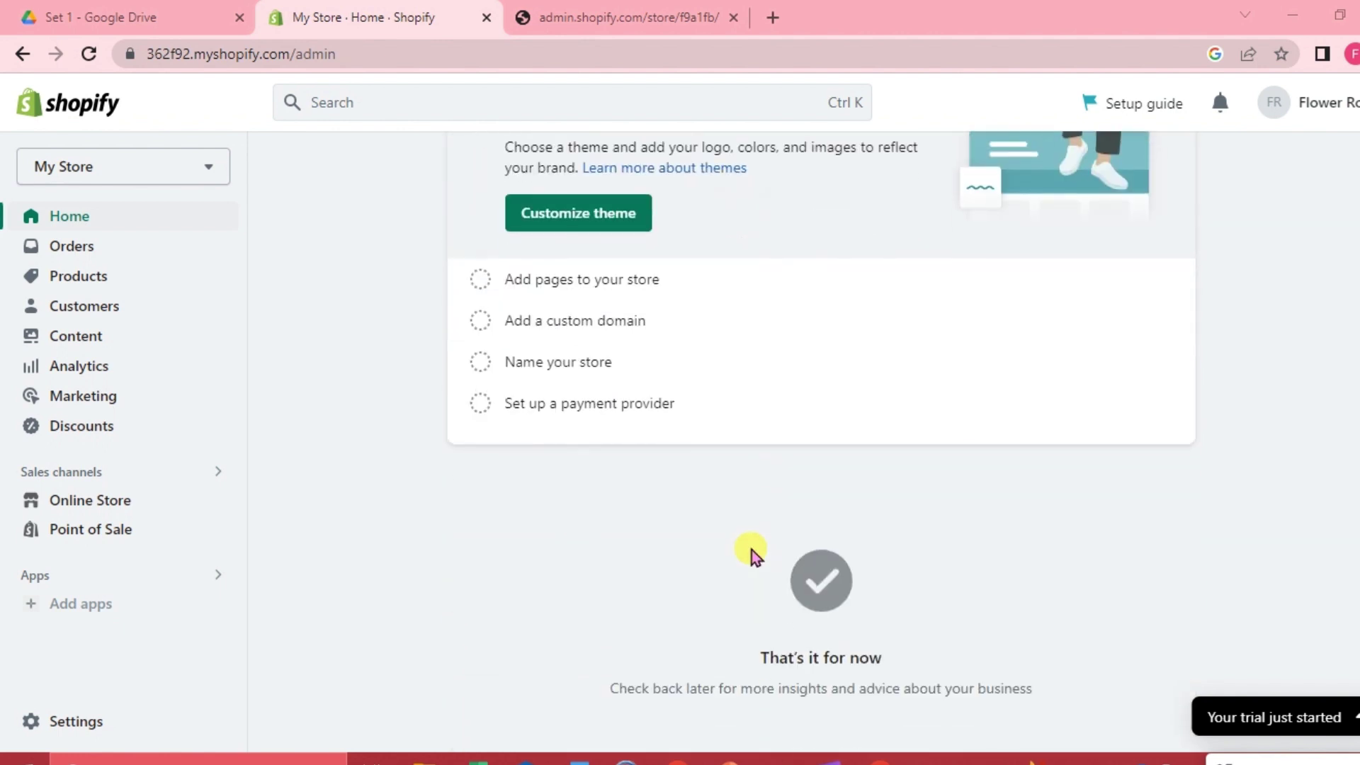
scroll(751, 549, up, 5)
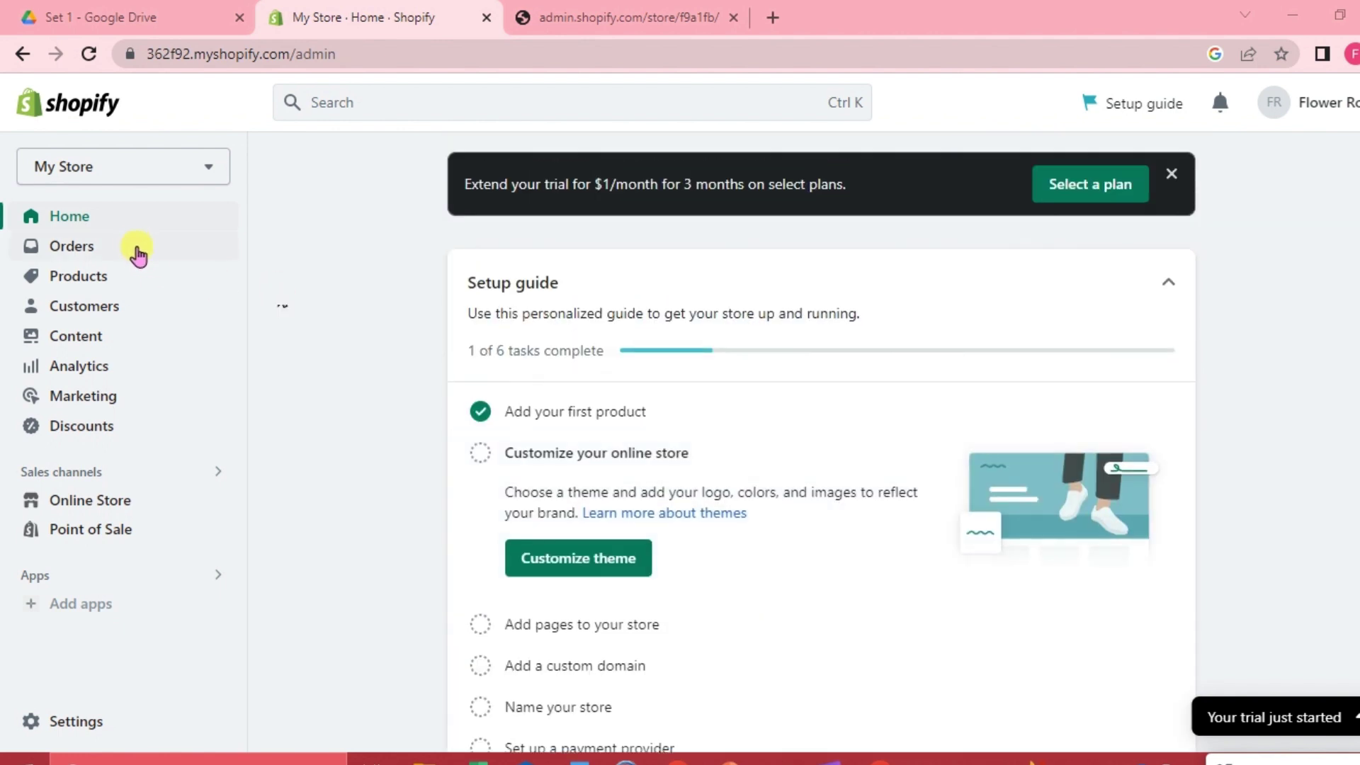
click(131, 248)
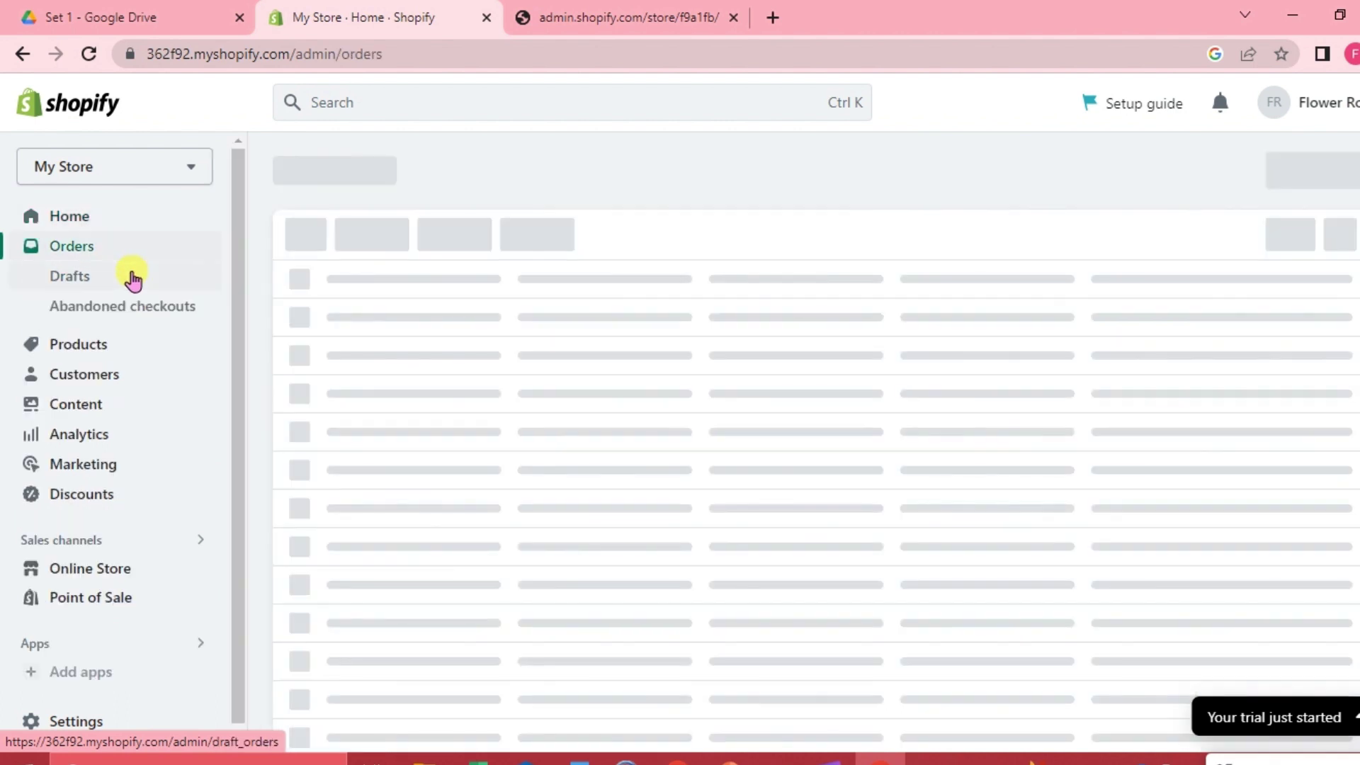
click(122, 347)
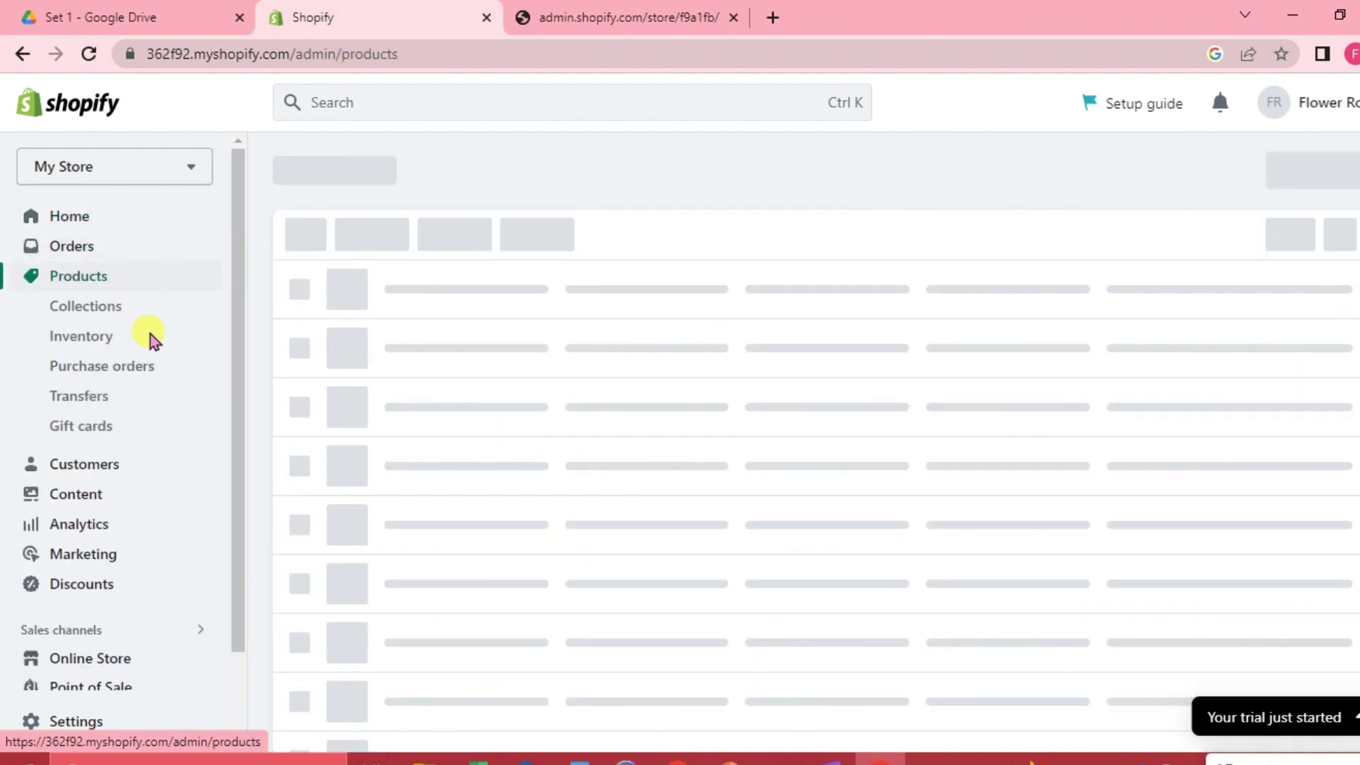
scroll(125, 425, down, 1)
scroll(124, 425, down, 1)
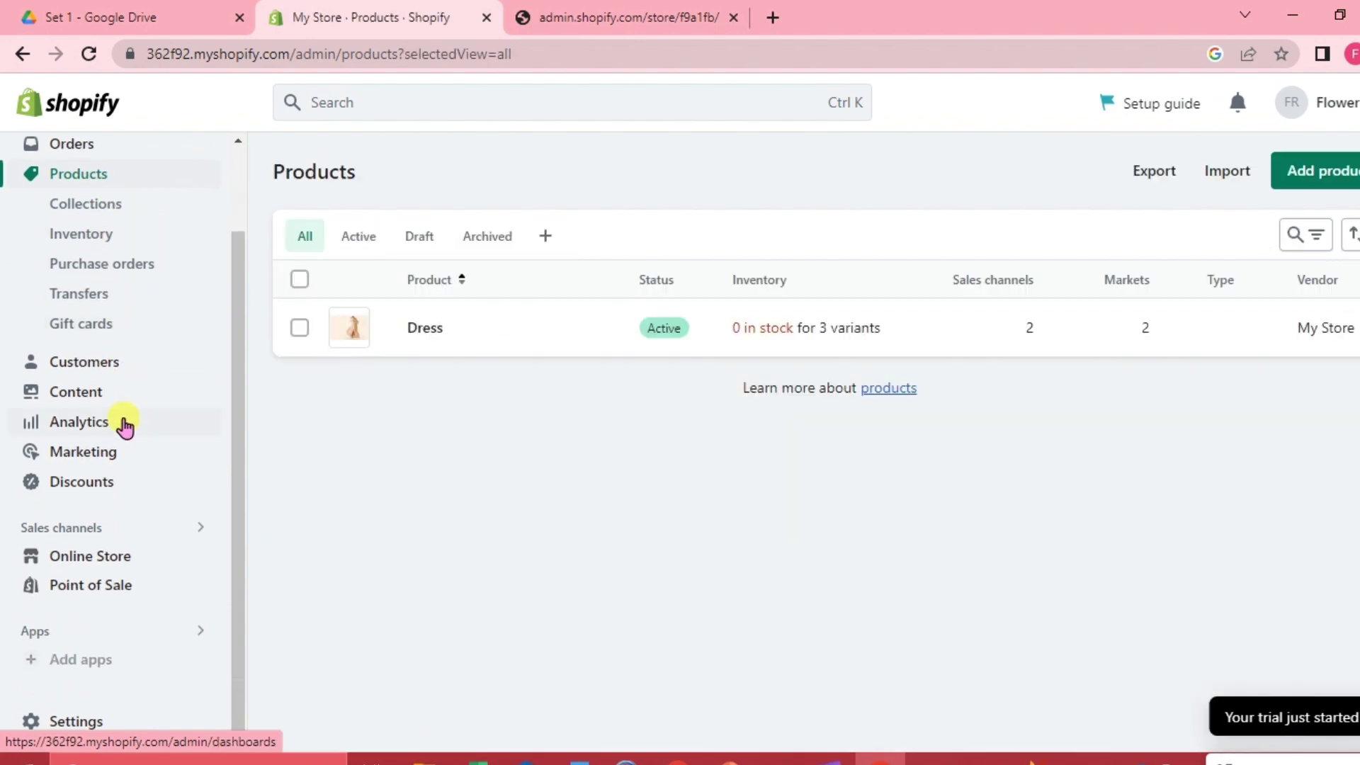
click(93, 389)
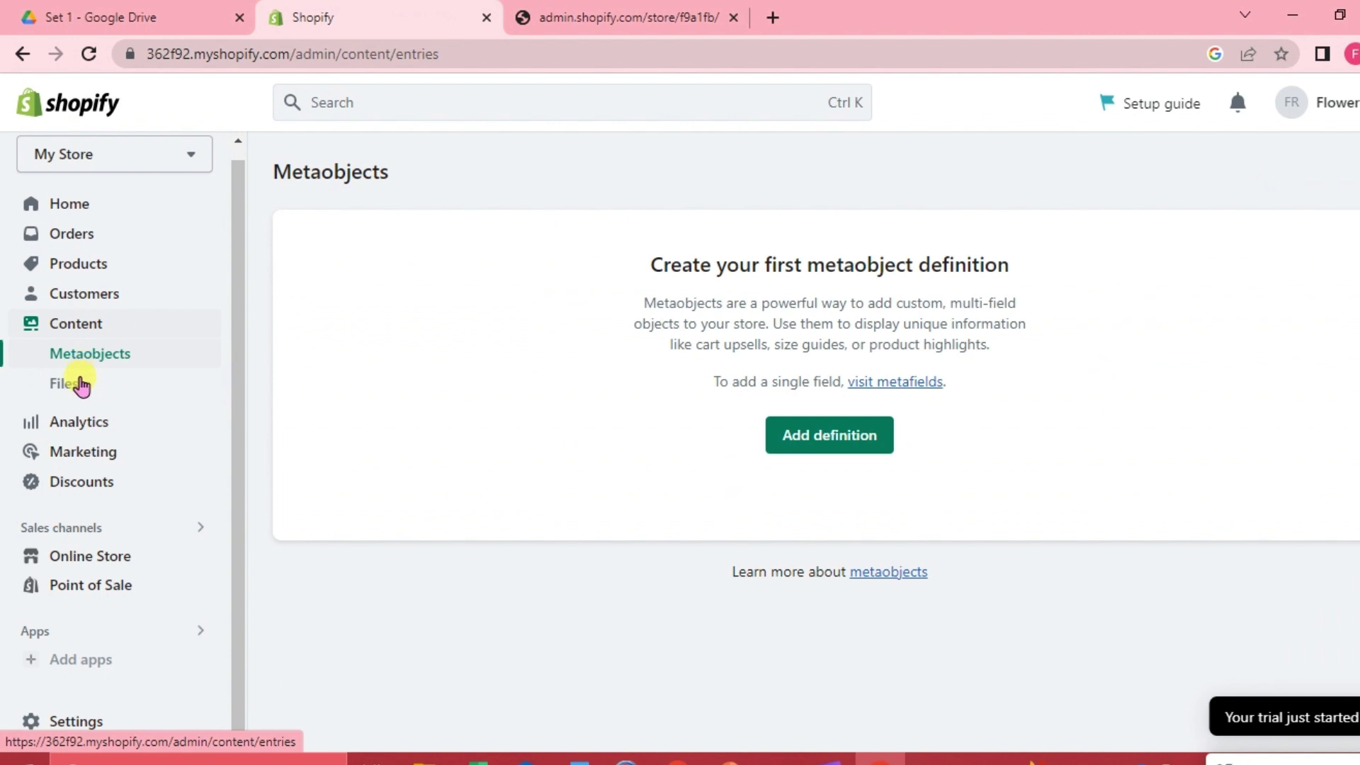
click(79, 381)
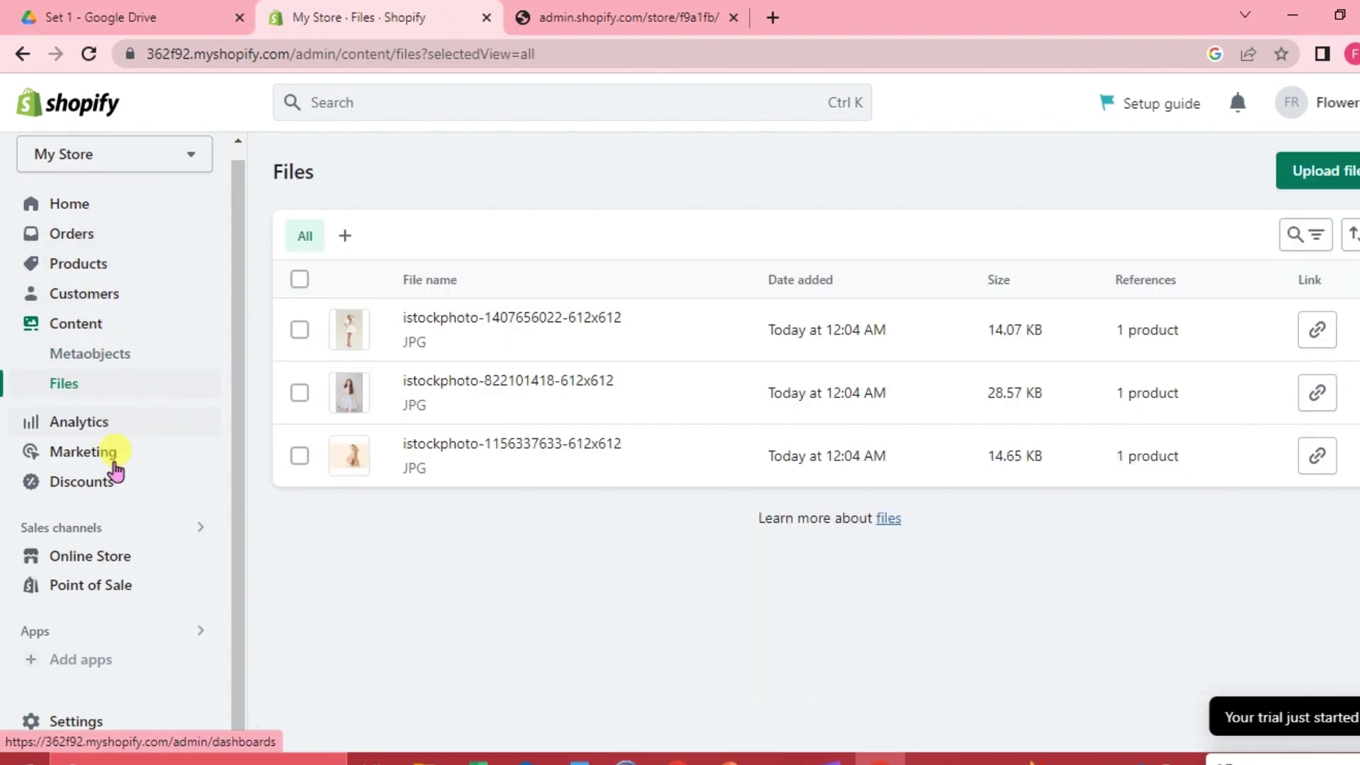
Examine the Online Store themes page, from the current theme down to the suggested Shopify themes.
click(108, 557)
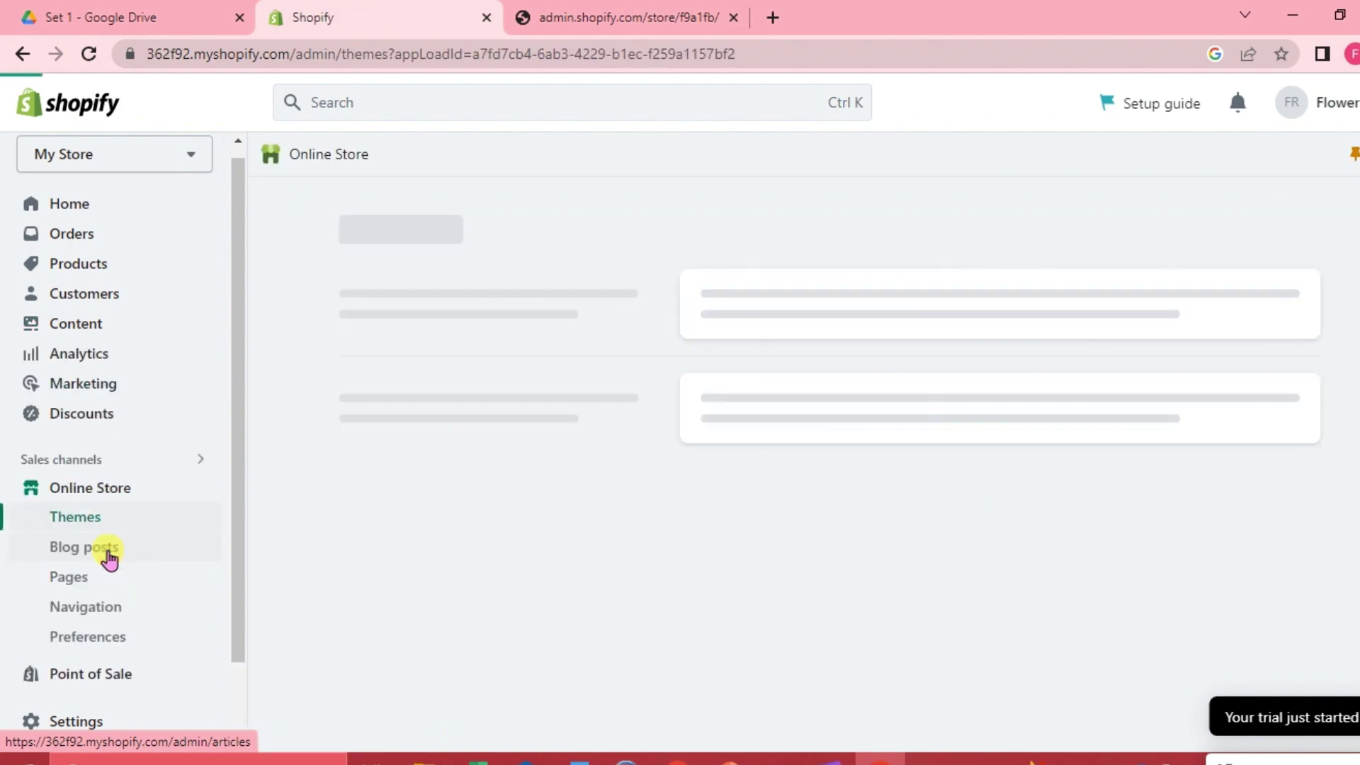
scroll(117, 556, down, 1)
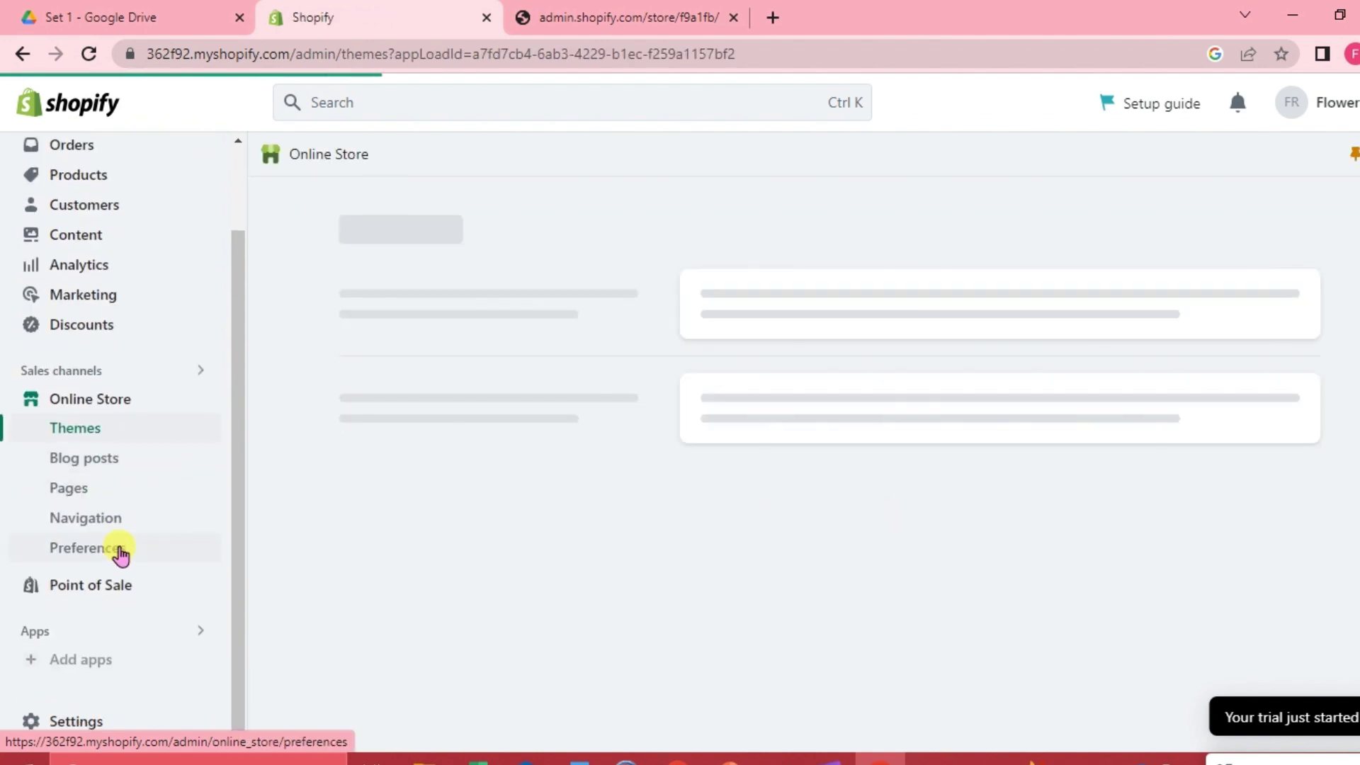
scroll(688, 588, down, 5)
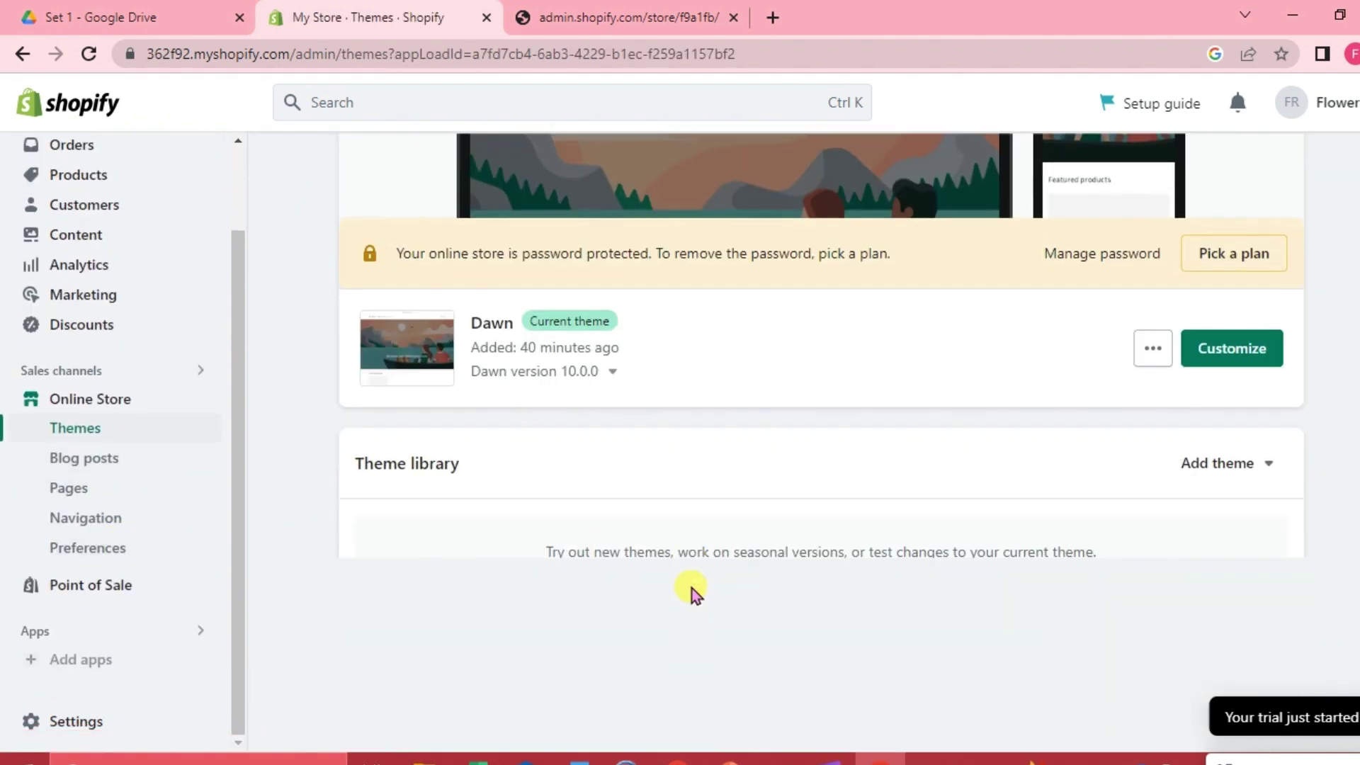
scroll(692, 588, down, 10)
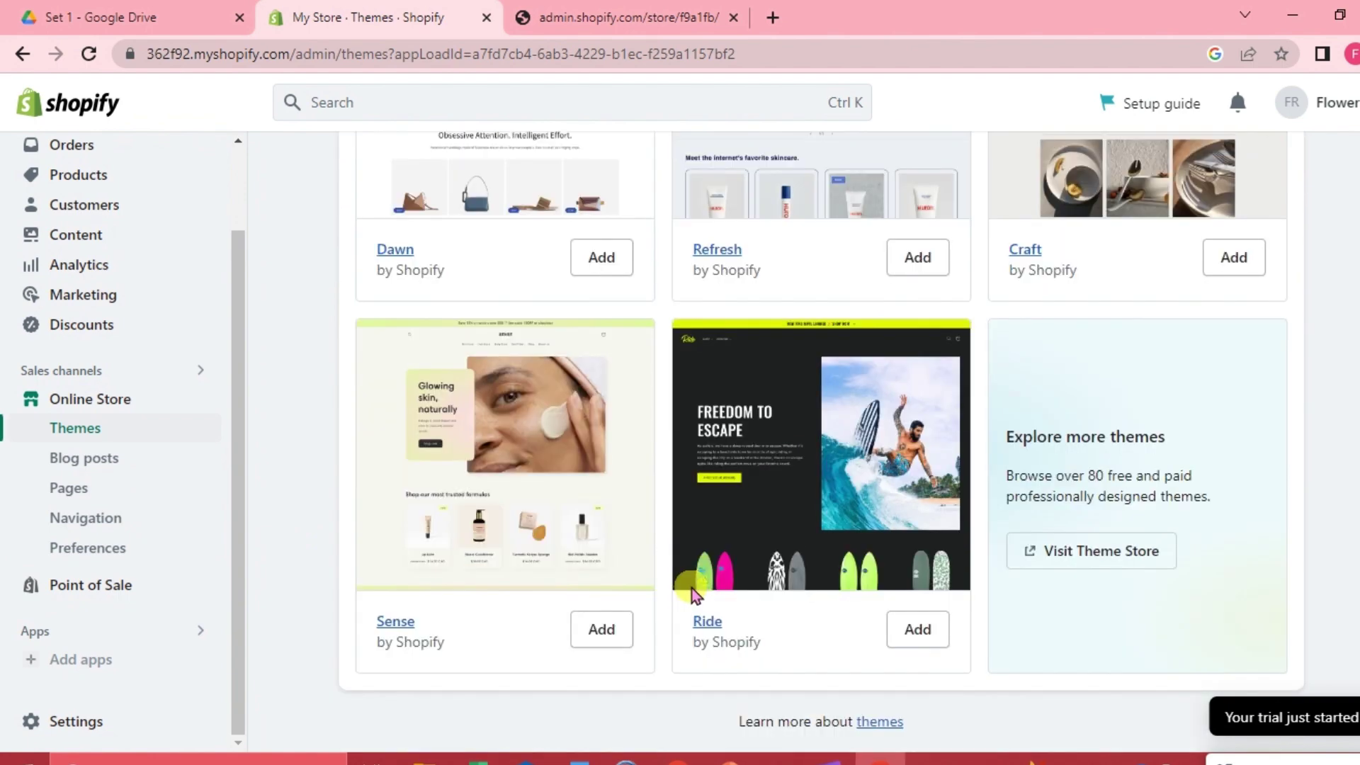
scroll(777, 597, up, 1)
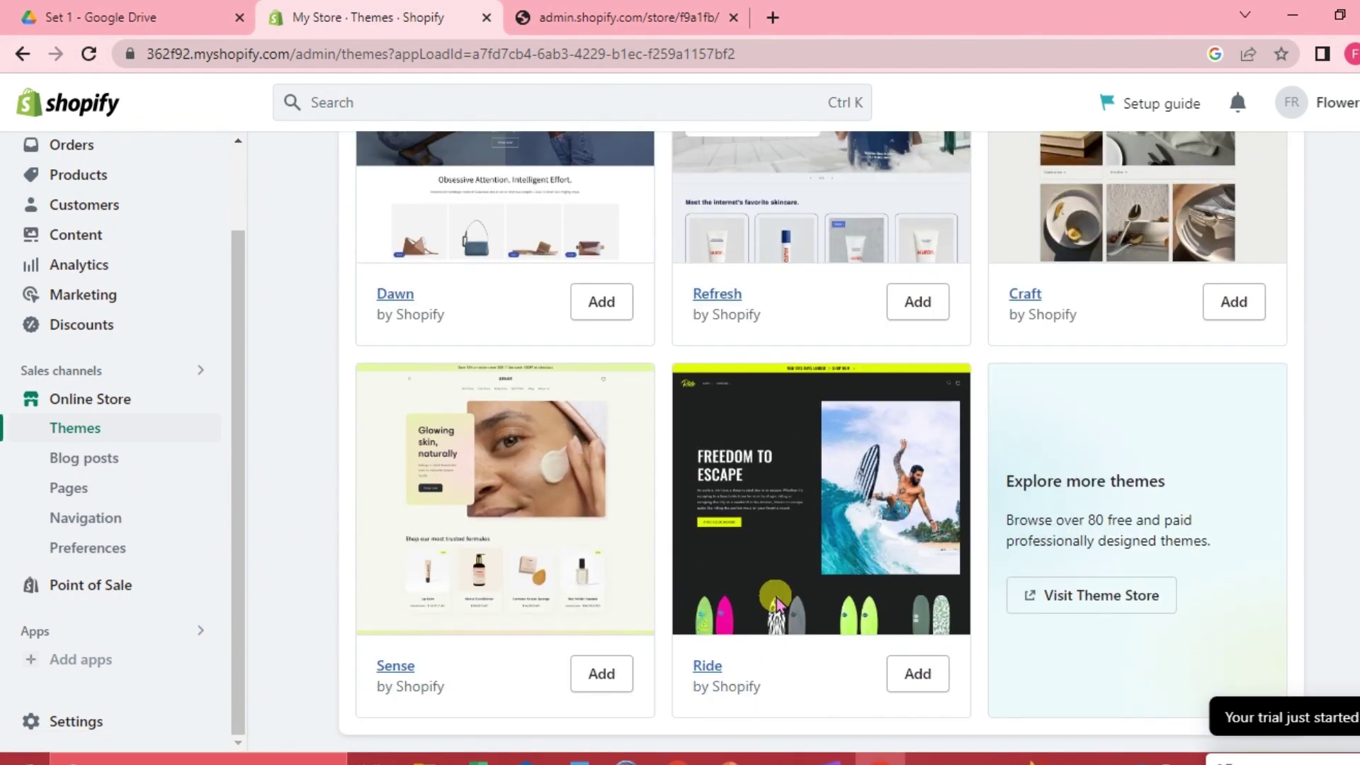
scroll(777, 597, up, 14)
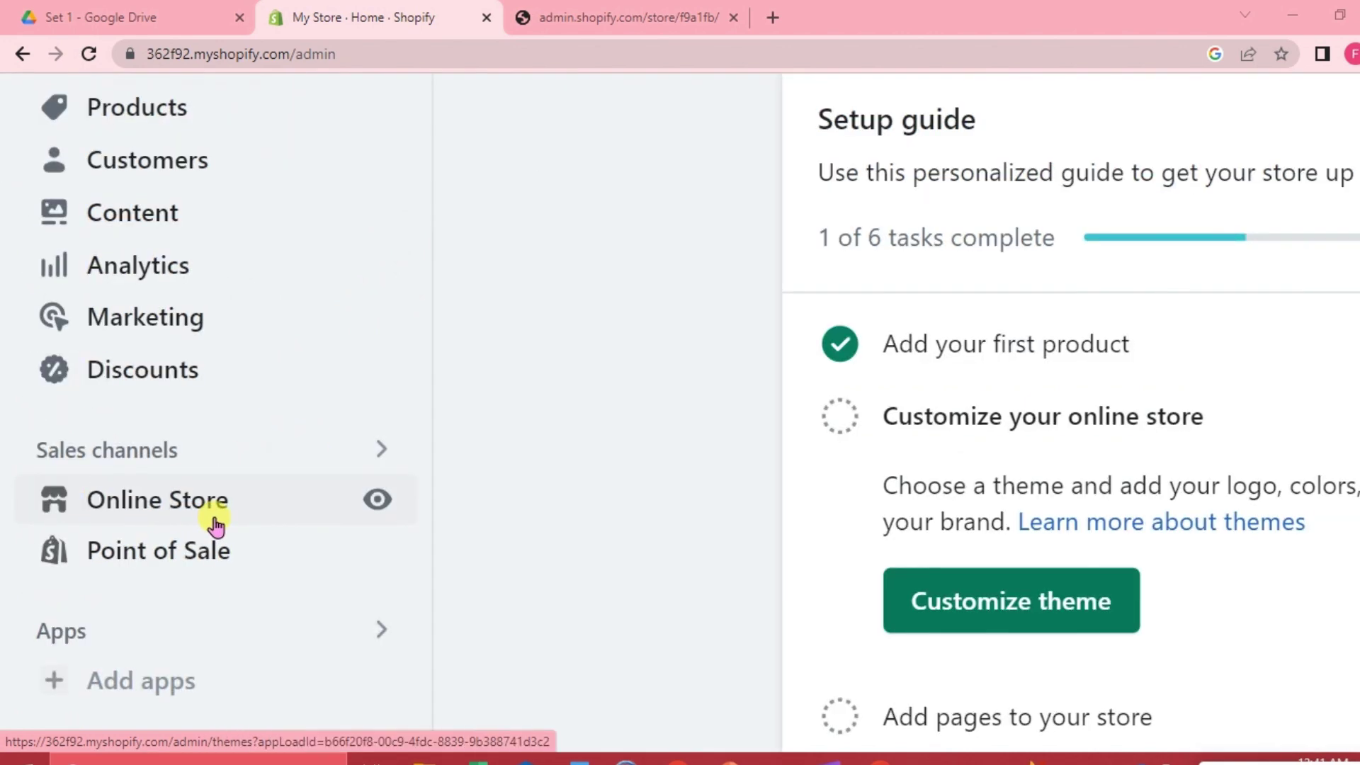
Open the current Dawn theme of the online store for customization in the theme editor.
click(214, 521)
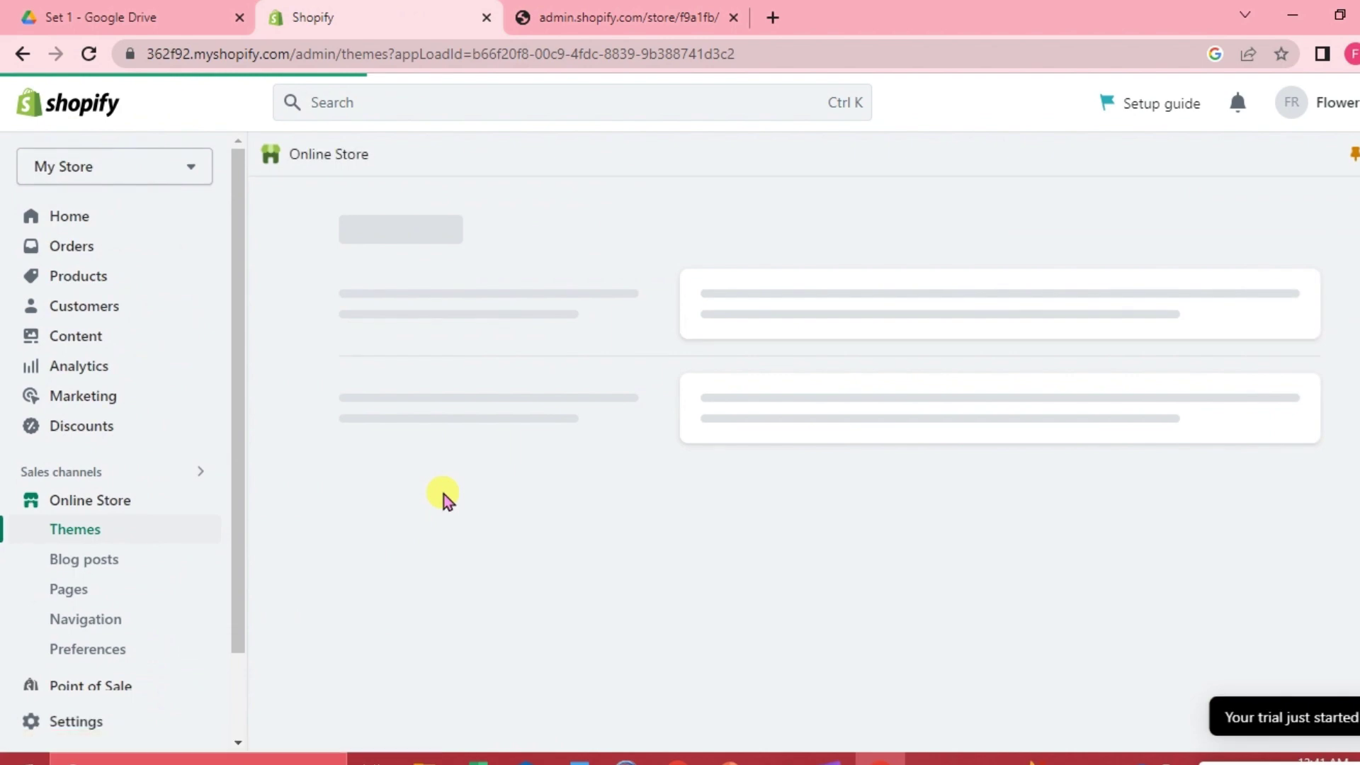
scroll(611, 554, down, 3)
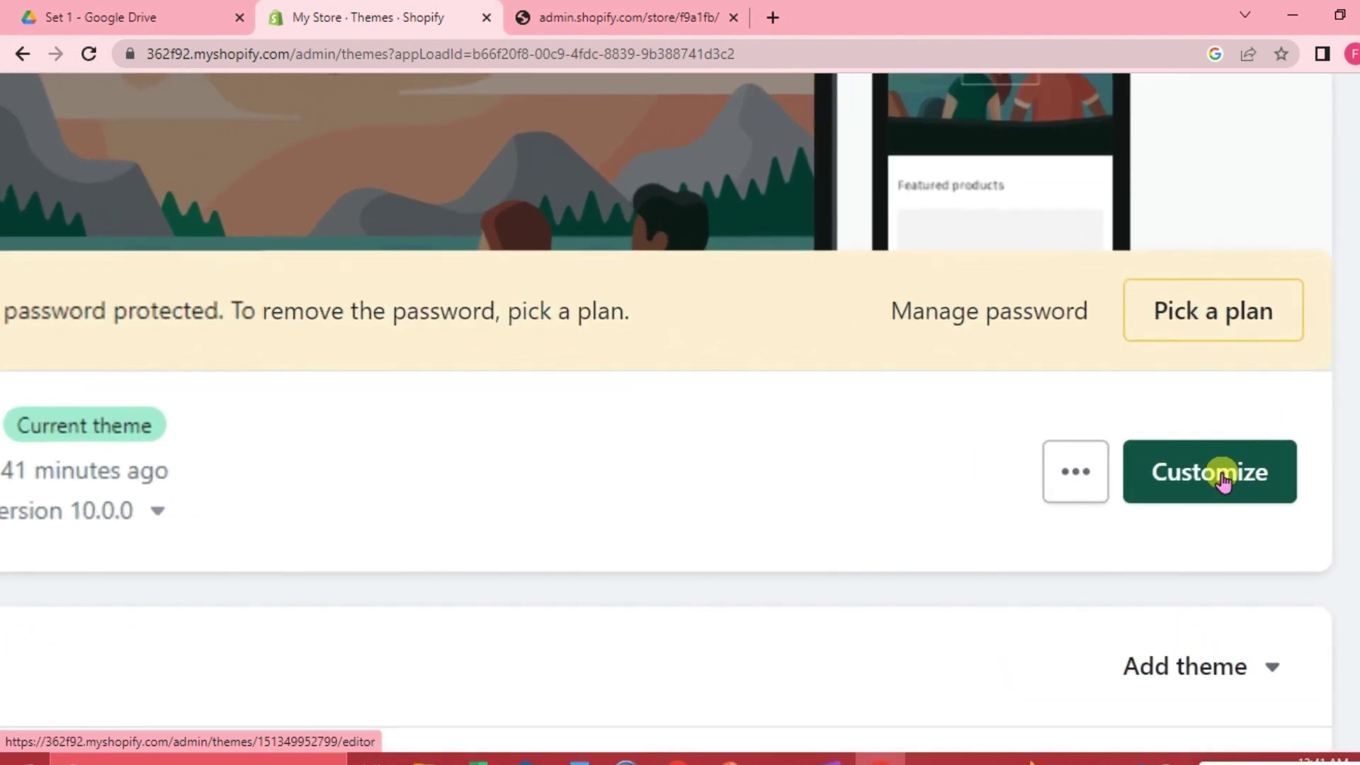
click(1223, 480)
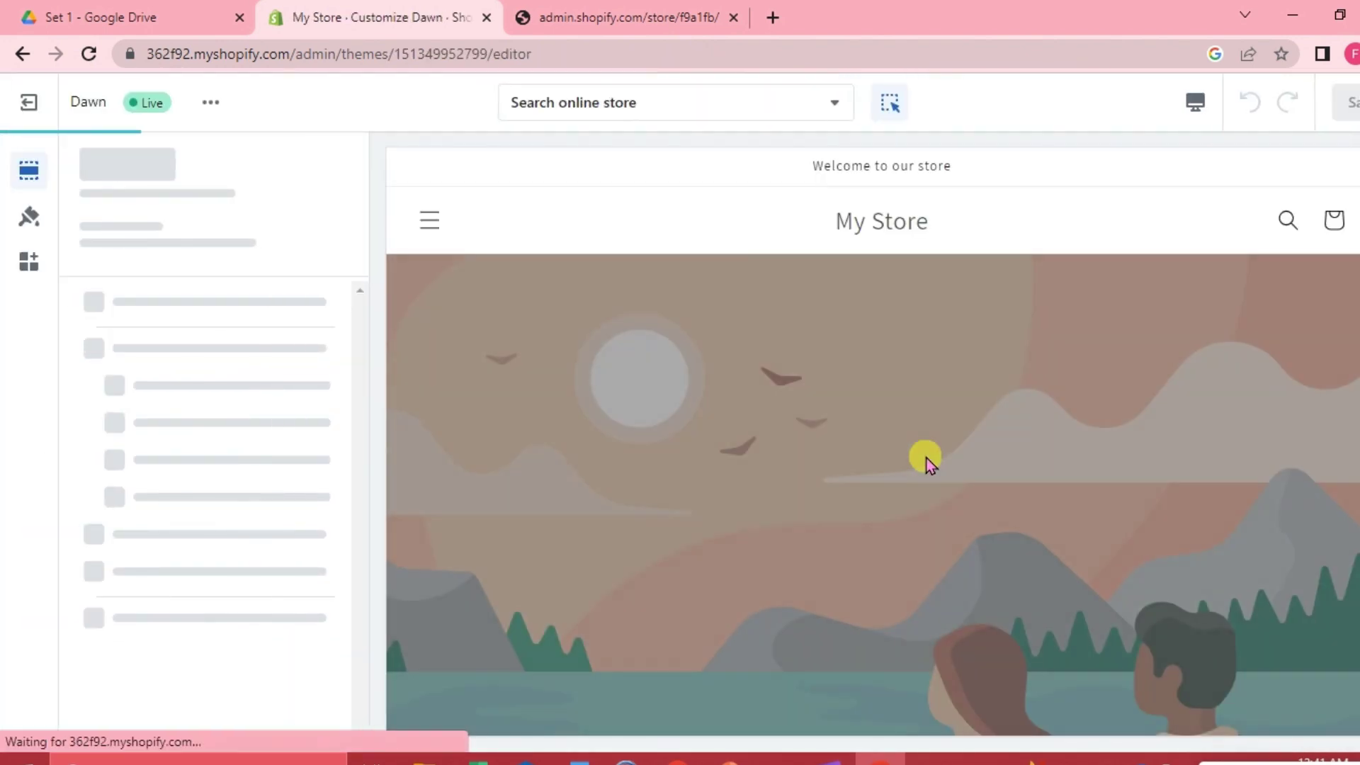
scroll(925, 524, down, 2)
scroll(925, 496, up, 2)
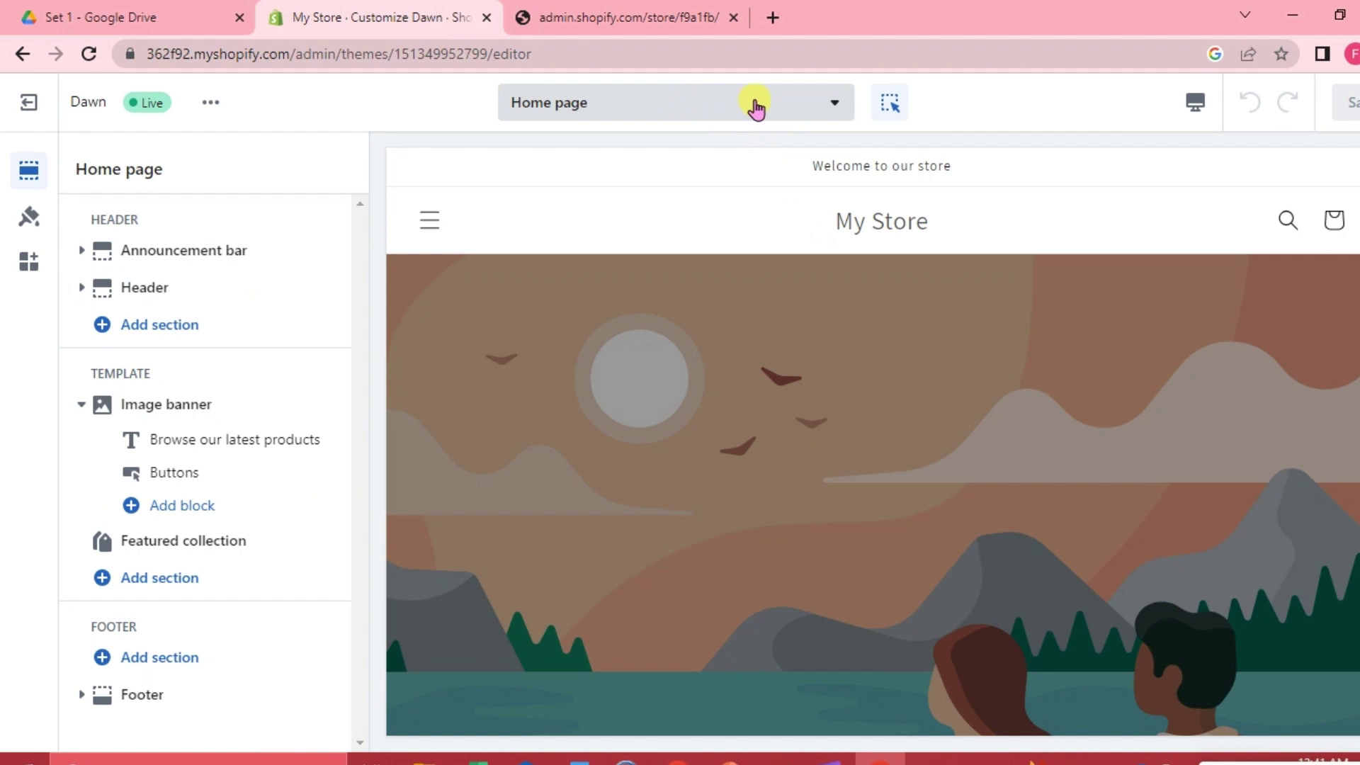
Switch the theme editor to the Default product template and review the product page preview.
click(816, 107)
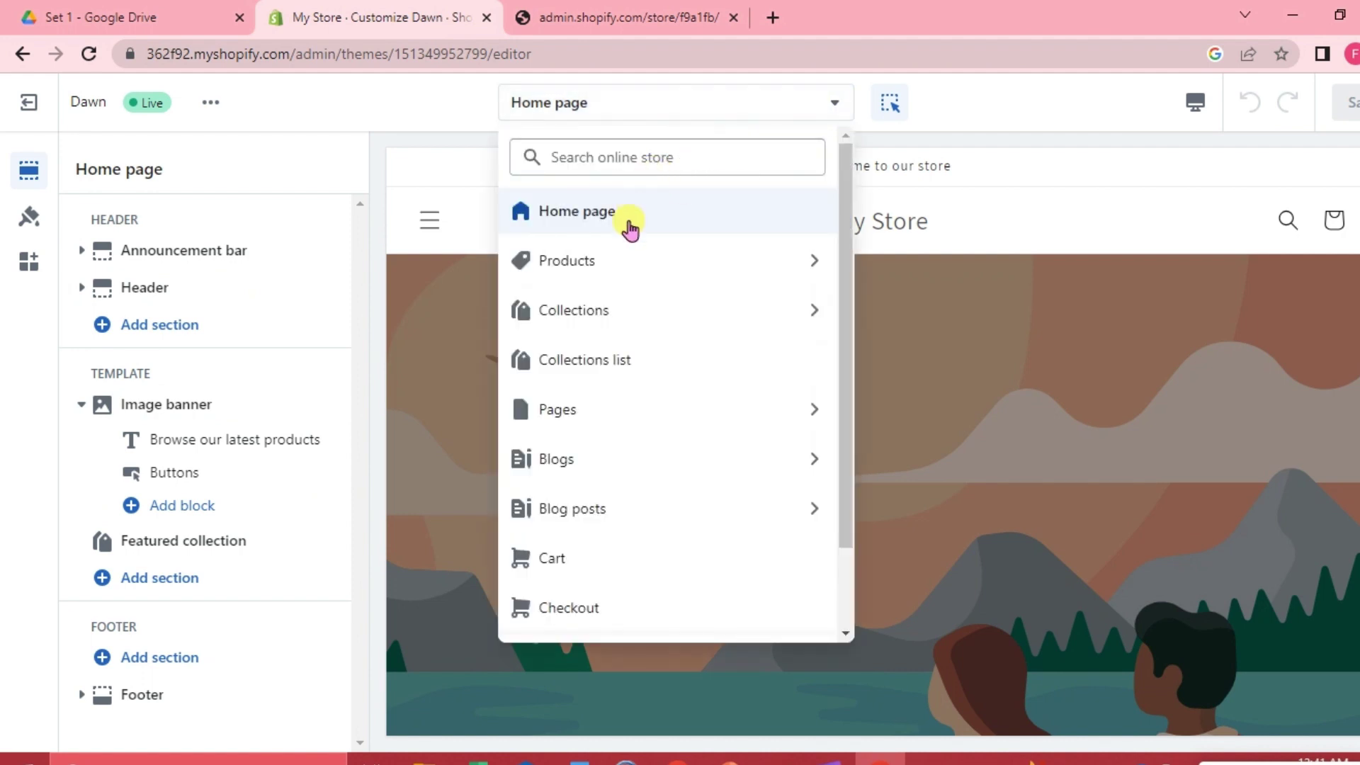
click(595, 264)
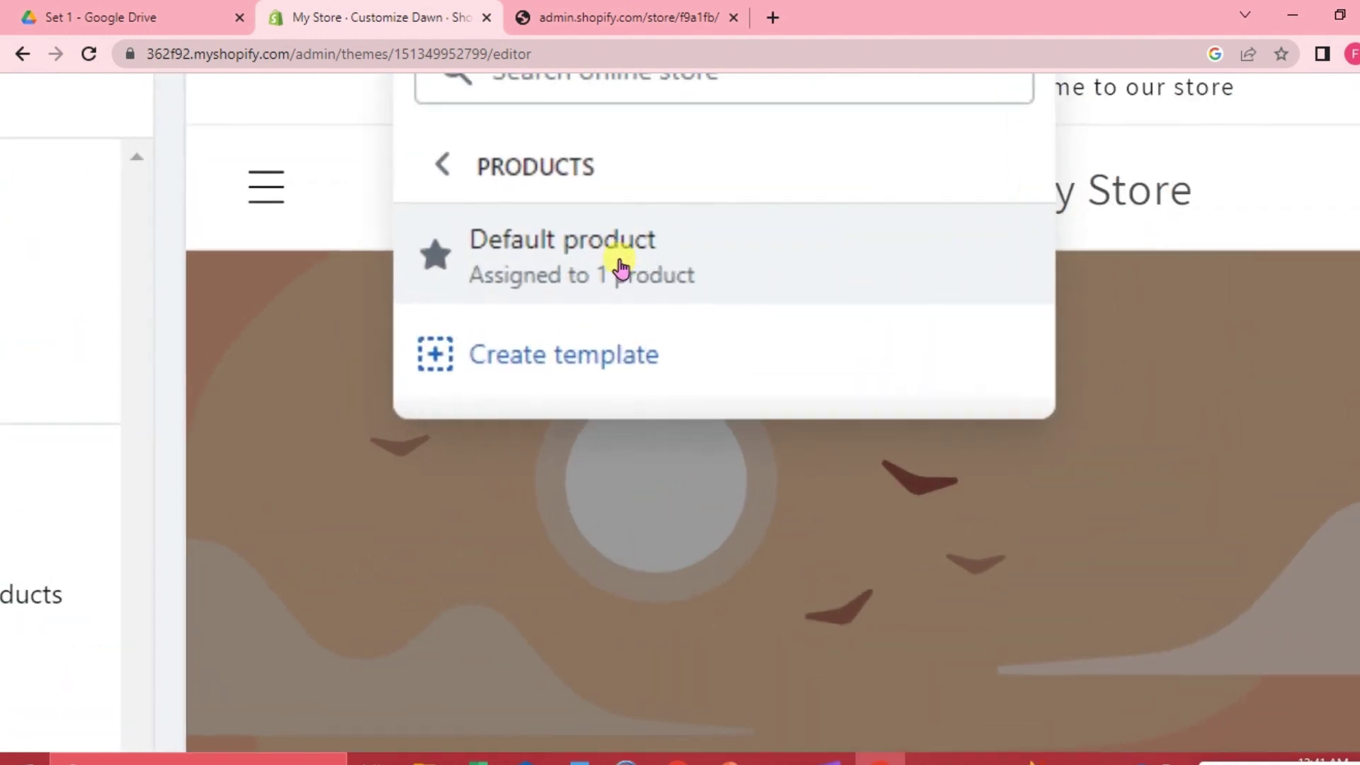
click(589, 253)
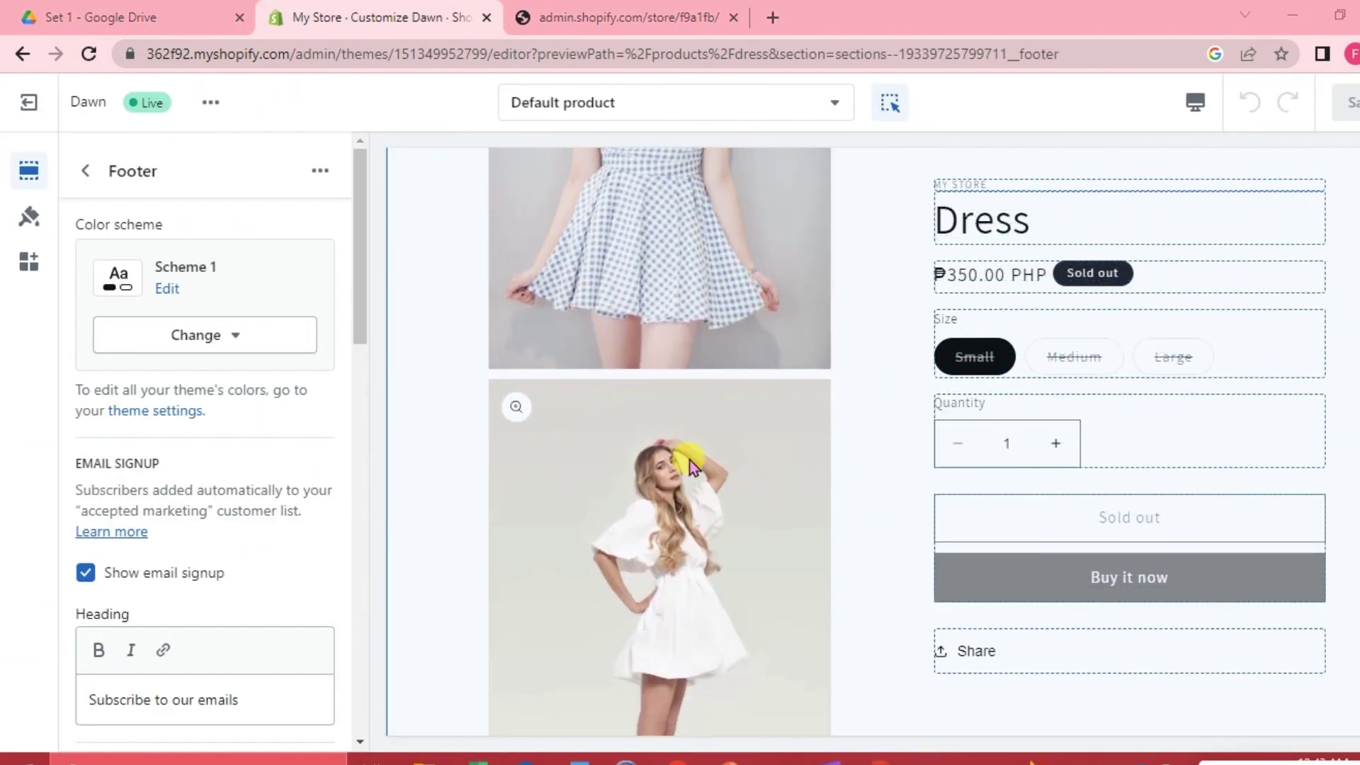
scroll(658, 342, up, 10)
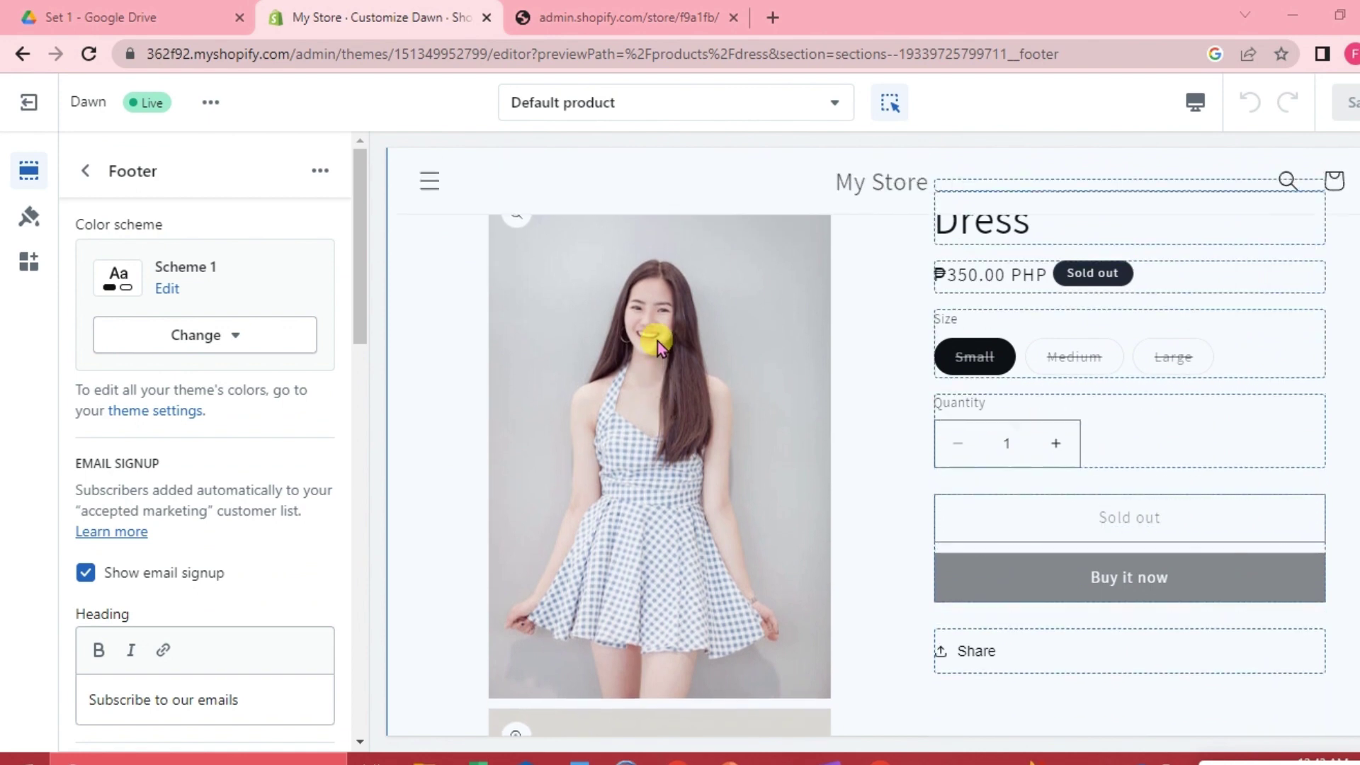
scroll(658, 342, up, 2)
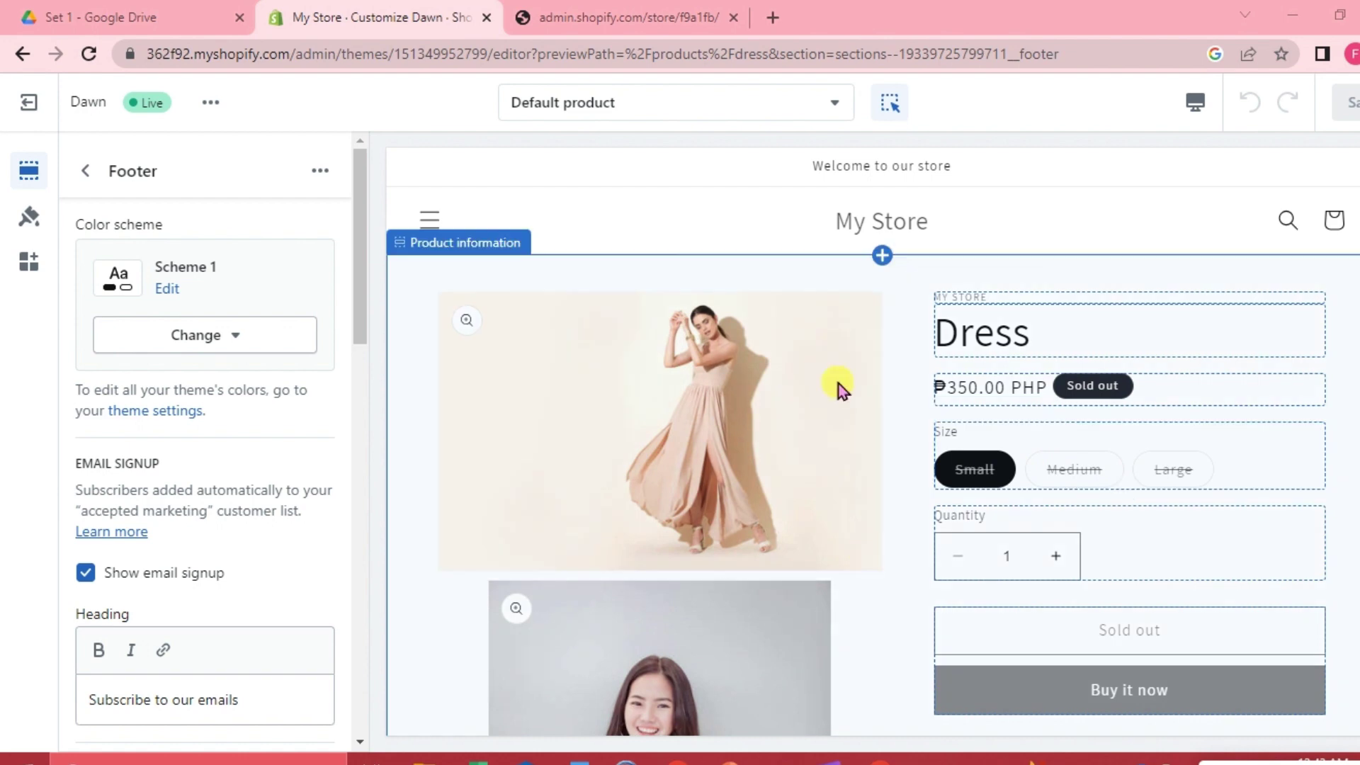
Leave the Footer settings and add a Collapsible row block to the template's Product information section.
key(Escape)
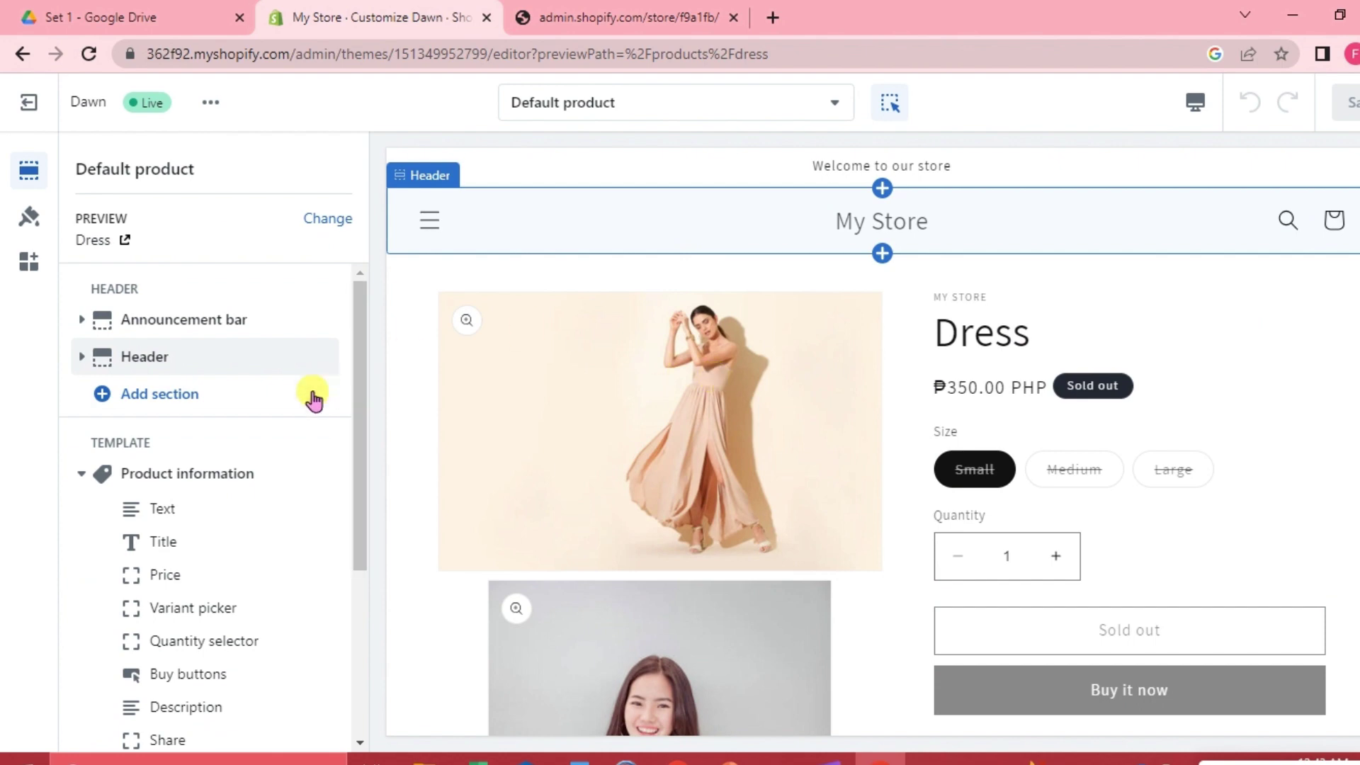
scroll(198, 510, down, 3)
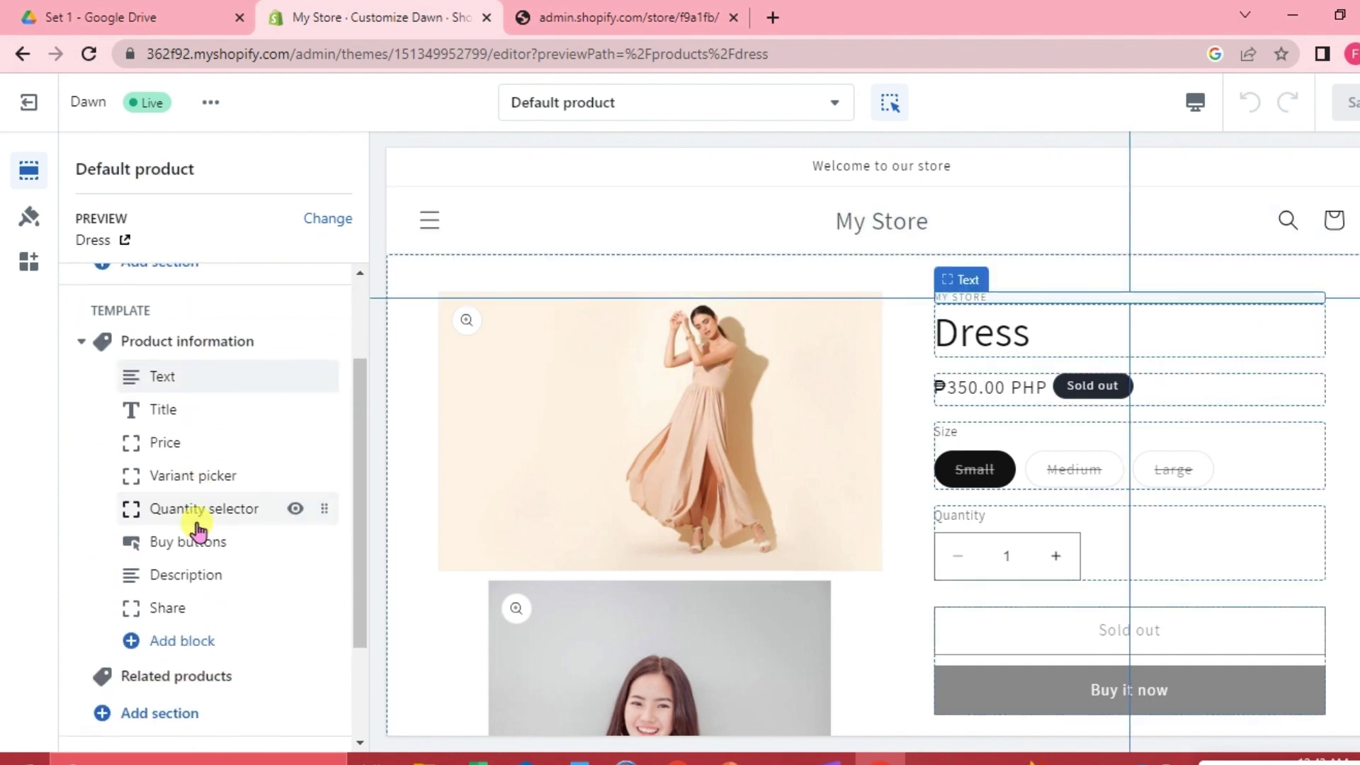
scroll(198, 528, up, 1)
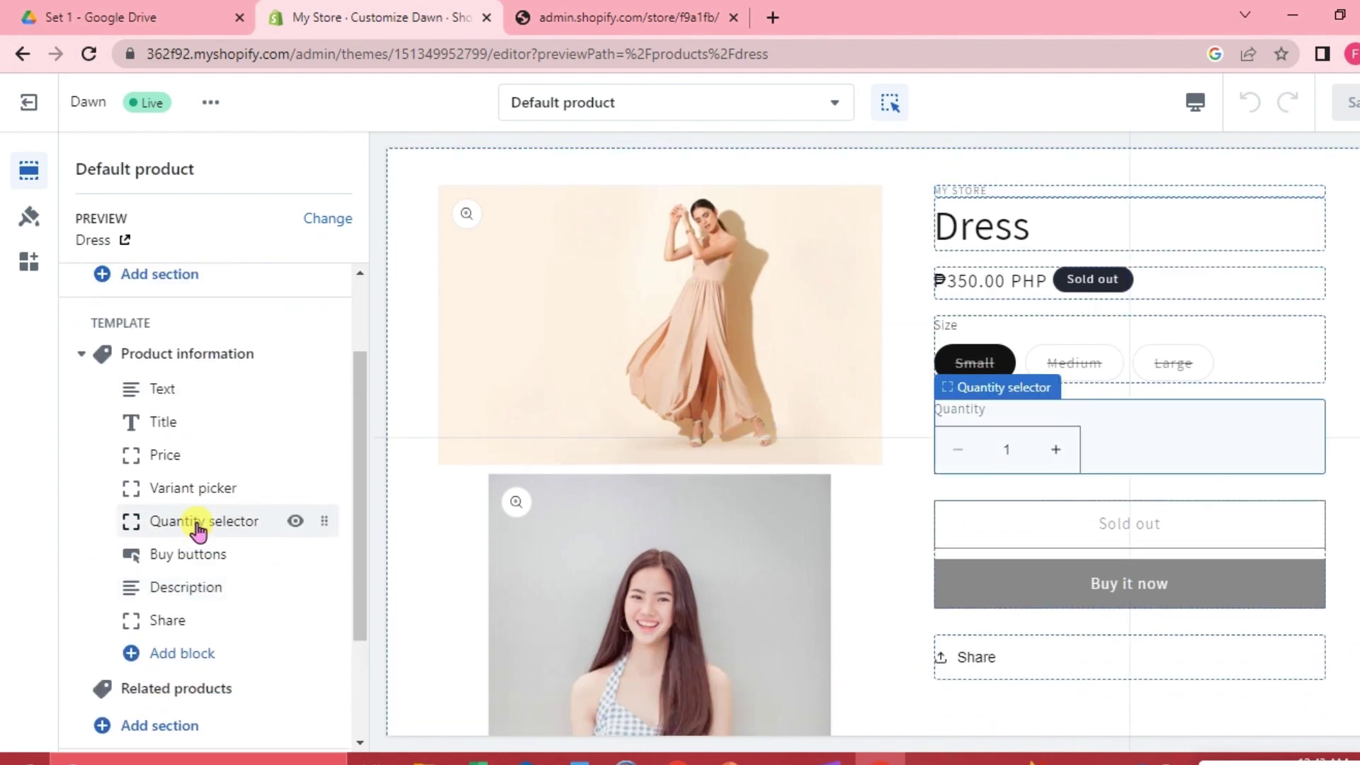
scroll(200, 601, down, 1)
scroll(188, 581, down, 1)
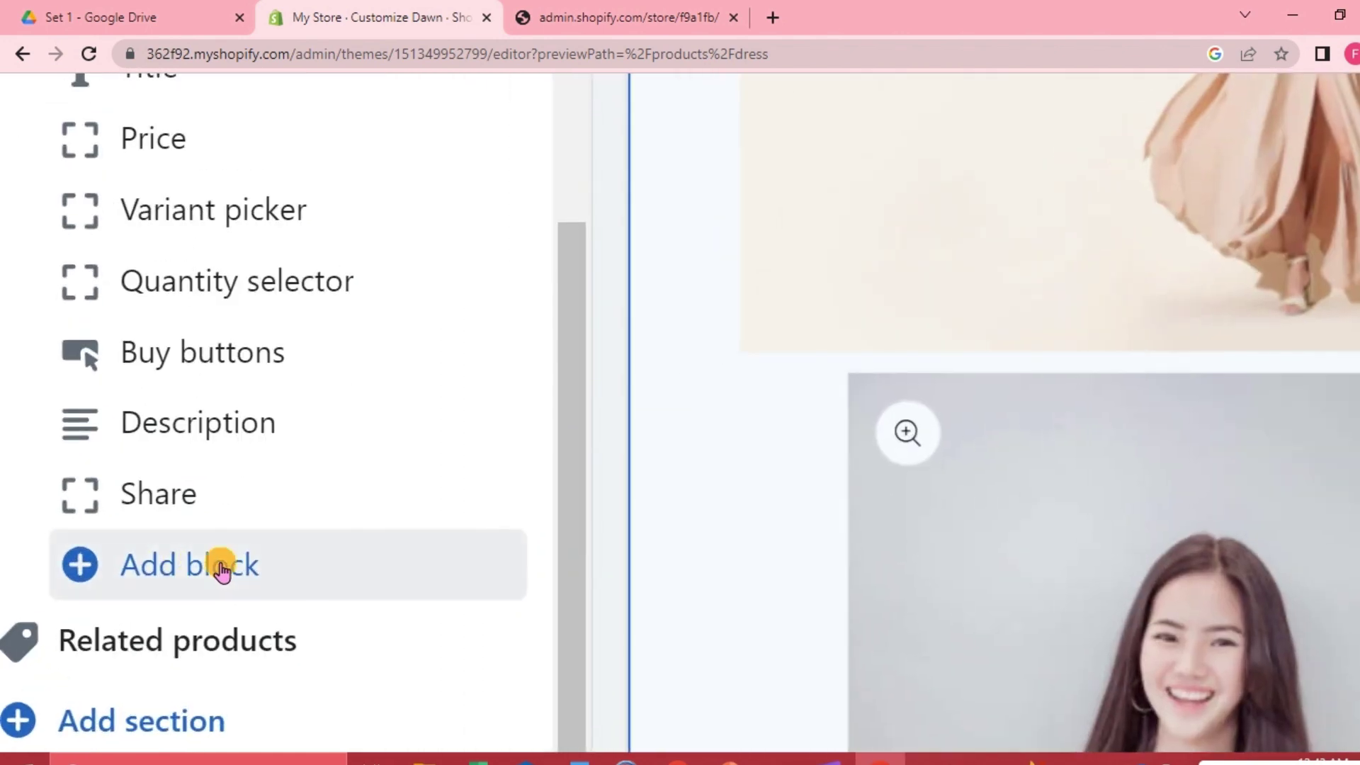
click(222, 570)
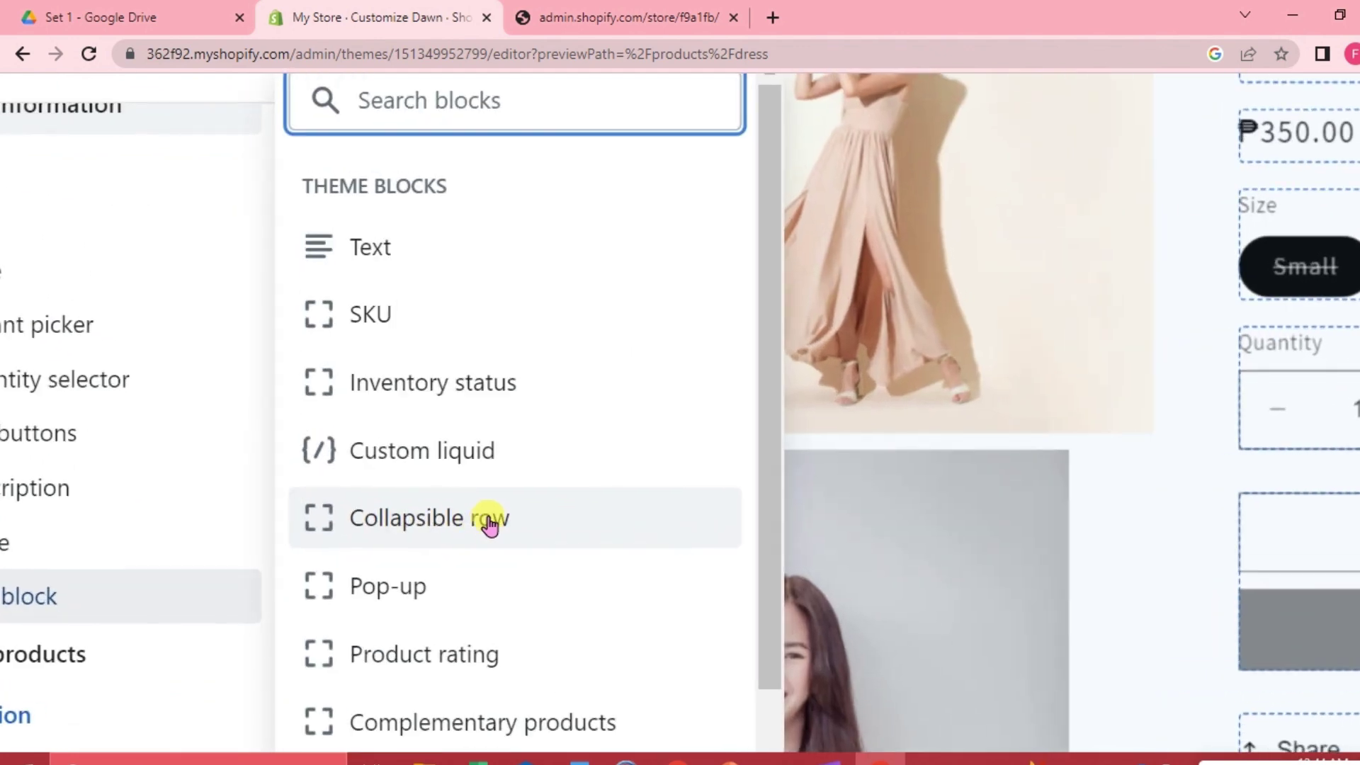
click(489, 523)
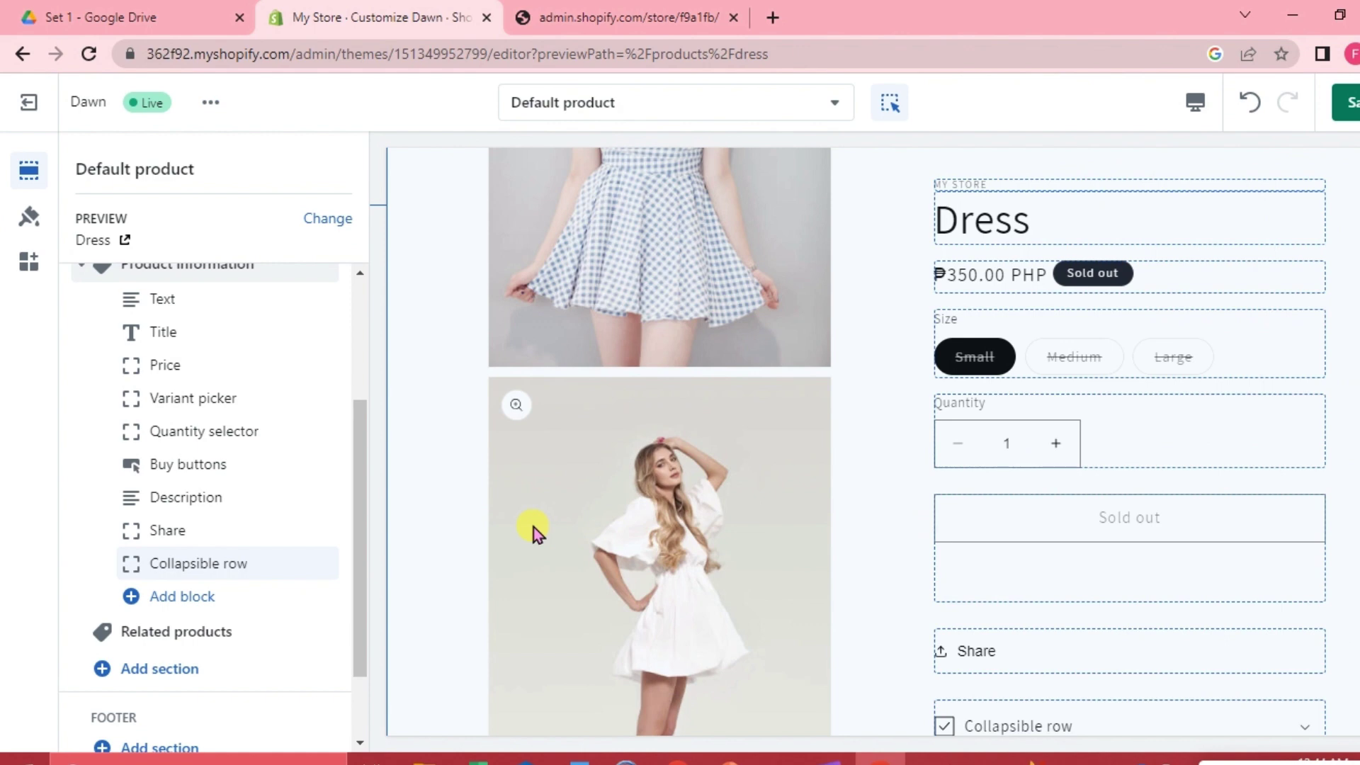
Check the Collapsible row in the product preview and move its block directly below Buy buttons, above Description.
scroll(914, 469, down, 2)
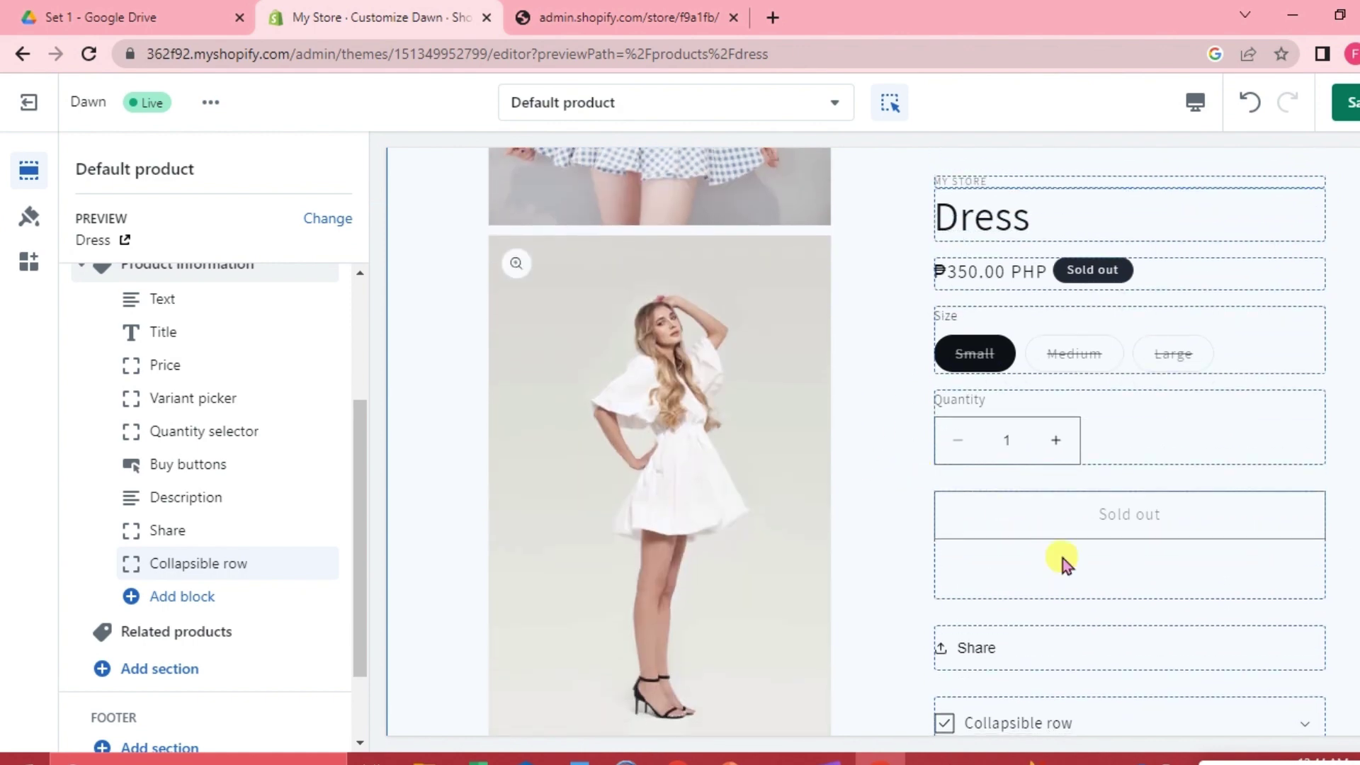
scroll(1073, 605, down, 2)
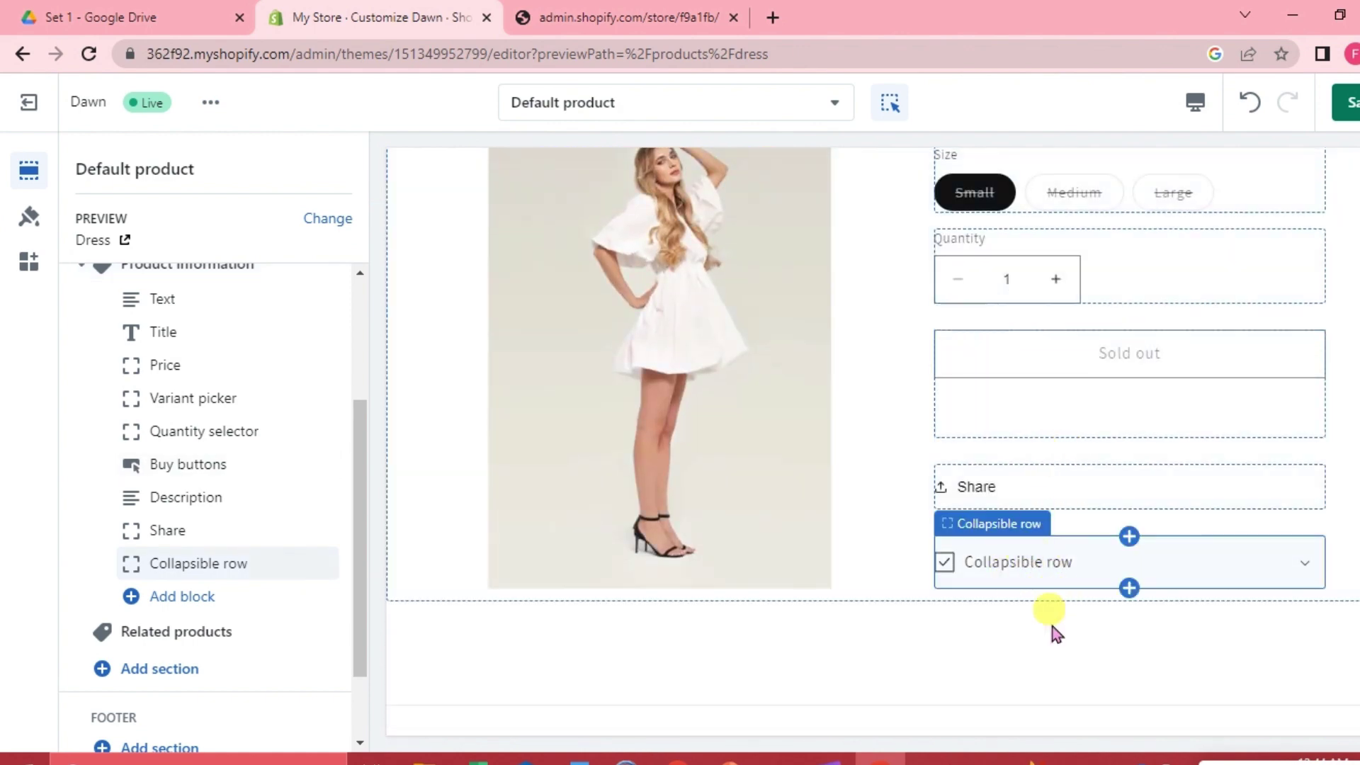
scroll(1049, 603, down, 3)
scroll(1057, 626, up, 5)
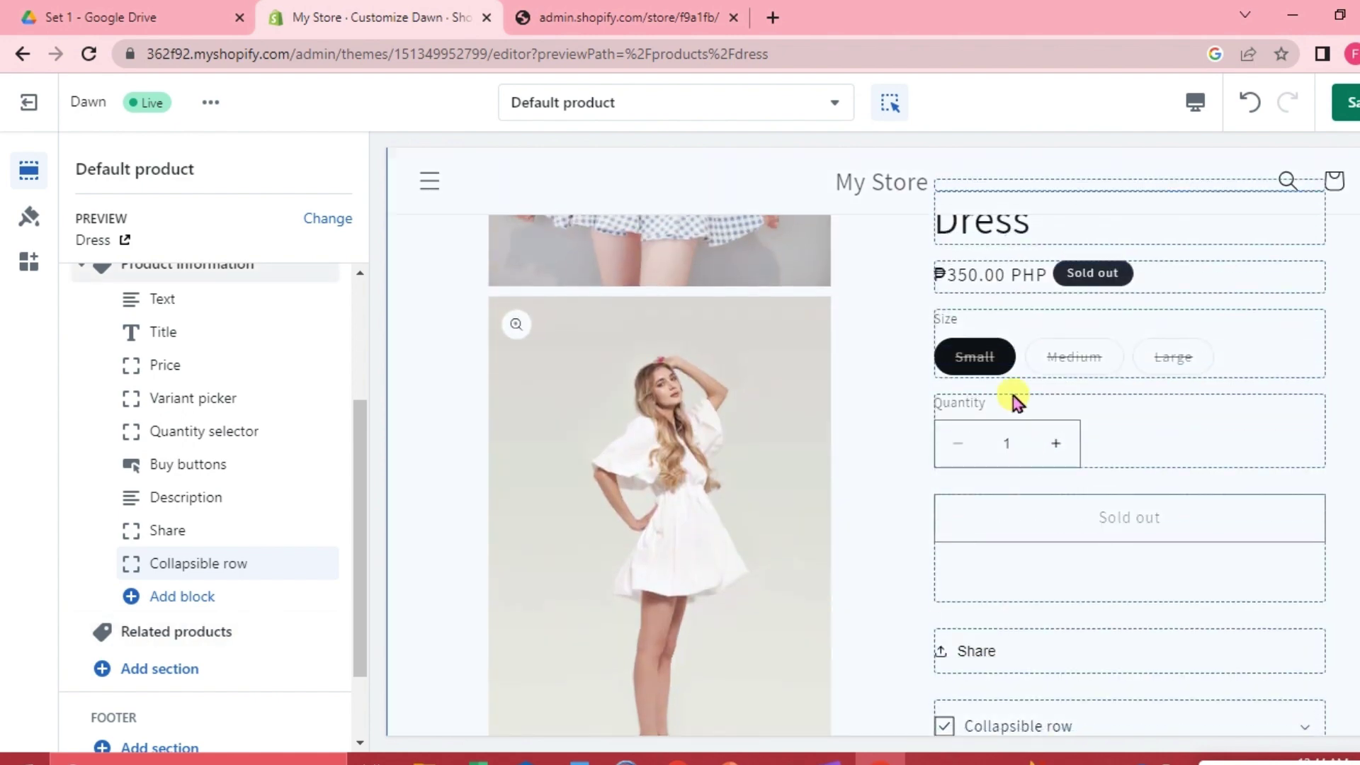
scroll(1006, 425, up, 3)
scroll(1041, 603, down, 4)
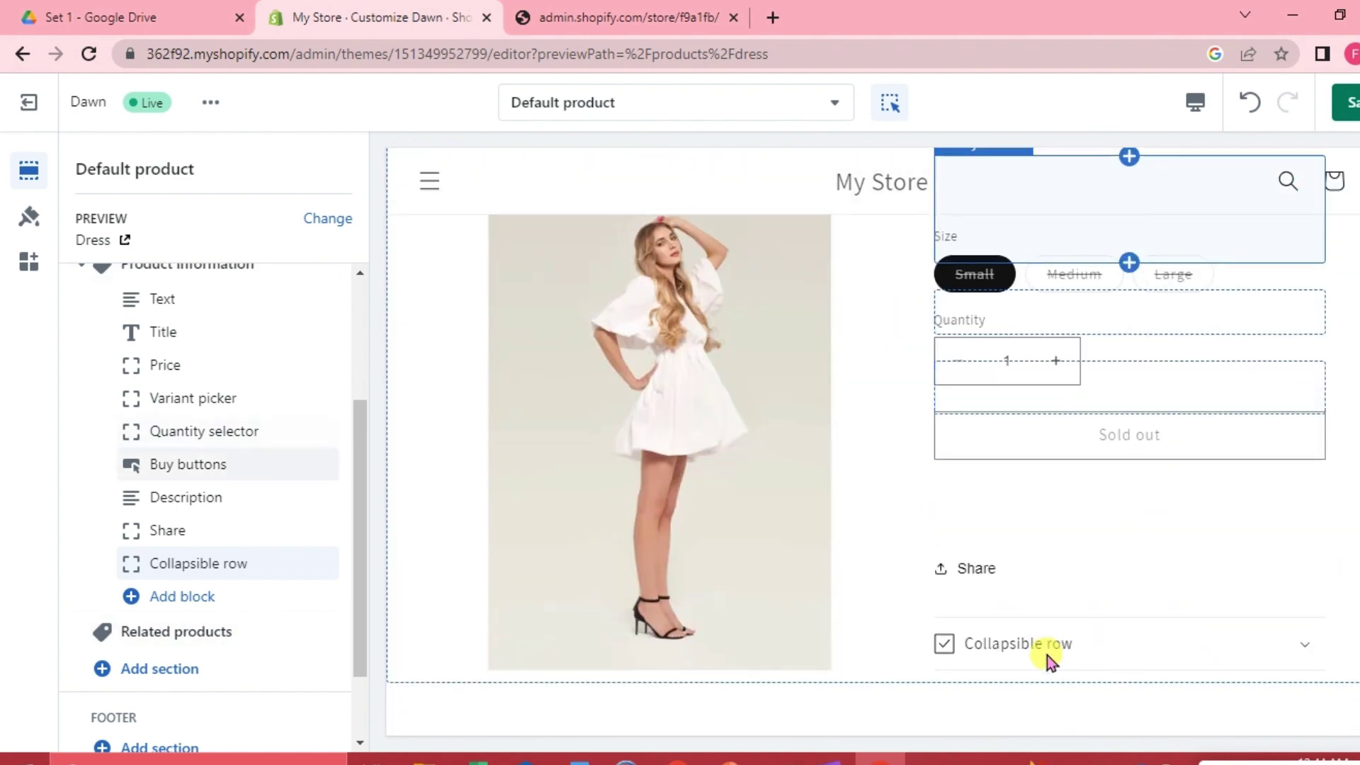
scroll(1047, 656, down, 2)
scroll(886, 567, up, 3)
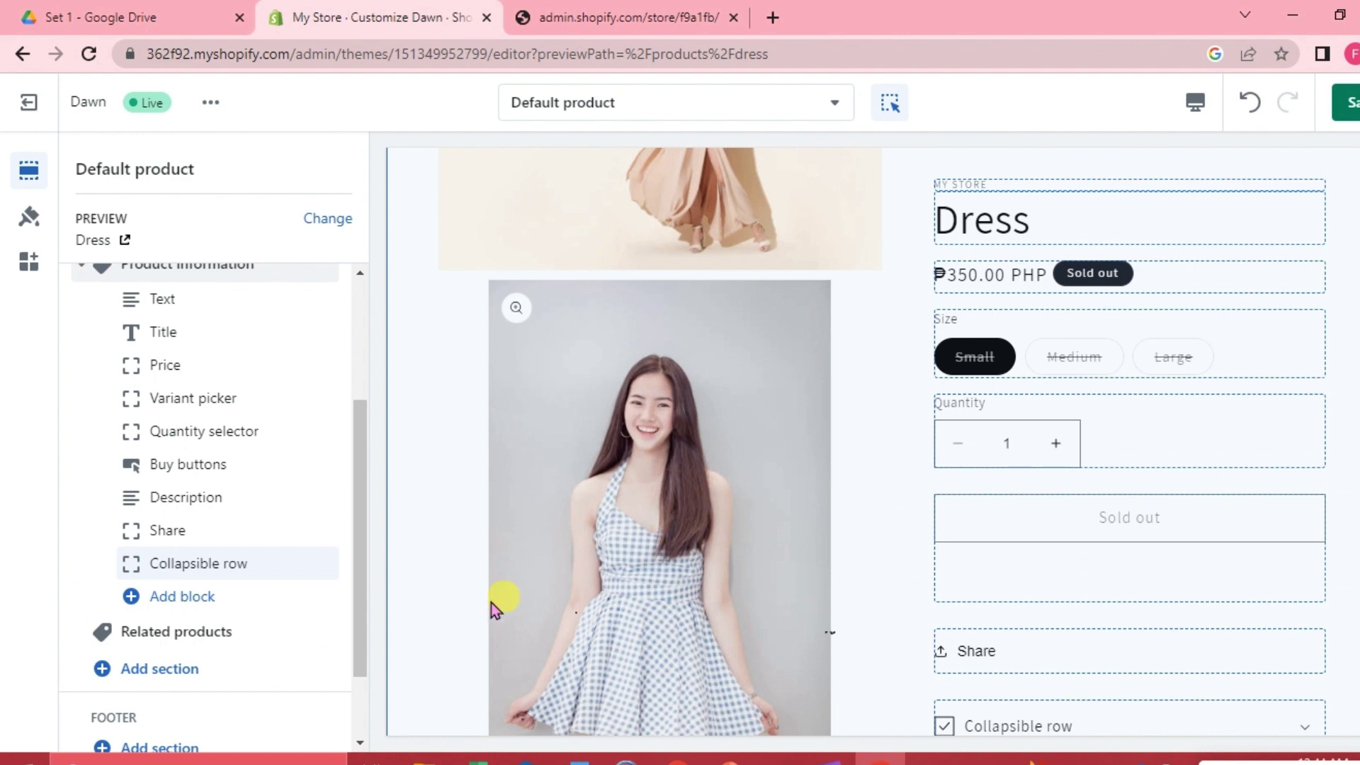
mouse_move(289, 565)
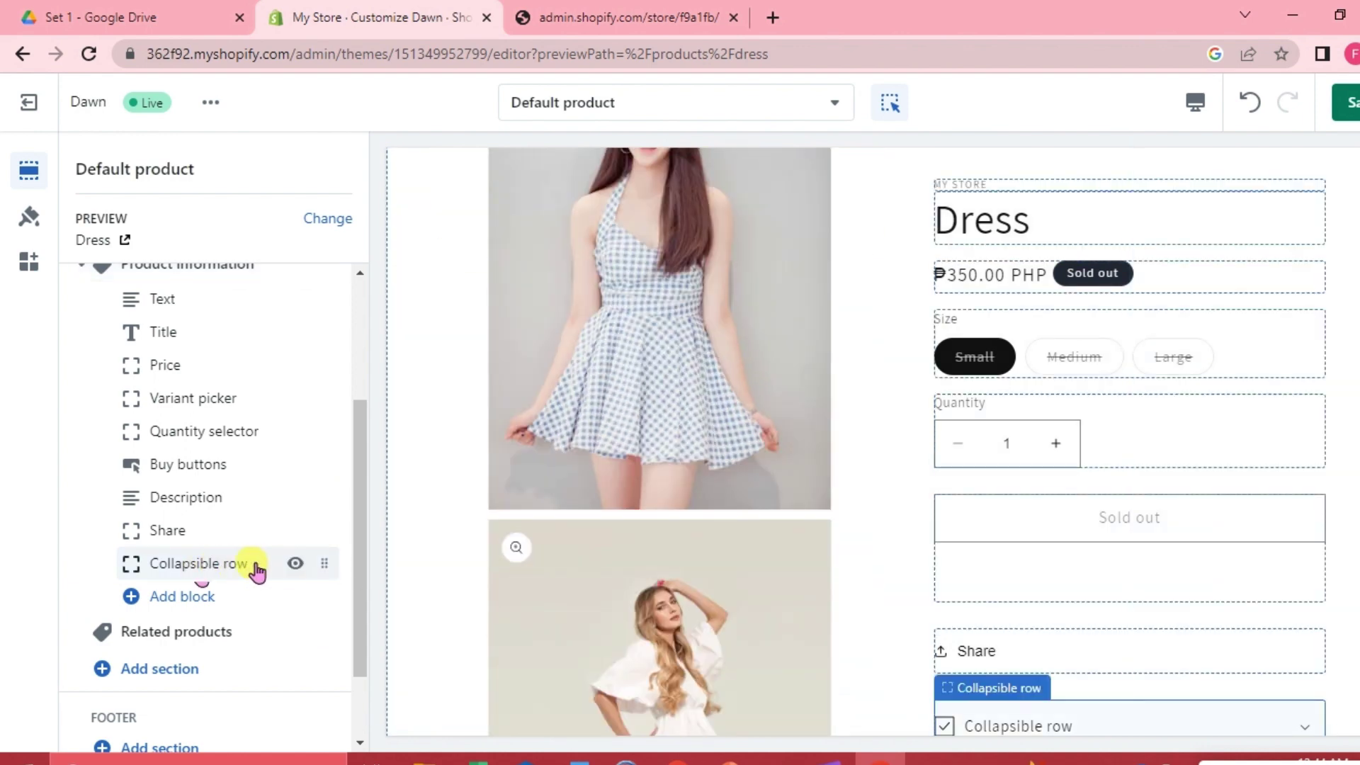
drag(319, 565, 237, 509)
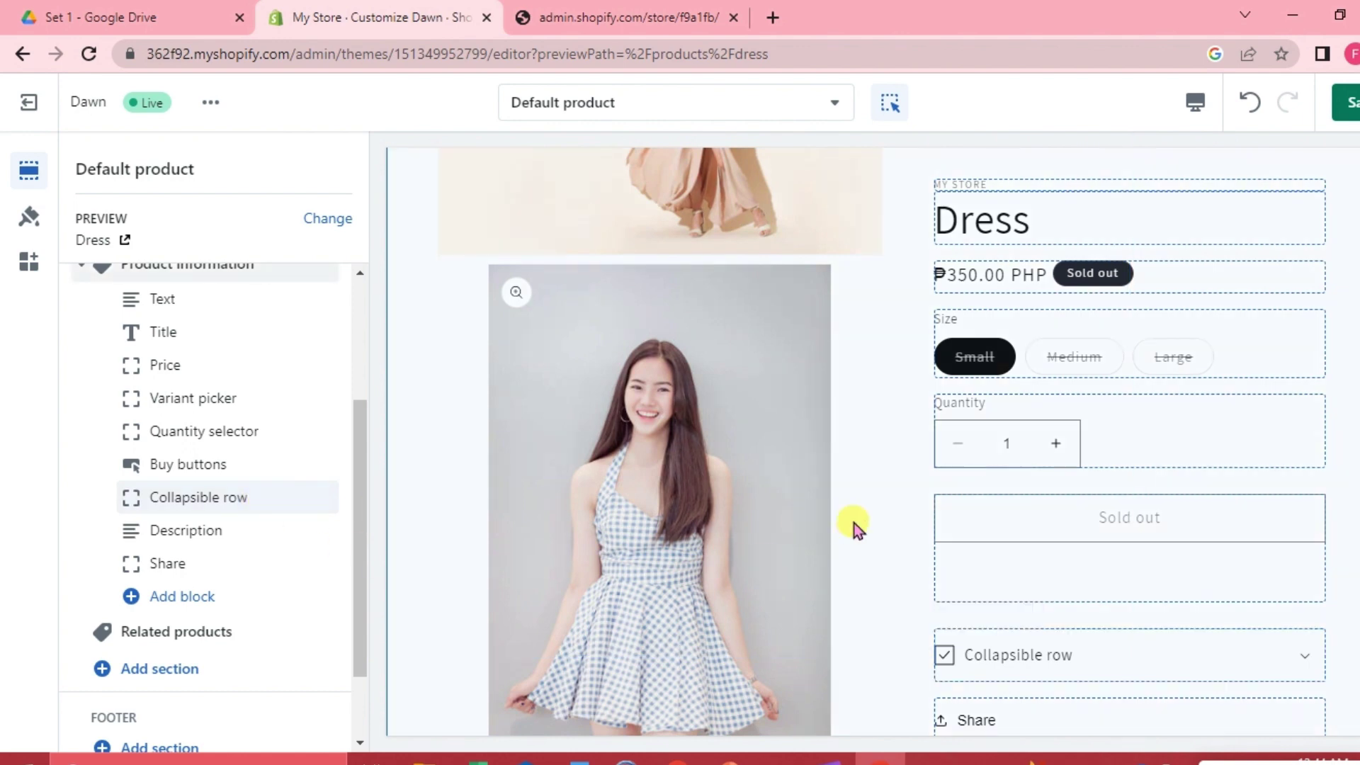
Open the settings of the Collapsible row block from the product preview and set its icon to Ruler.
scroll(934, 561, down, 2)
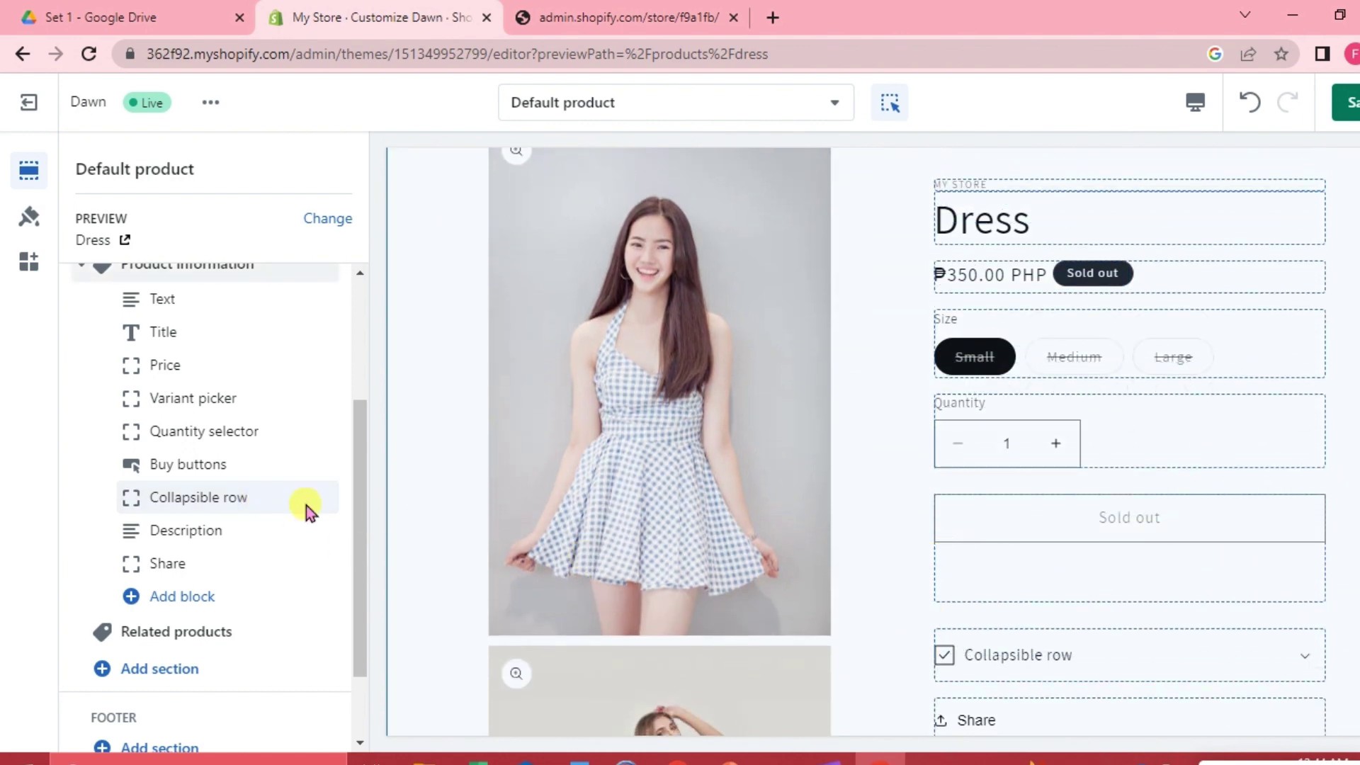
scroll(1084, 662, down, 3)
click(834, 571)
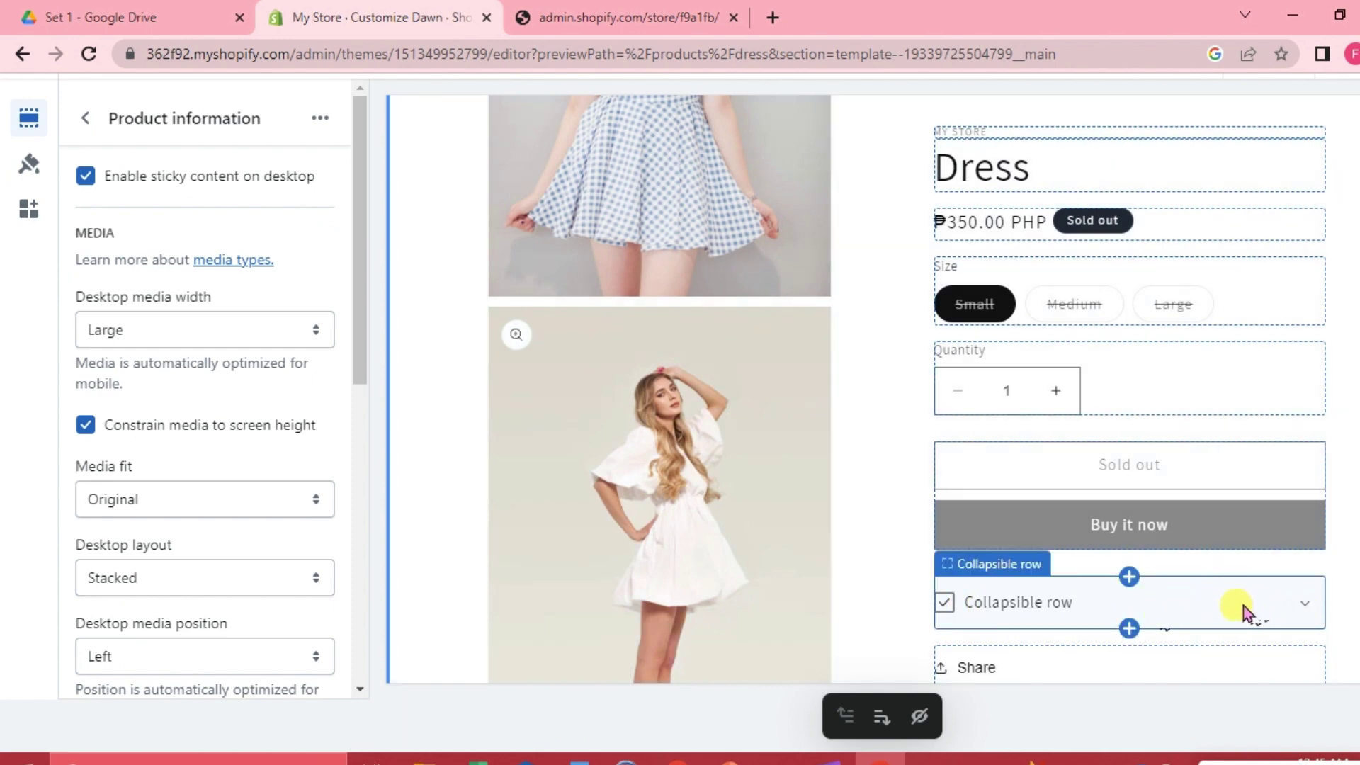
click(1306, 603)
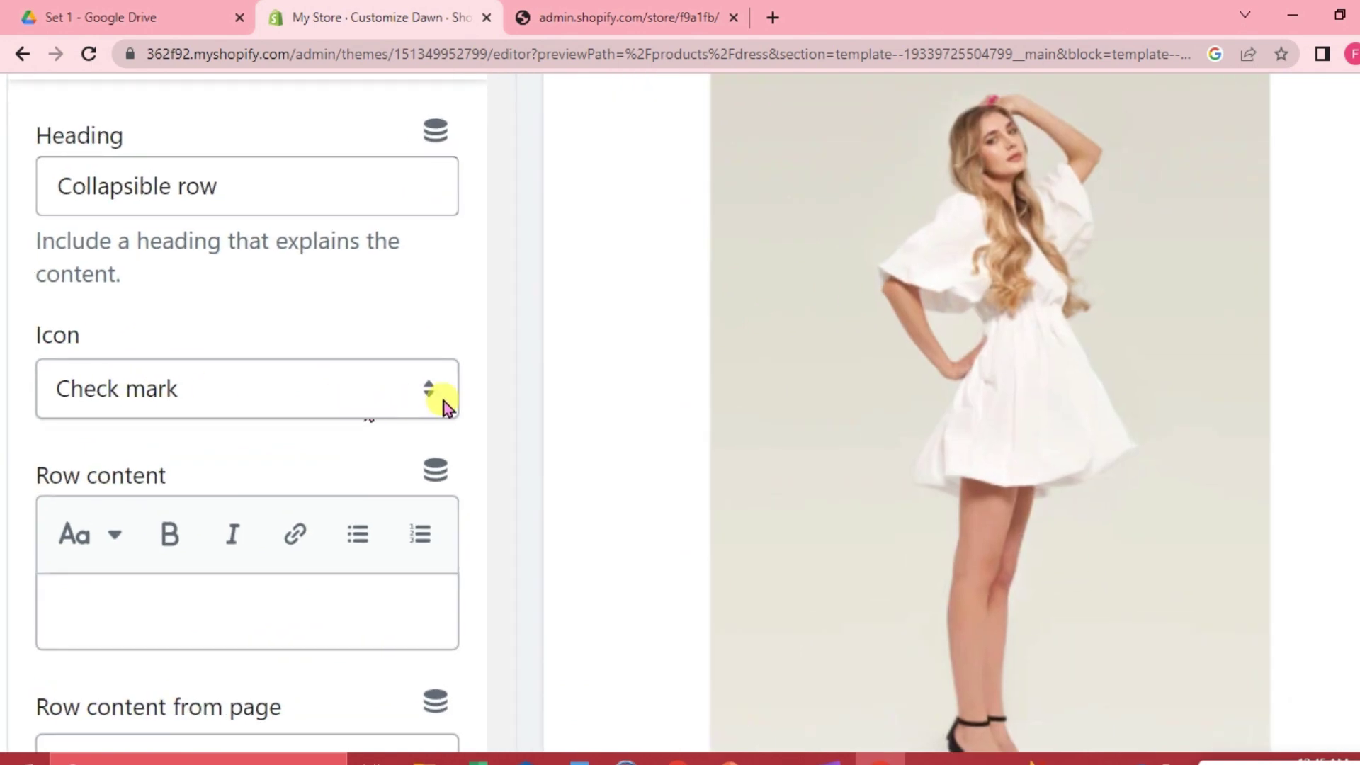
click(418, 390)
scroll(212, 280, down, 6)
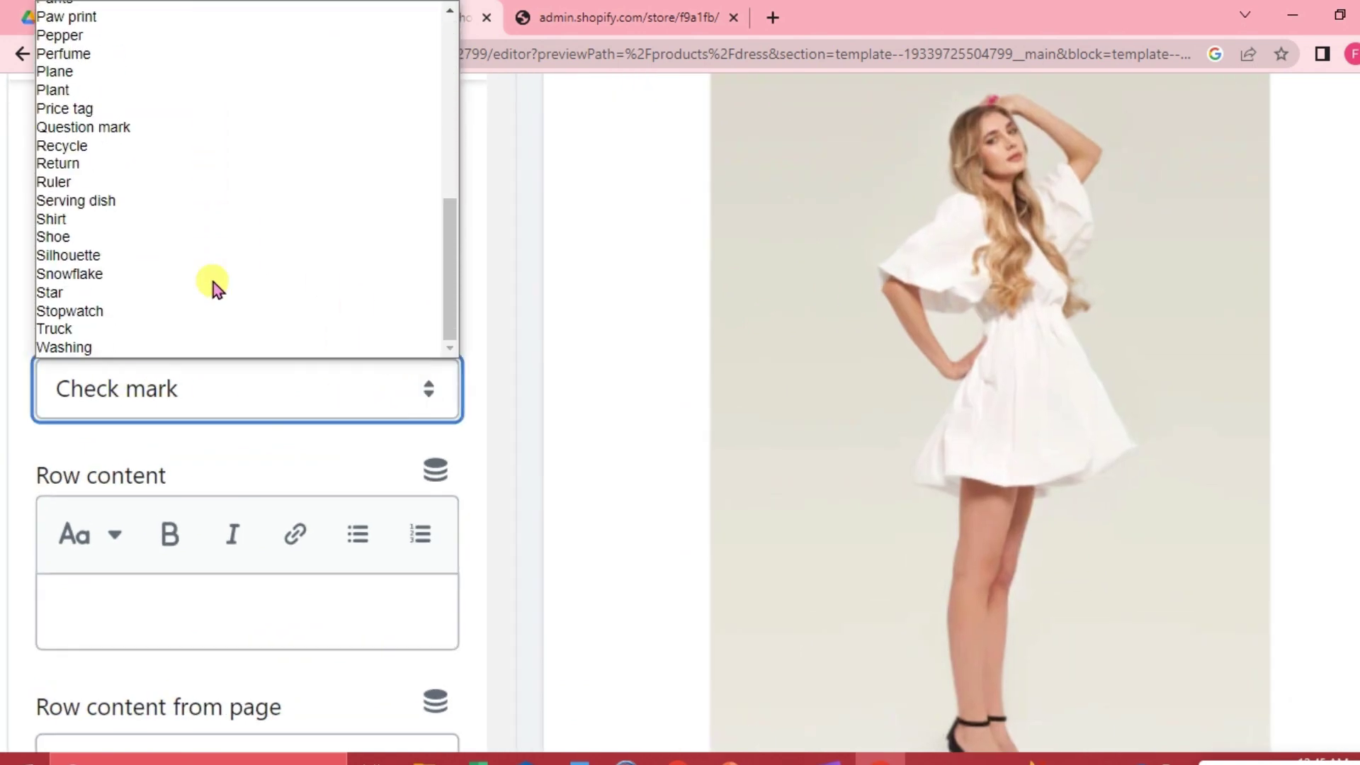
click(109, 184)
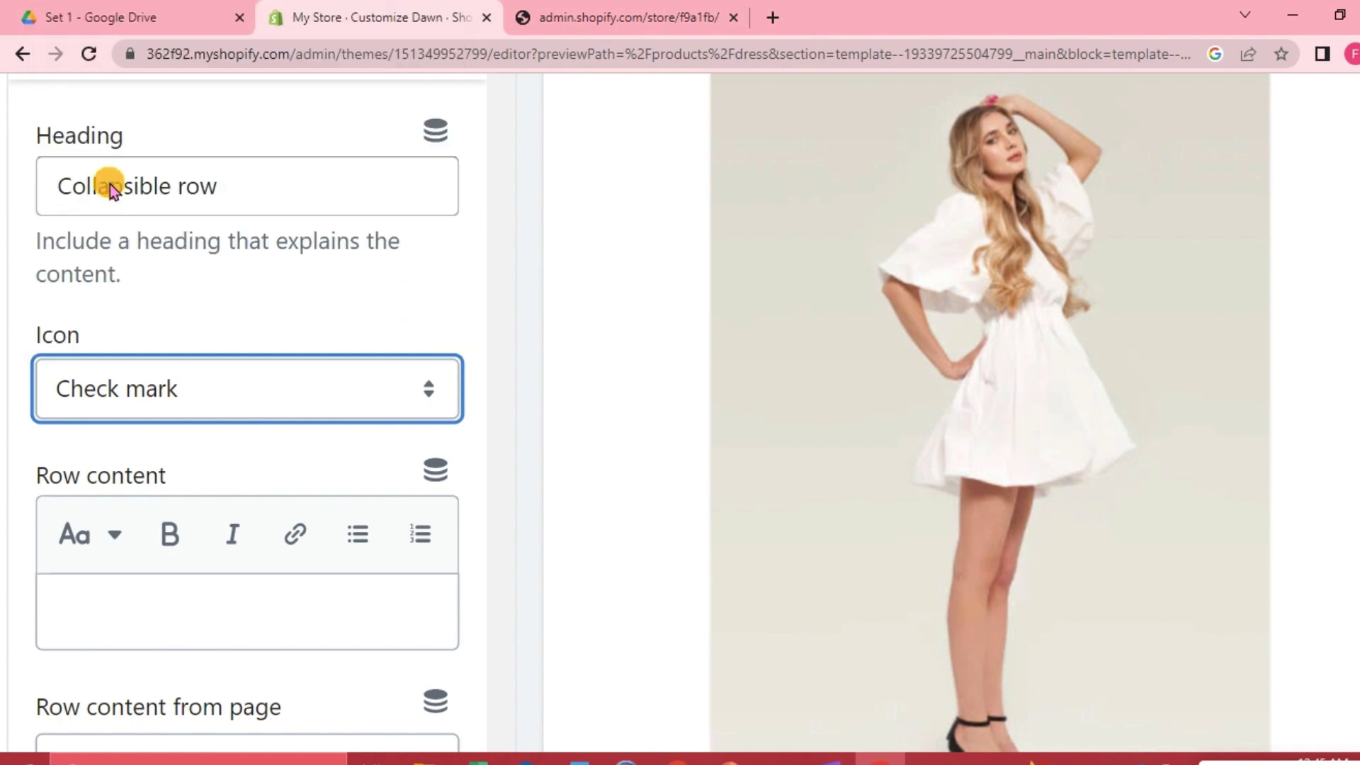
key(ctrl+minus)
key(ctrl+minus)
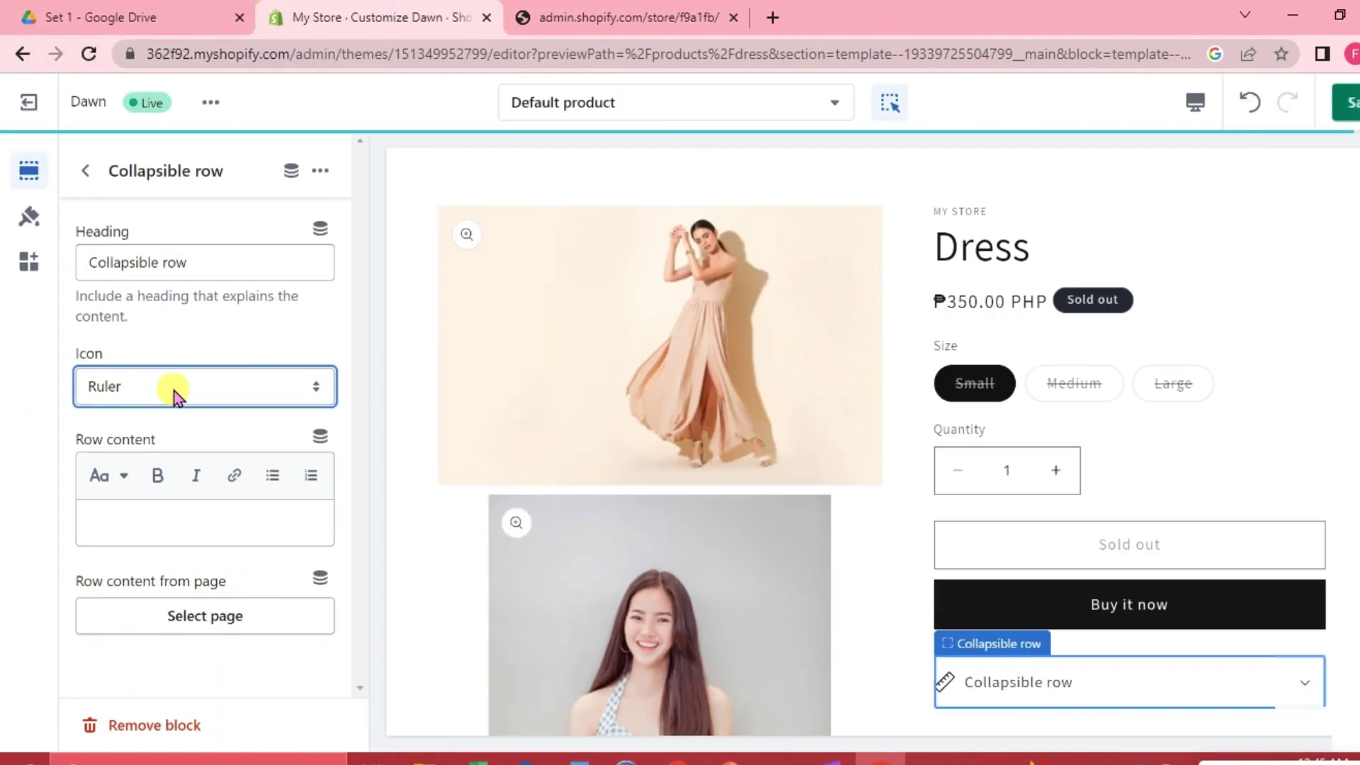
Change the collapsible row's heading to "Sizes" and check the row in the product preview.
click(196, 257)
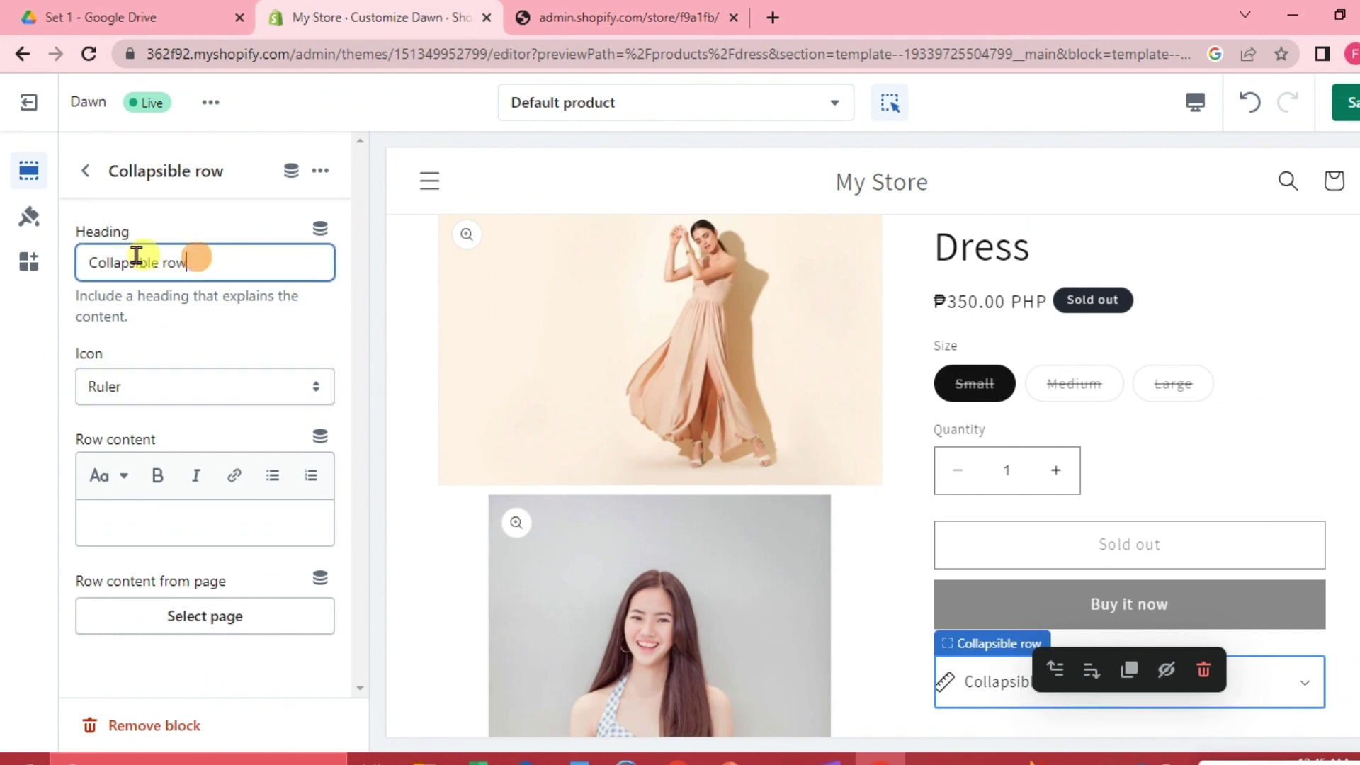
drag(136, 255, 79, 259)
text(Size)
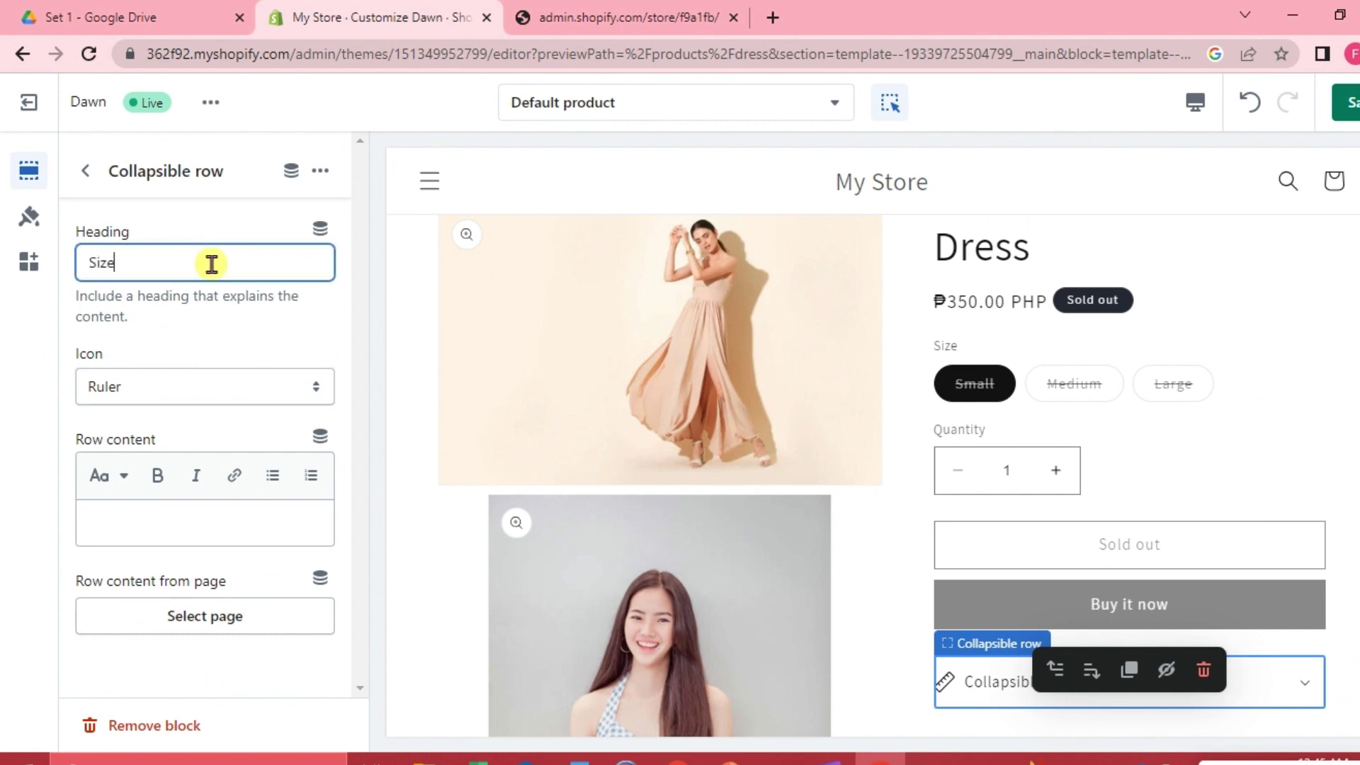
text(s)
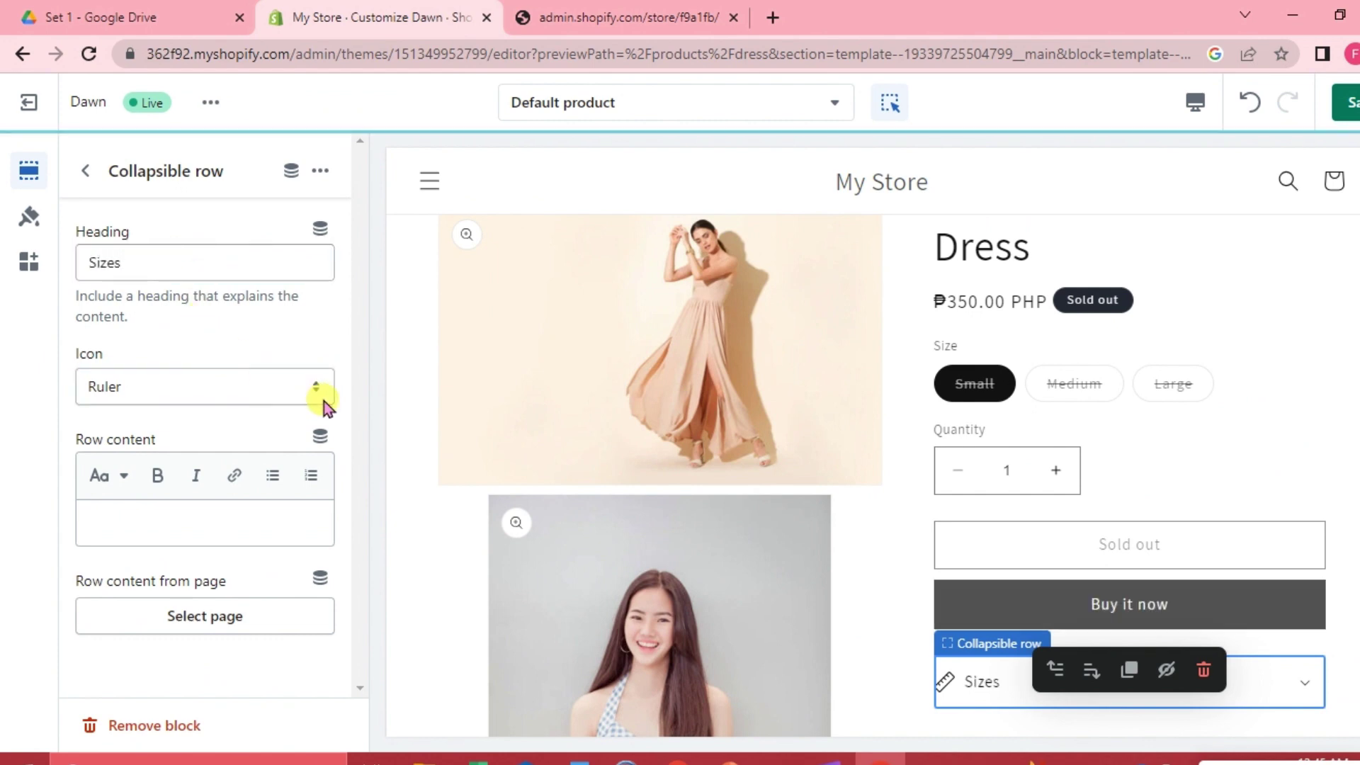
scroll(1055, 638, down, 2)
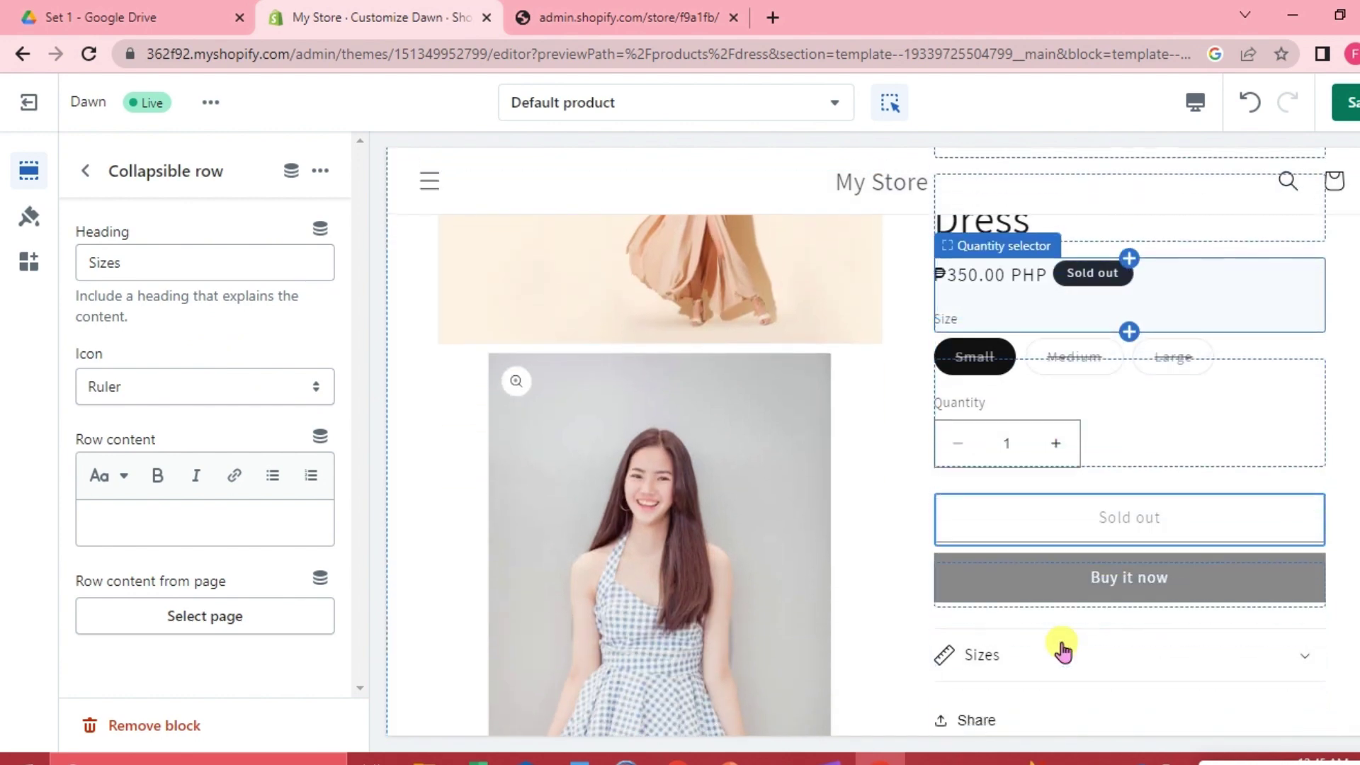
click(1035, 649)
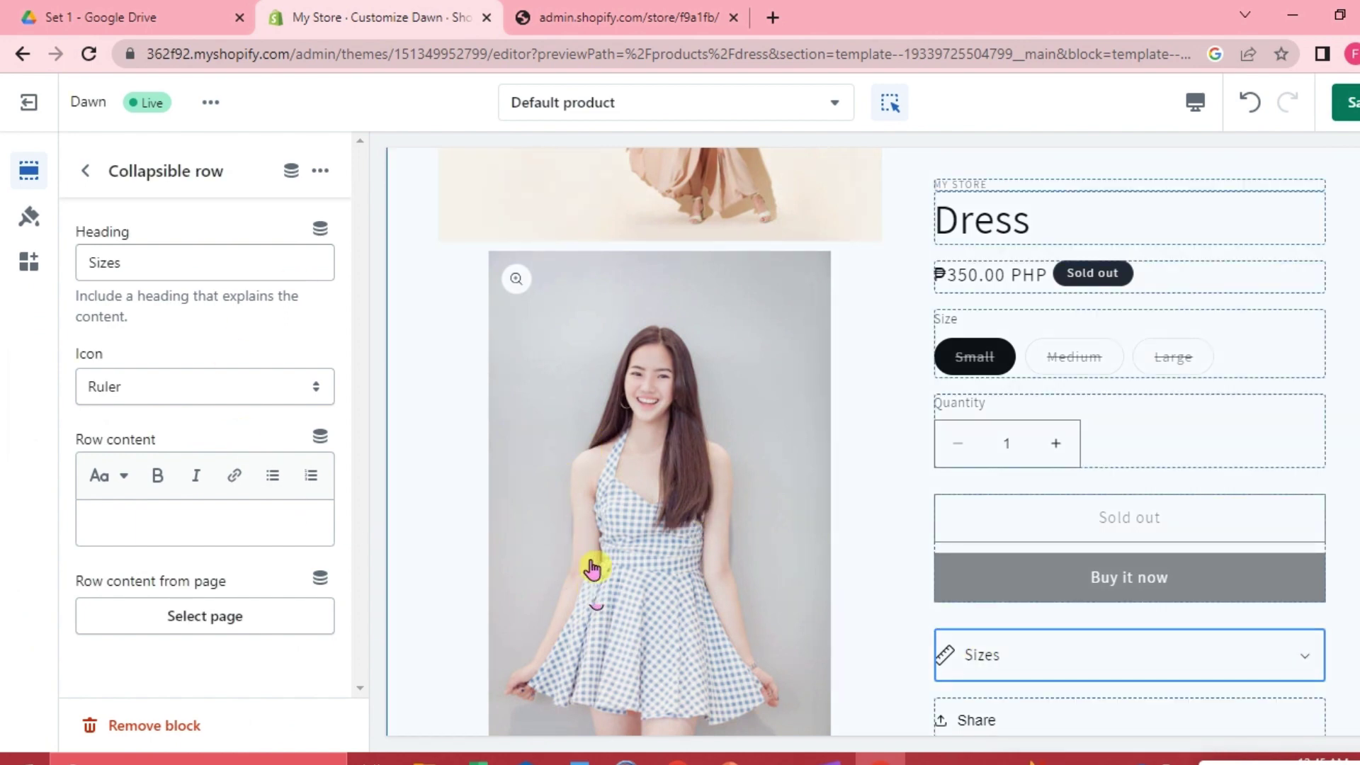
Switch to the store admin in the other browser tab and open the Online Store's Pages list.
click(577, 16)
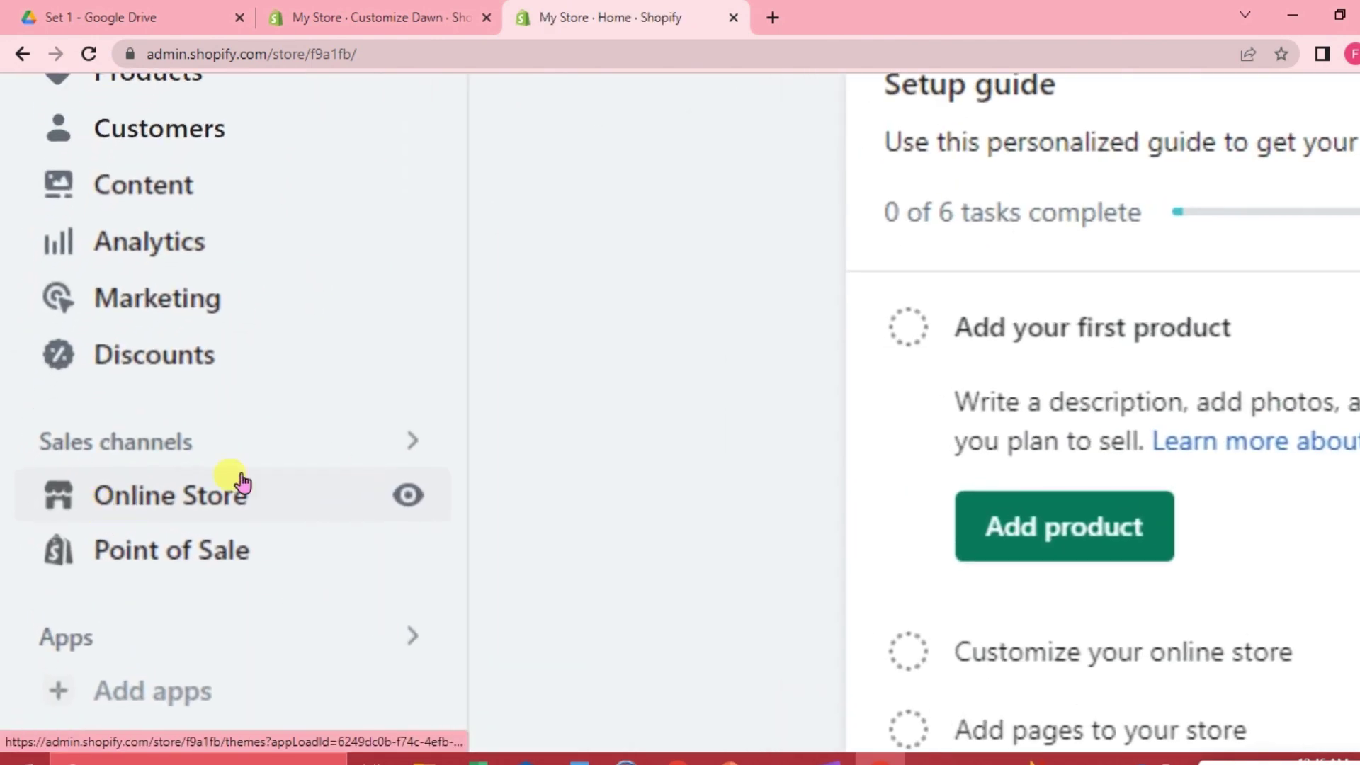
click(280, 504)
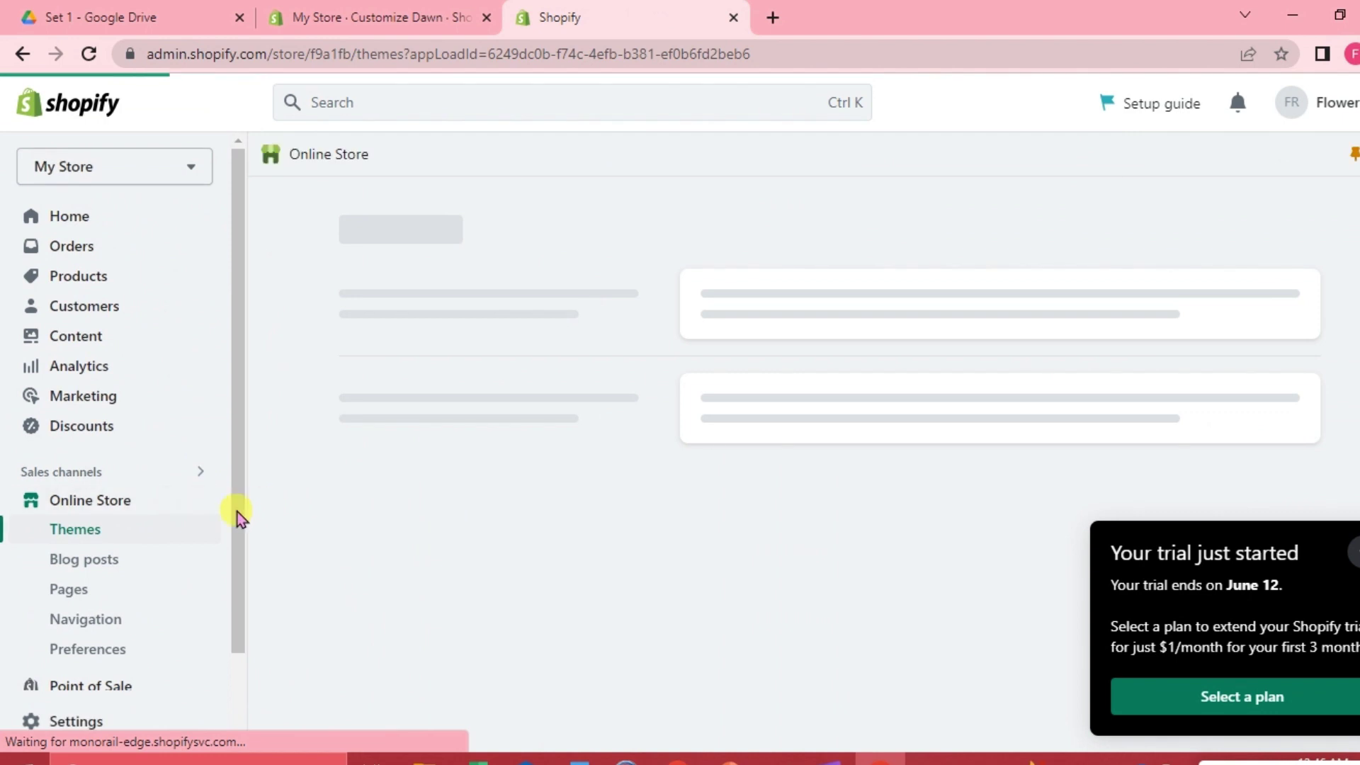
scroll(92, 616, down, 1)
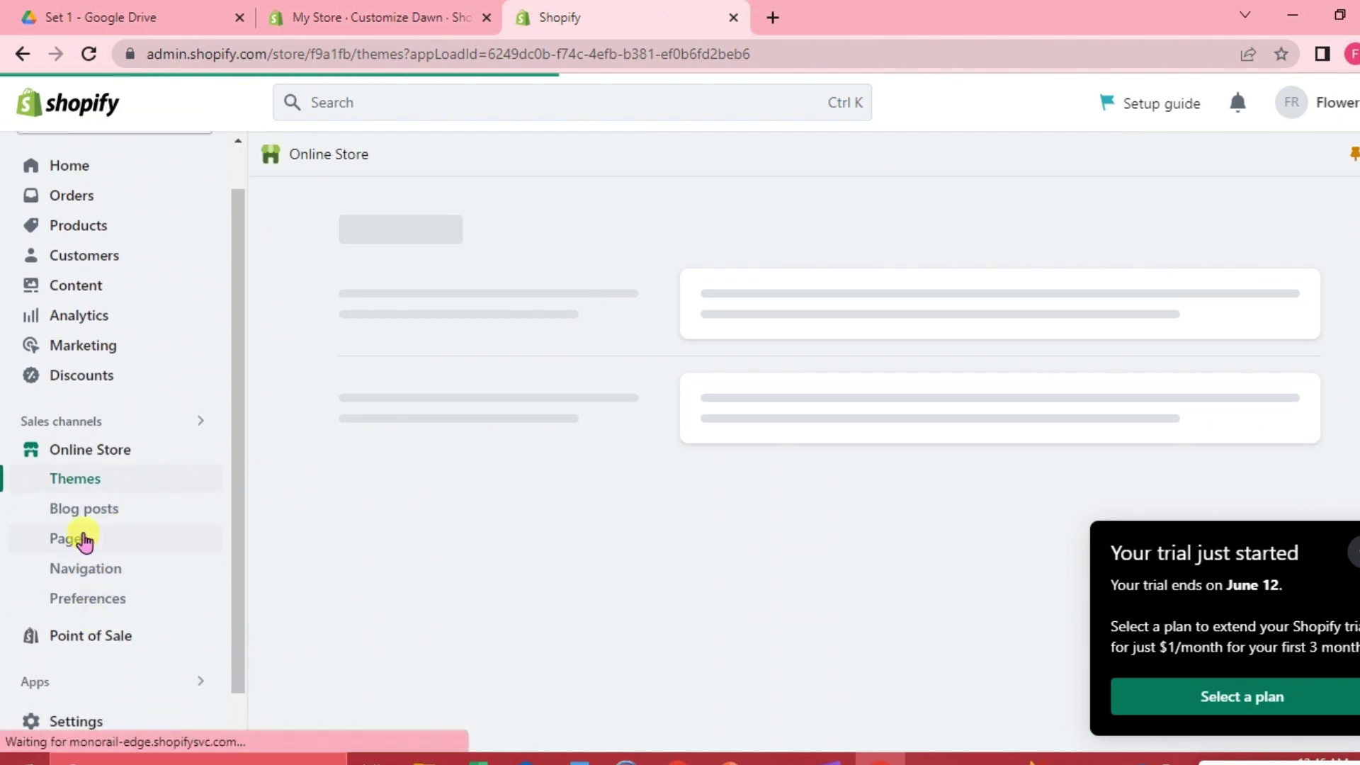
scroll(83, 542, up, 3)
click(105, 541)
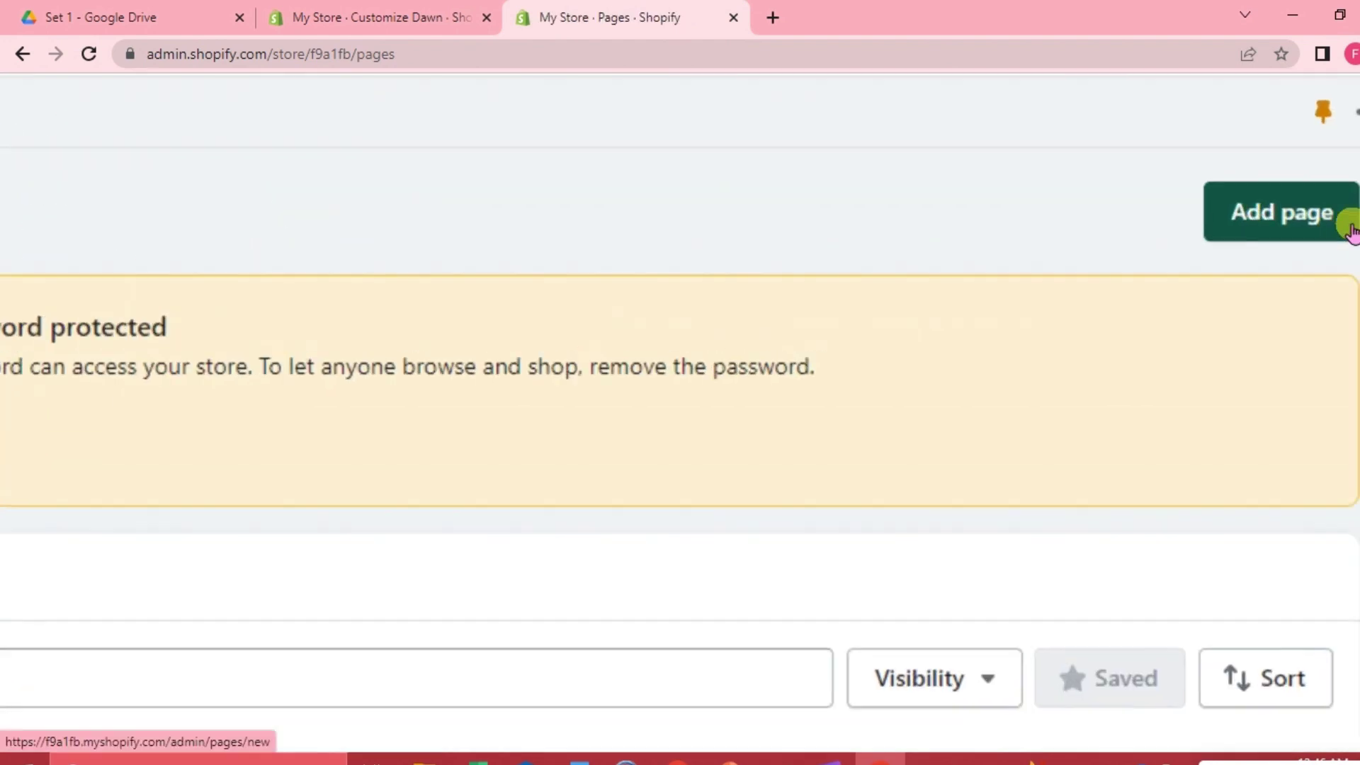
Add a new online store page and give it the title "Sizes Chart".
scroll(1345, 220, up, 3)
click(1294, 221)
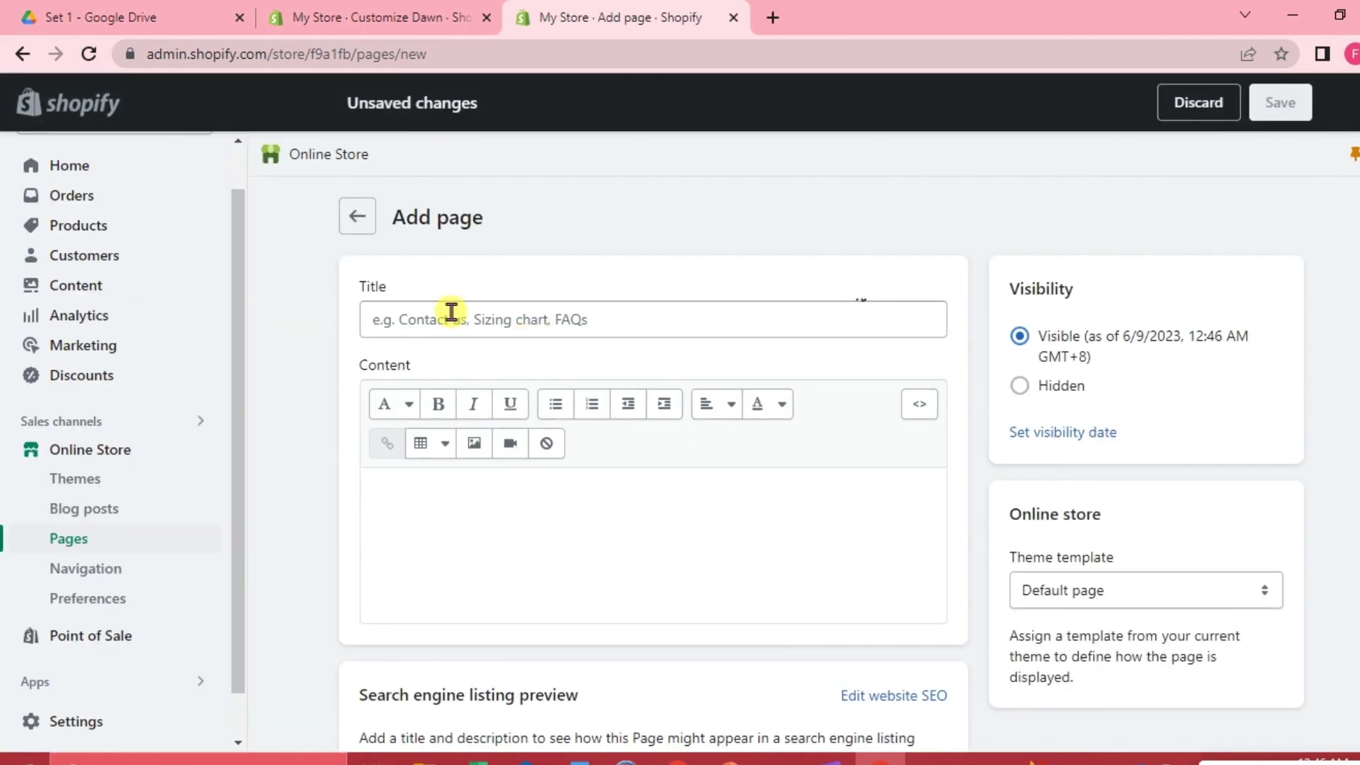
scroll(468, 328, up, 4)
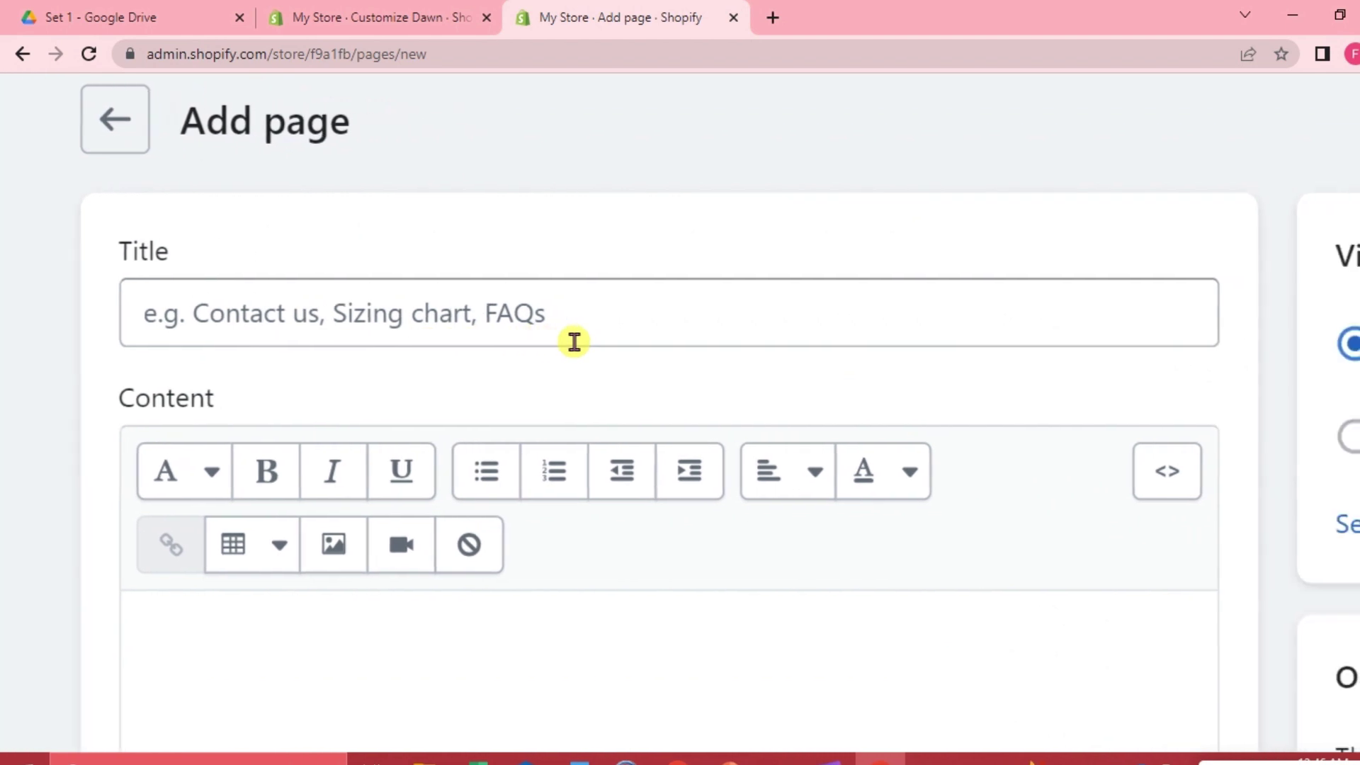
click(486, 318)
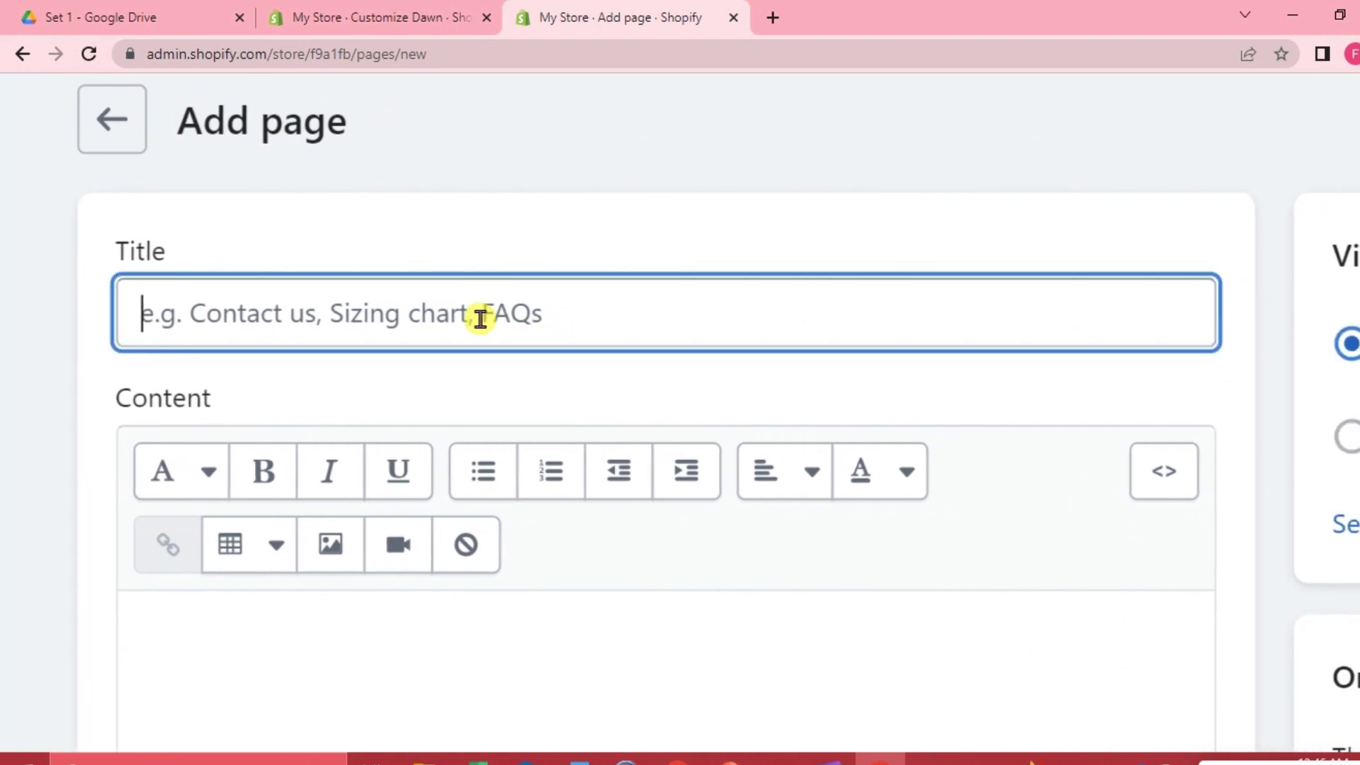
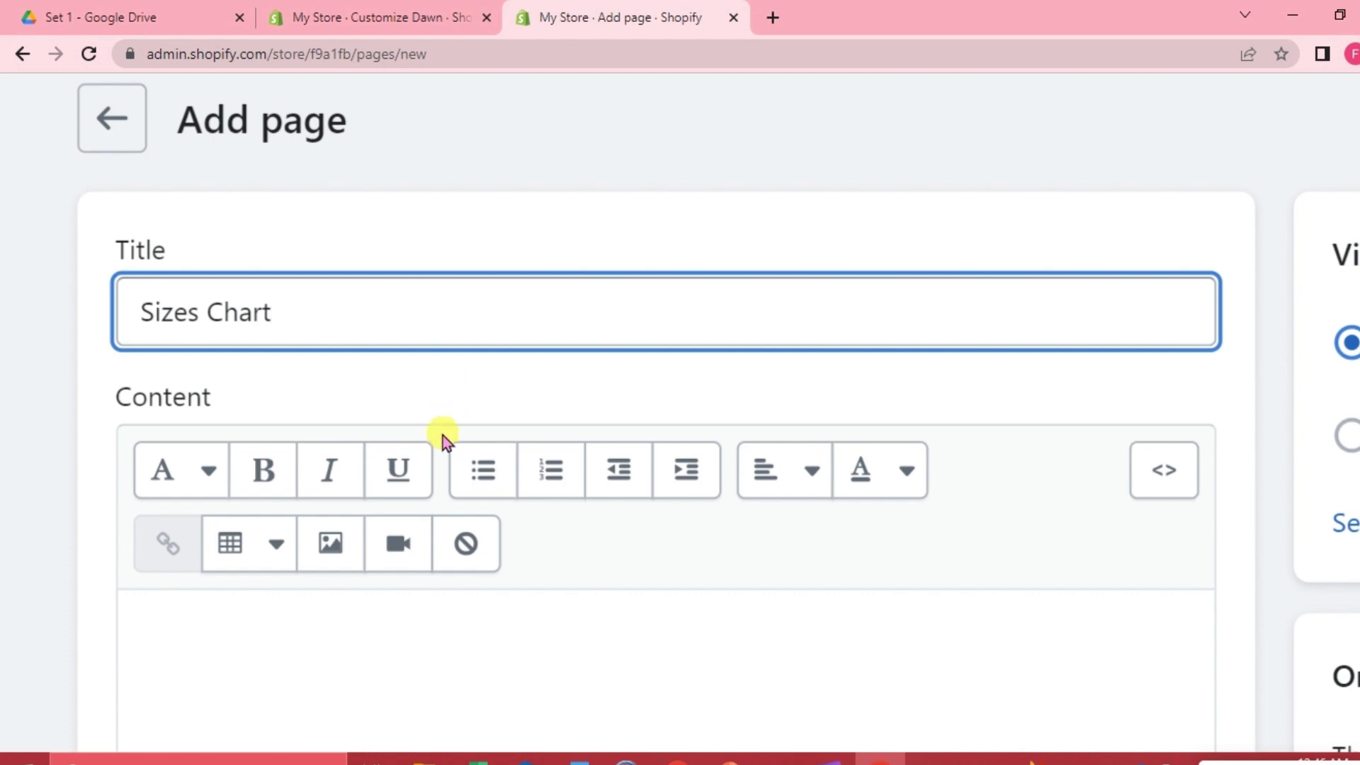
Insert a table into the Sizes Chart page content and add a second column after the first.
scroll(443, 439, down, 3)
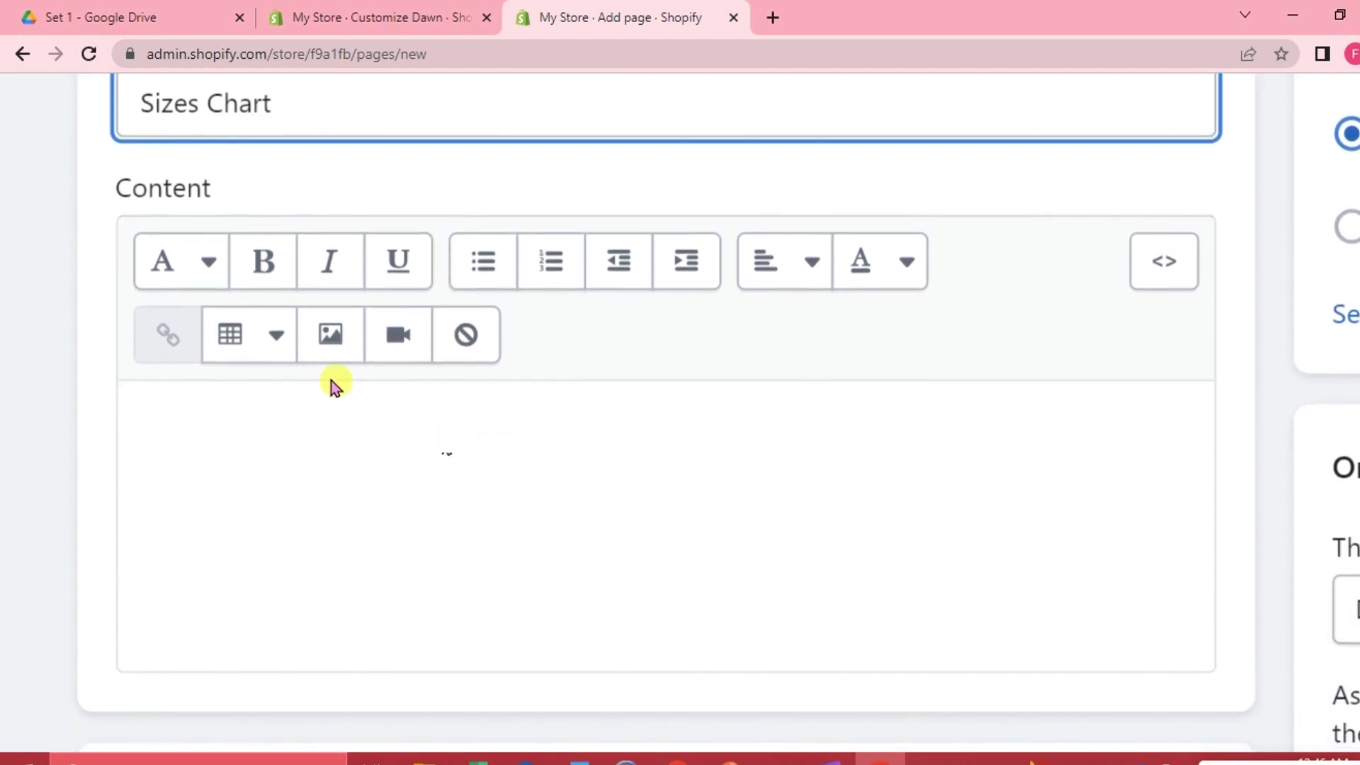
click(276, 340)
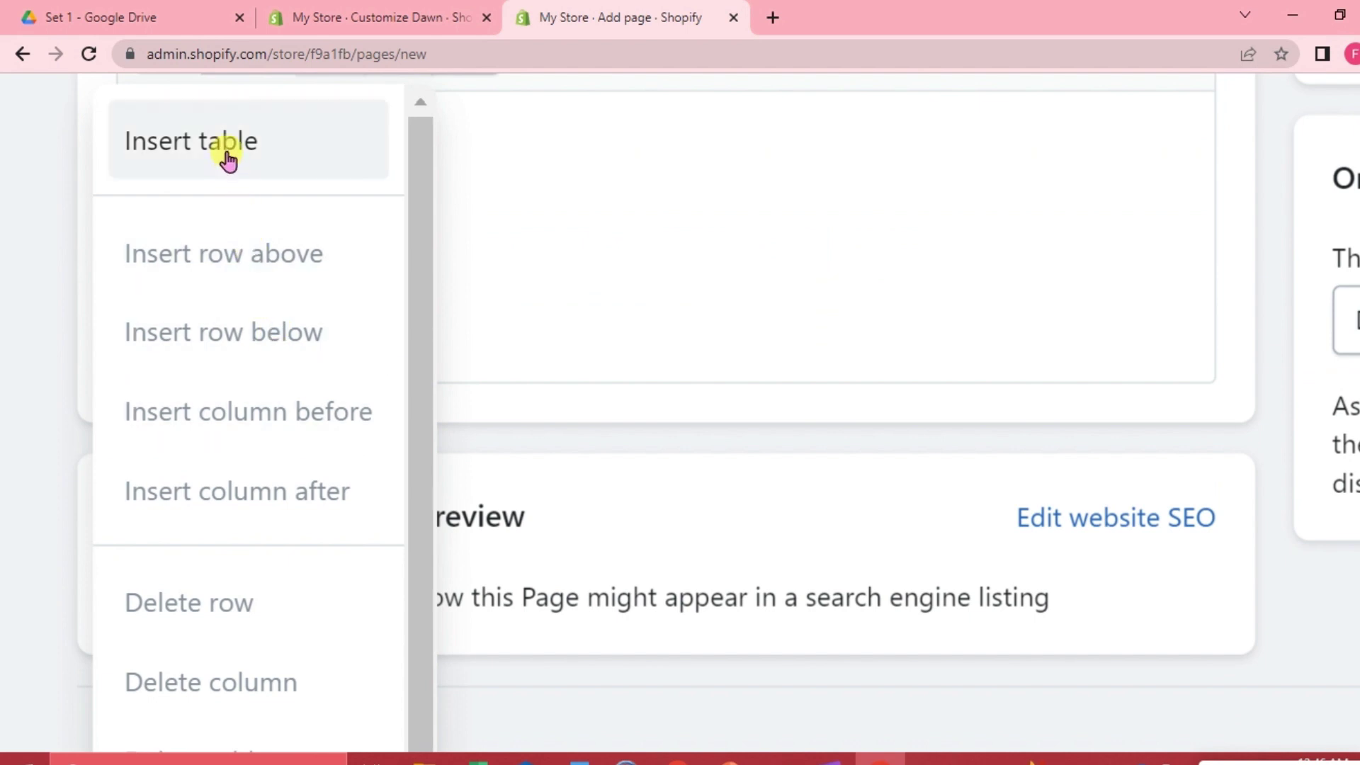
click(226, 159)
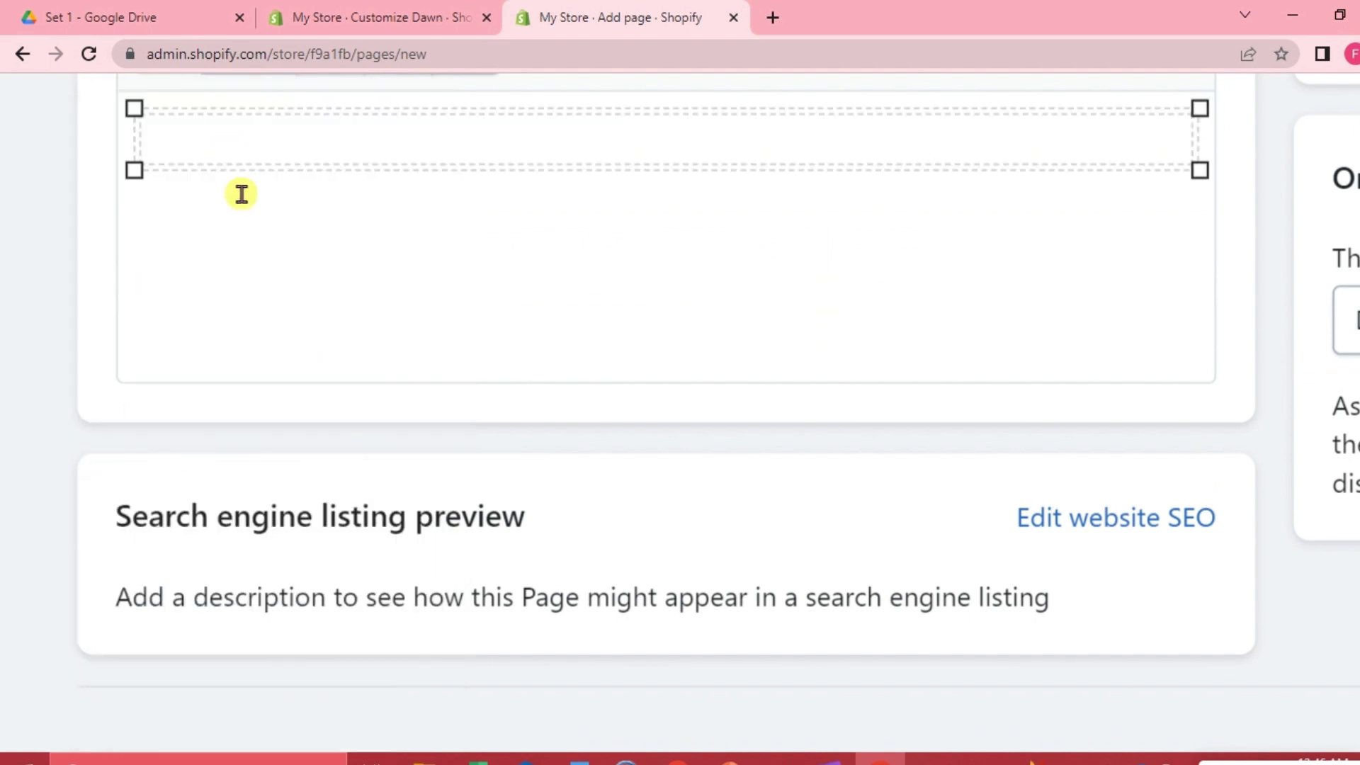
scroll(240, 194, up, 2)
scroll(240, 192, up, 1)
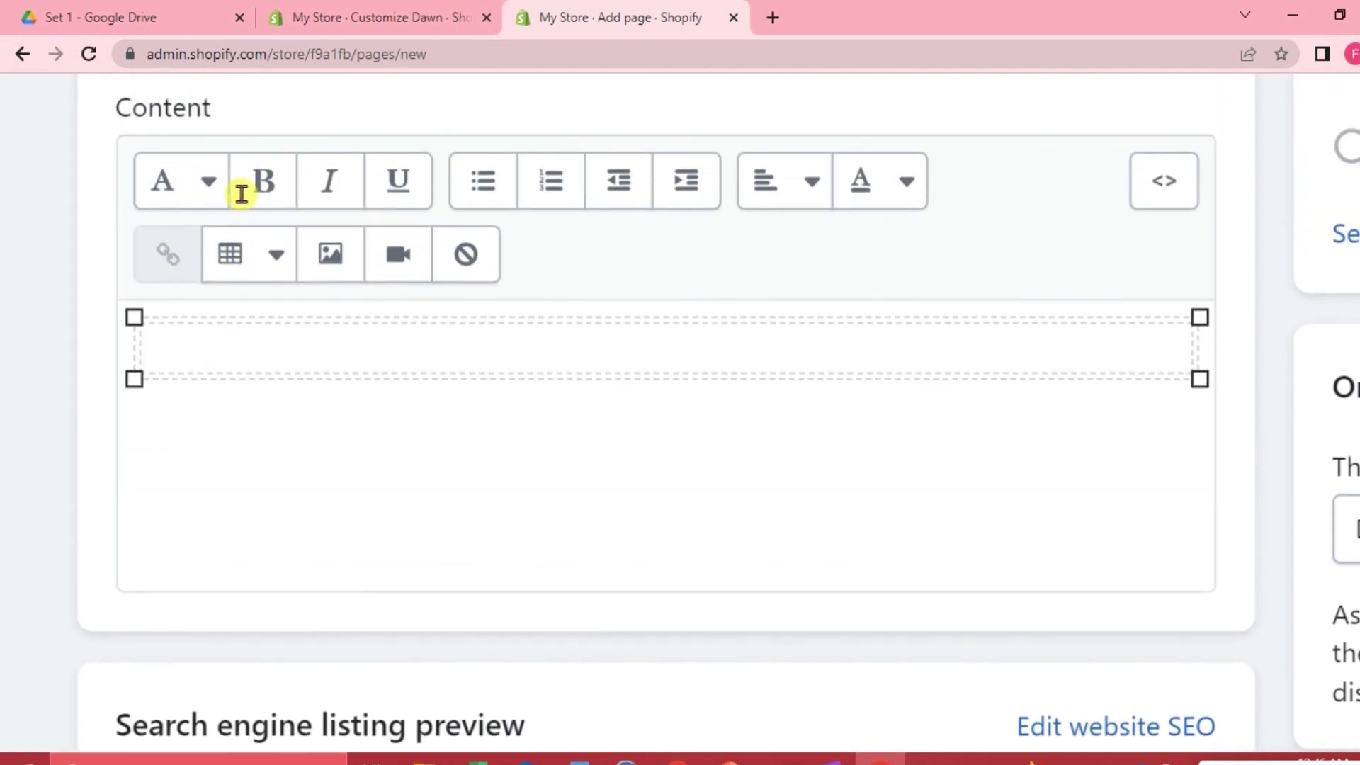
click(275, 264)
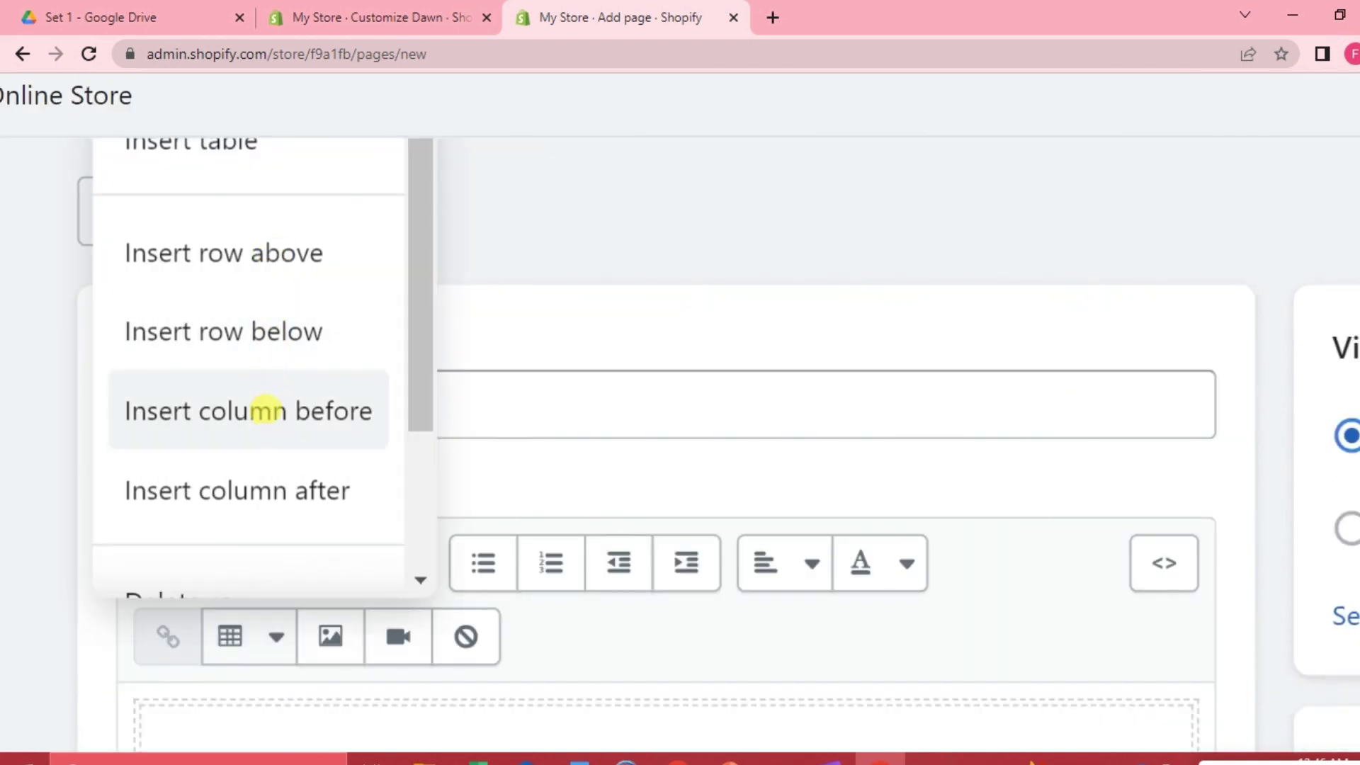
scroll(264, 489, up, 2)
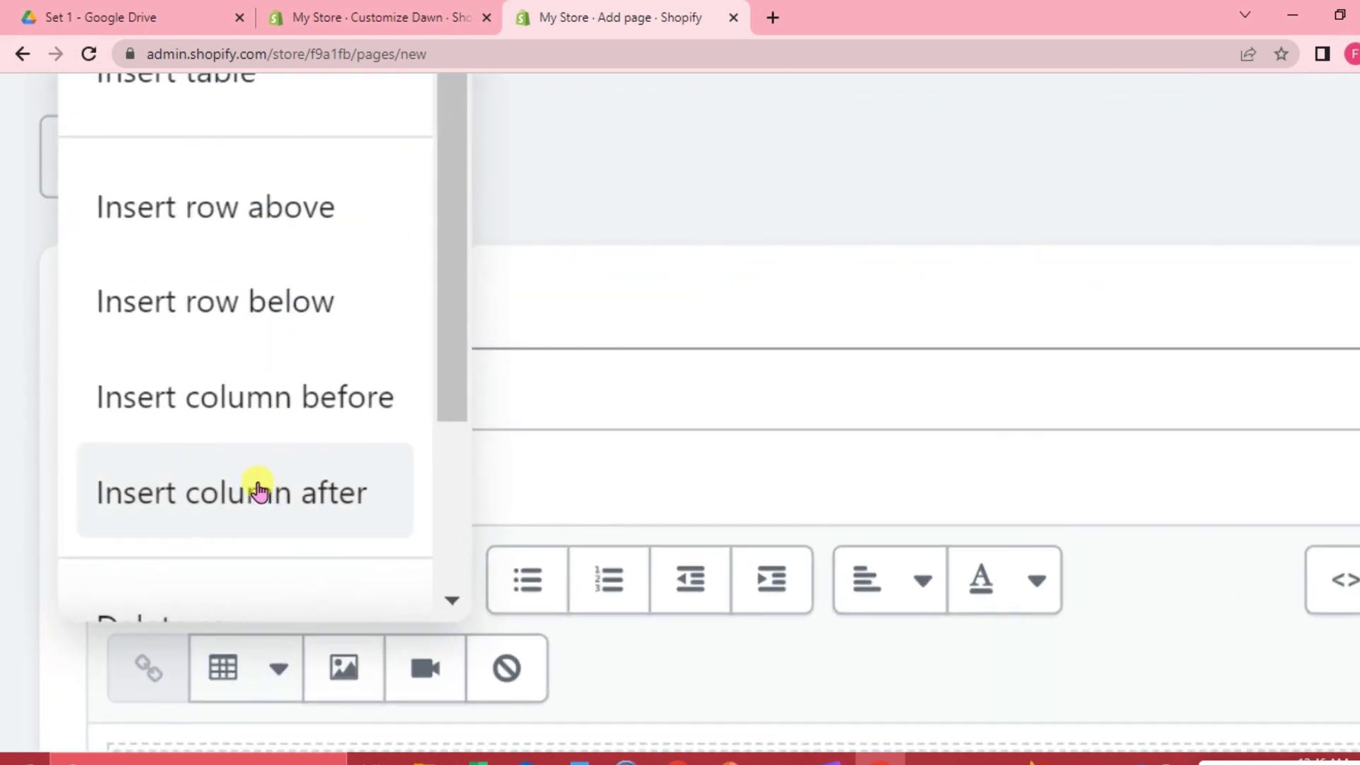
click(227, 496)
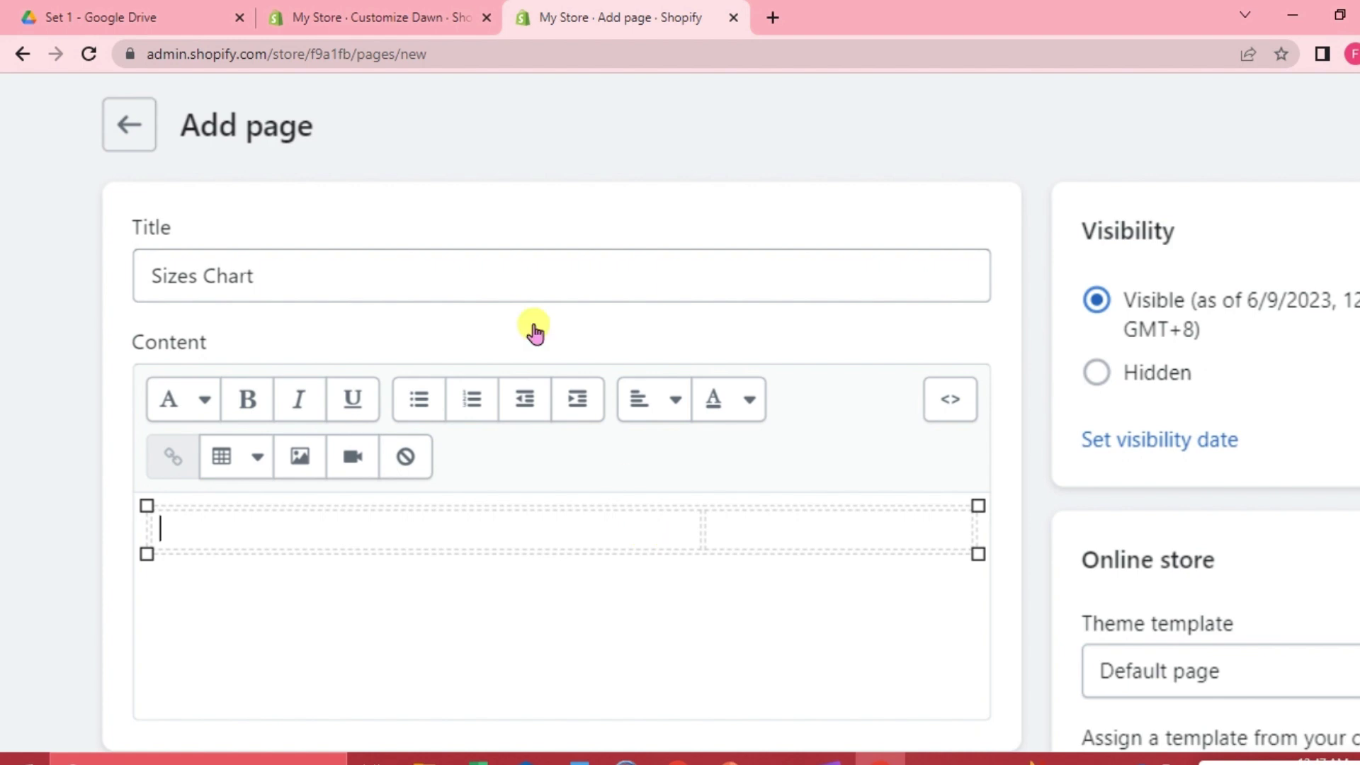
Check the product's size options in the theme editor preview, then add two more columns to the page's table.
click(404, 22)
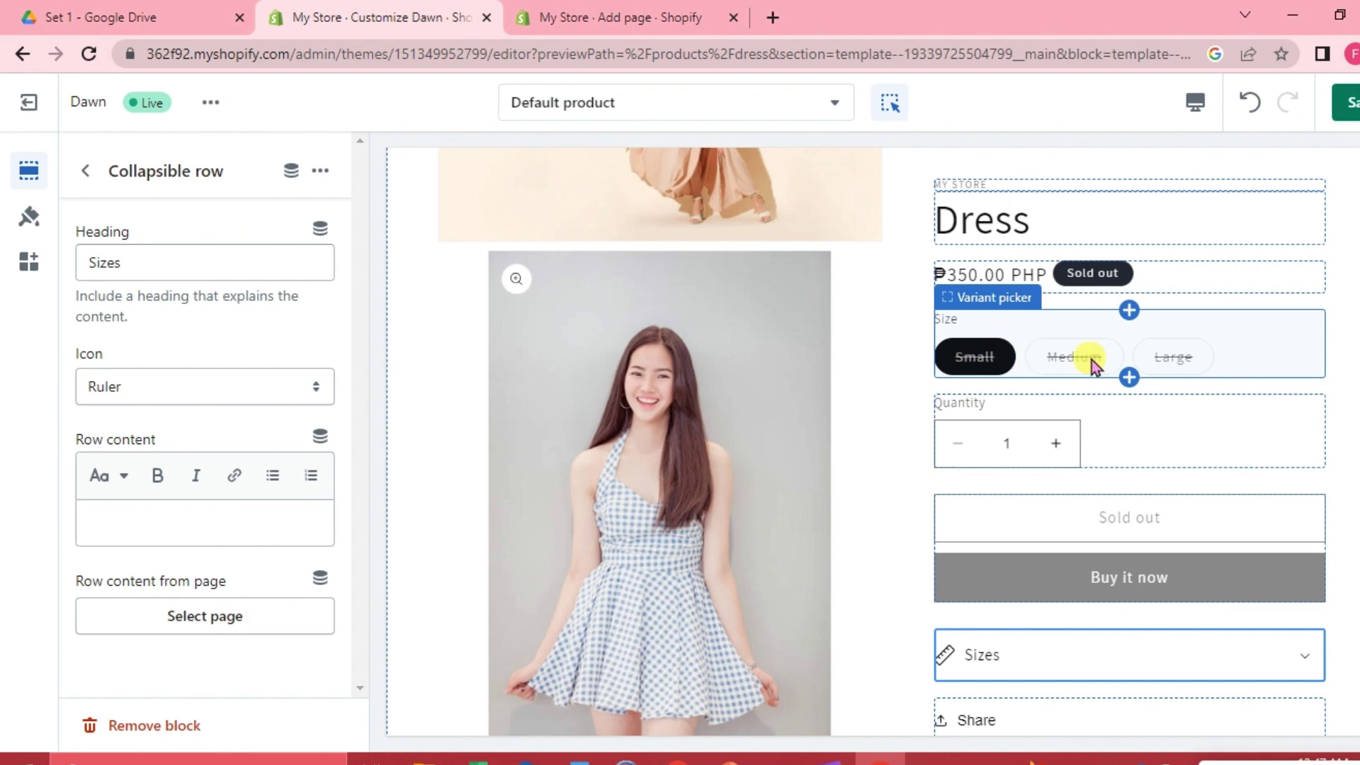
click(638, 17)
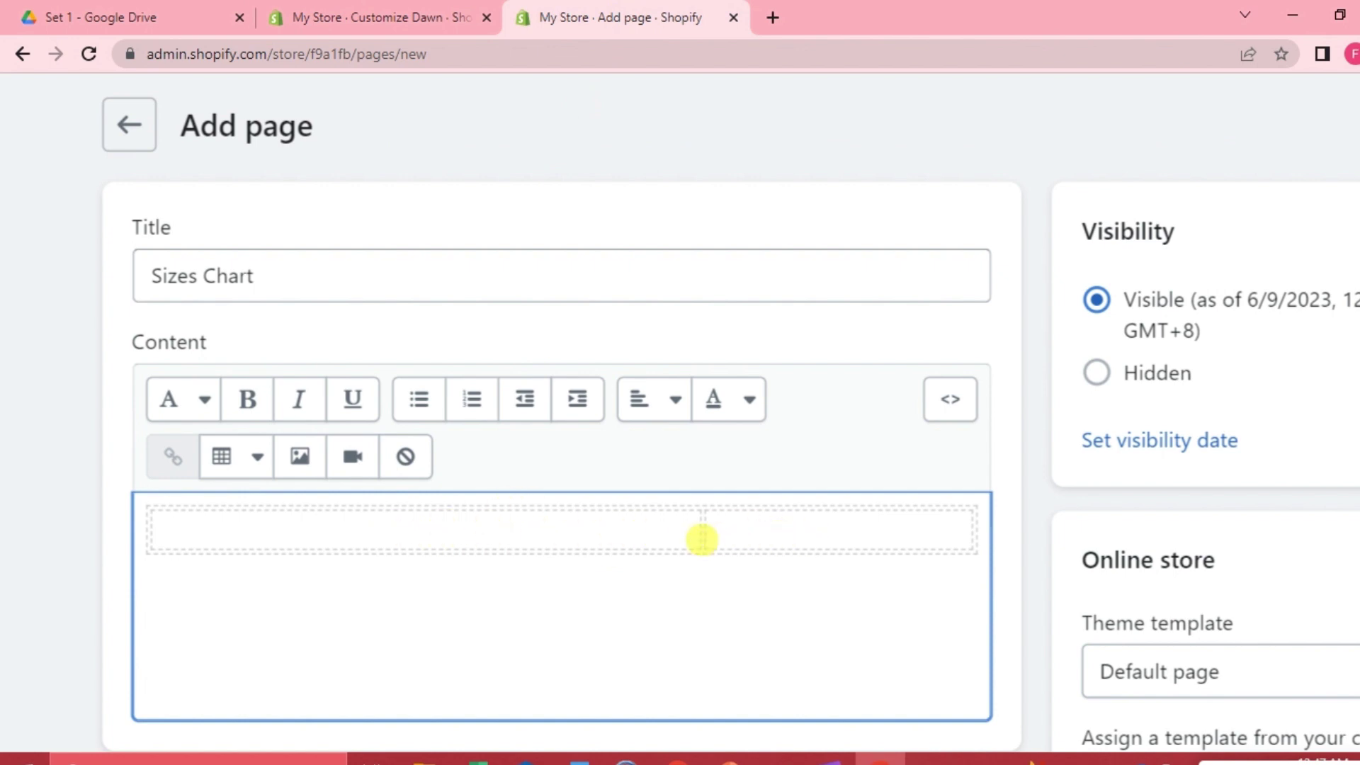
click(258, 462)
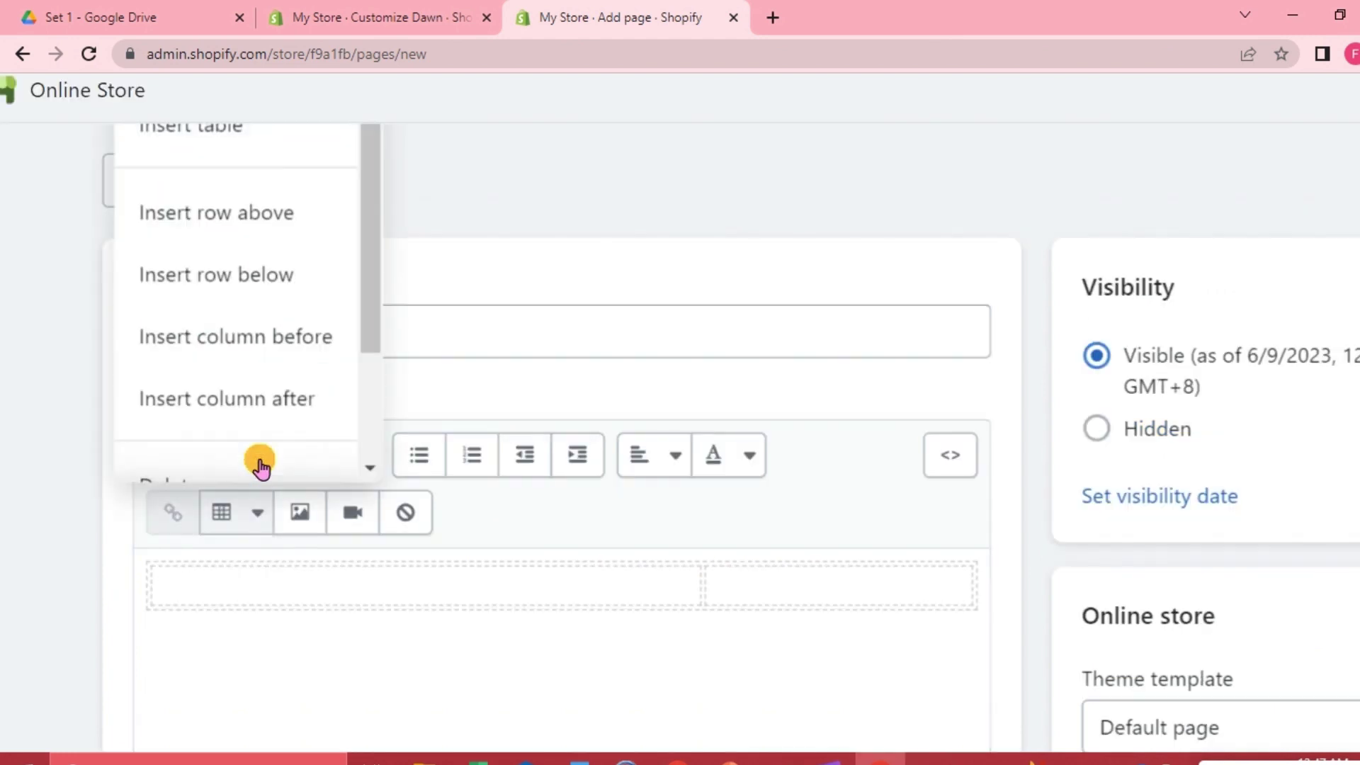
click(274, 394)
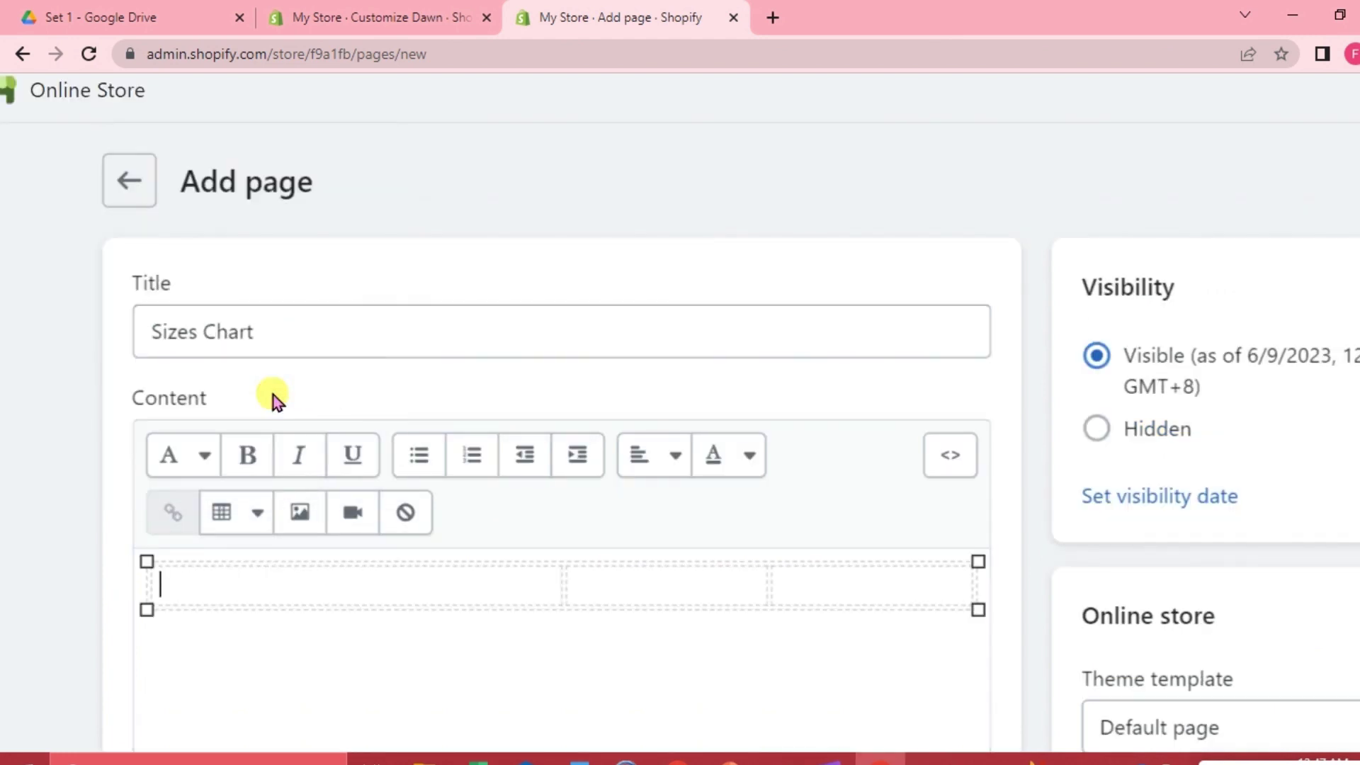
click(256, 512)
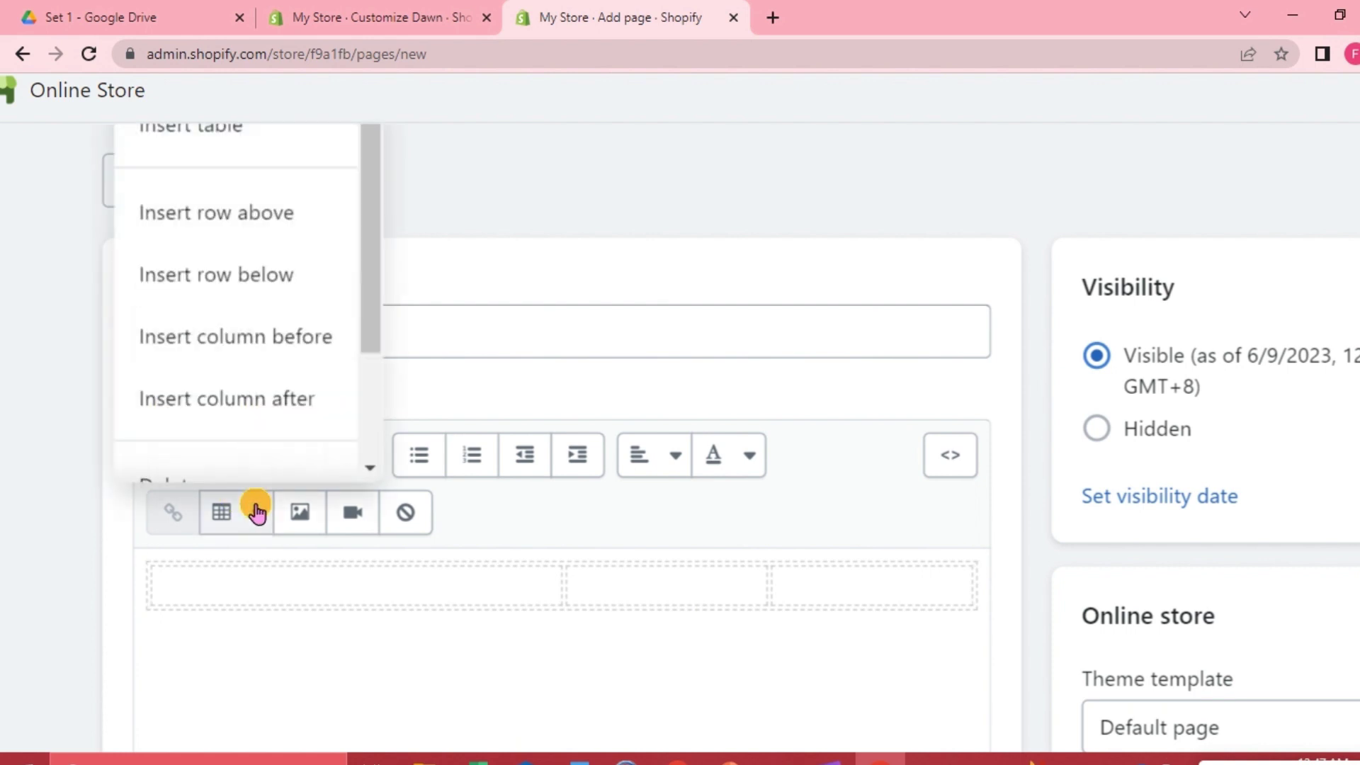
click(287, 417)
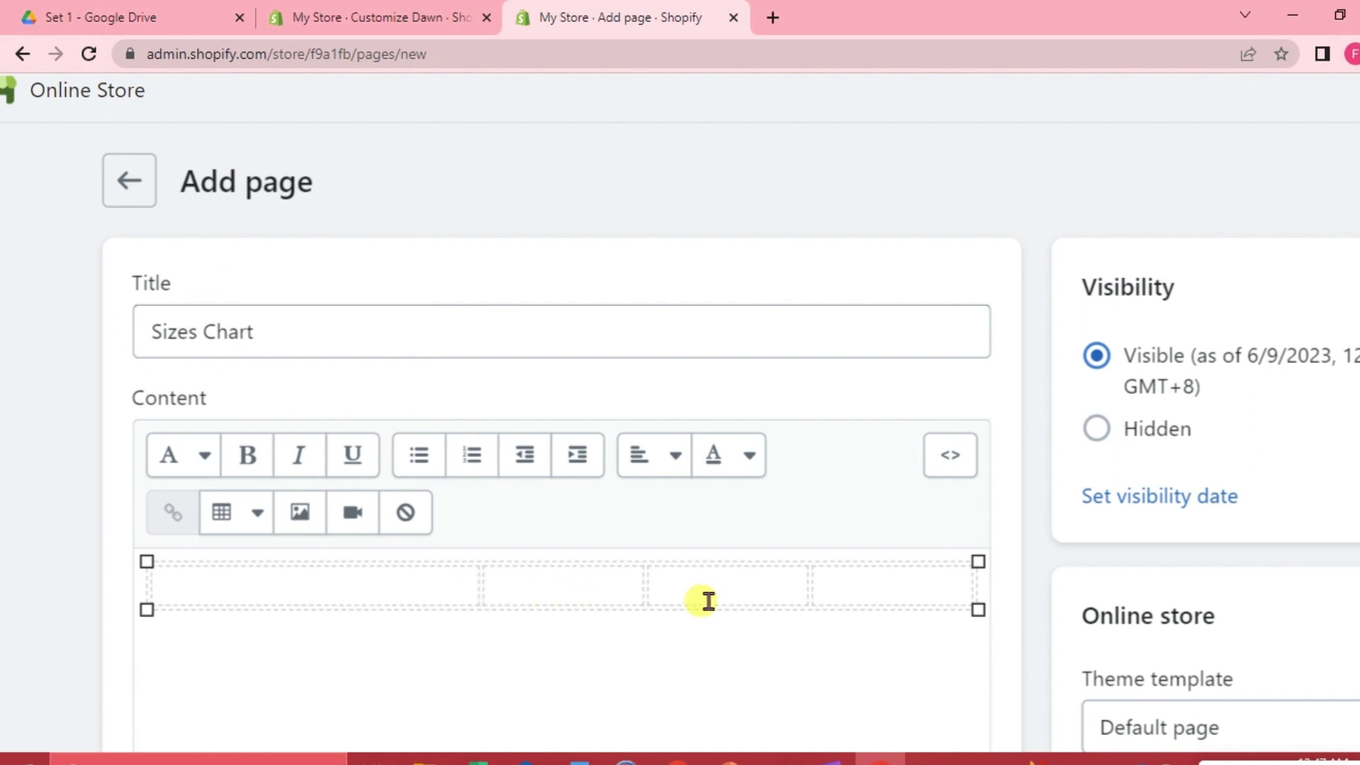
Insert a second row below the existing row of the four-column table in the page content.
scroll(426, 640, down, 1)
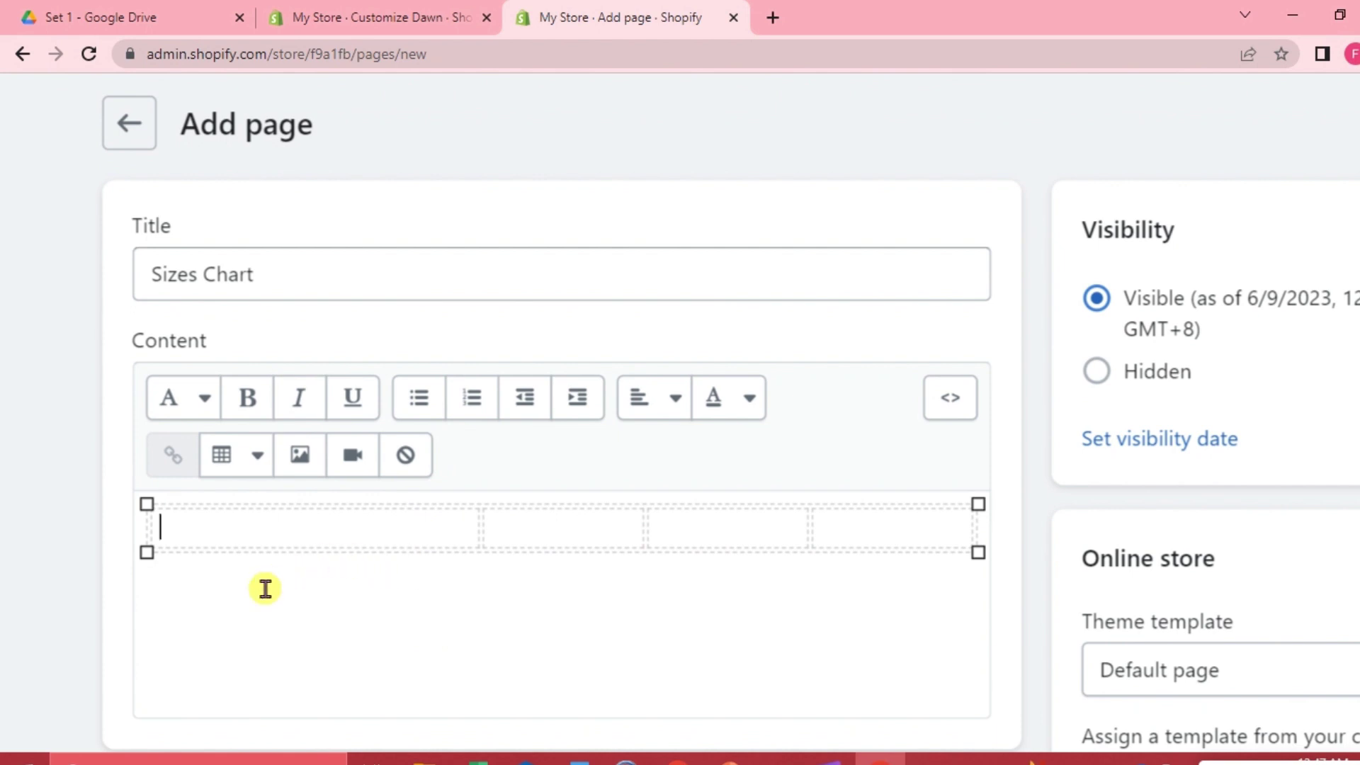
click(260, 457)
click(259, 458)
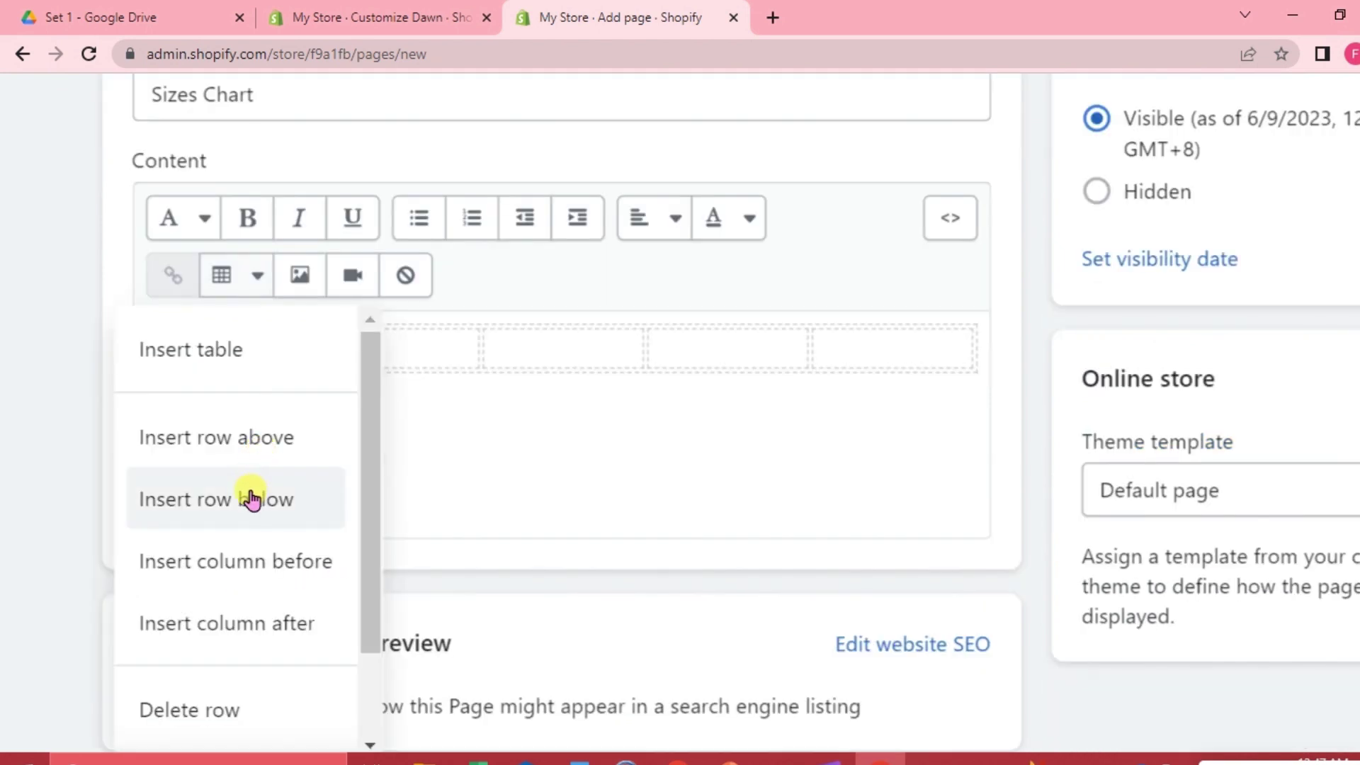
click(267, 510)
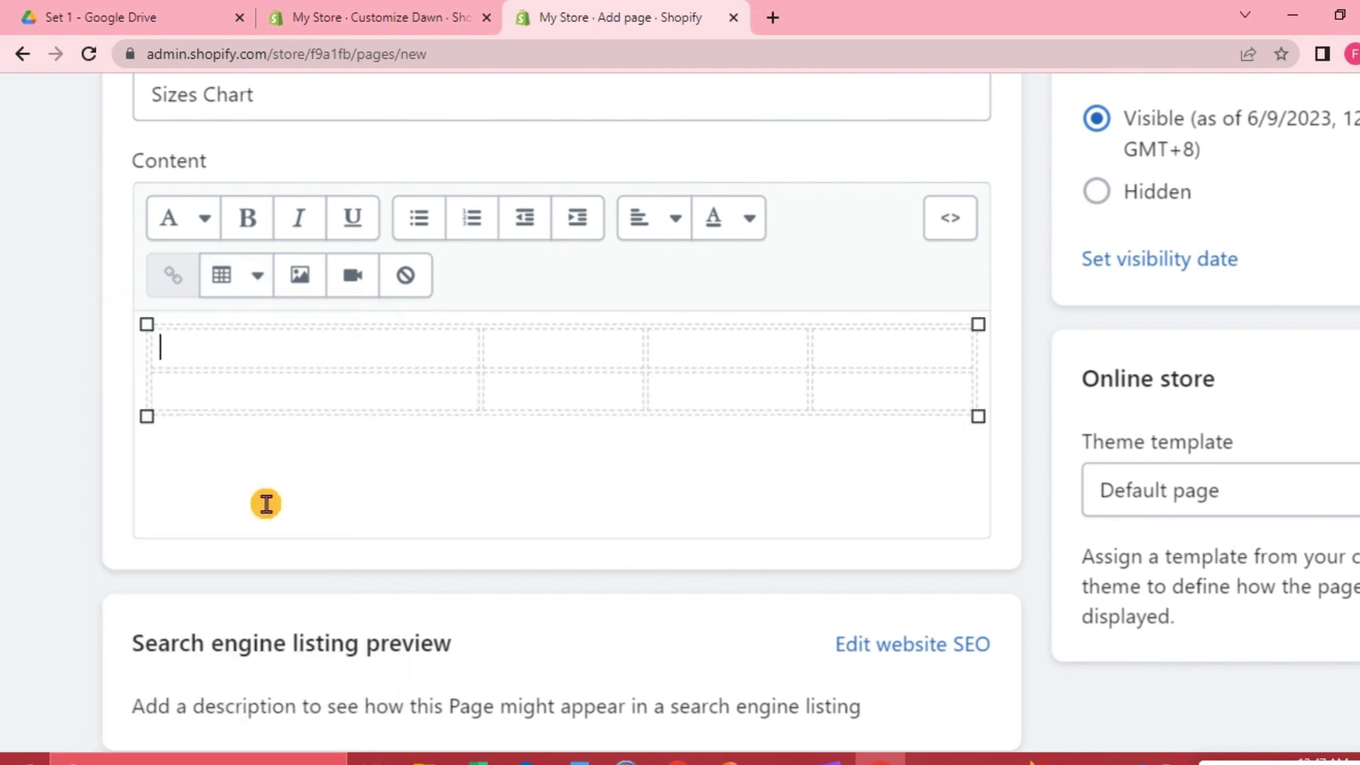
Insert two more rows below in the page's four-column table to make four rows.
click(259, 275)
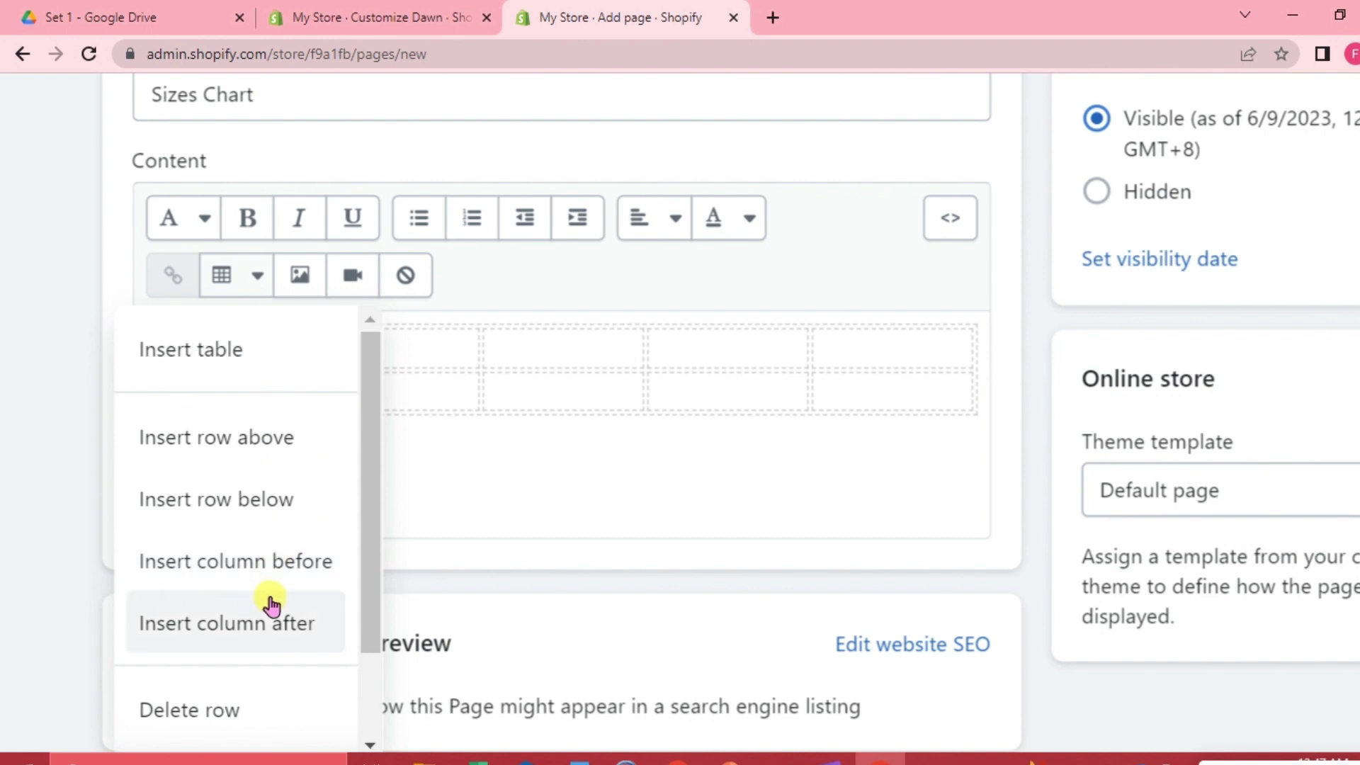
click(264, 519)
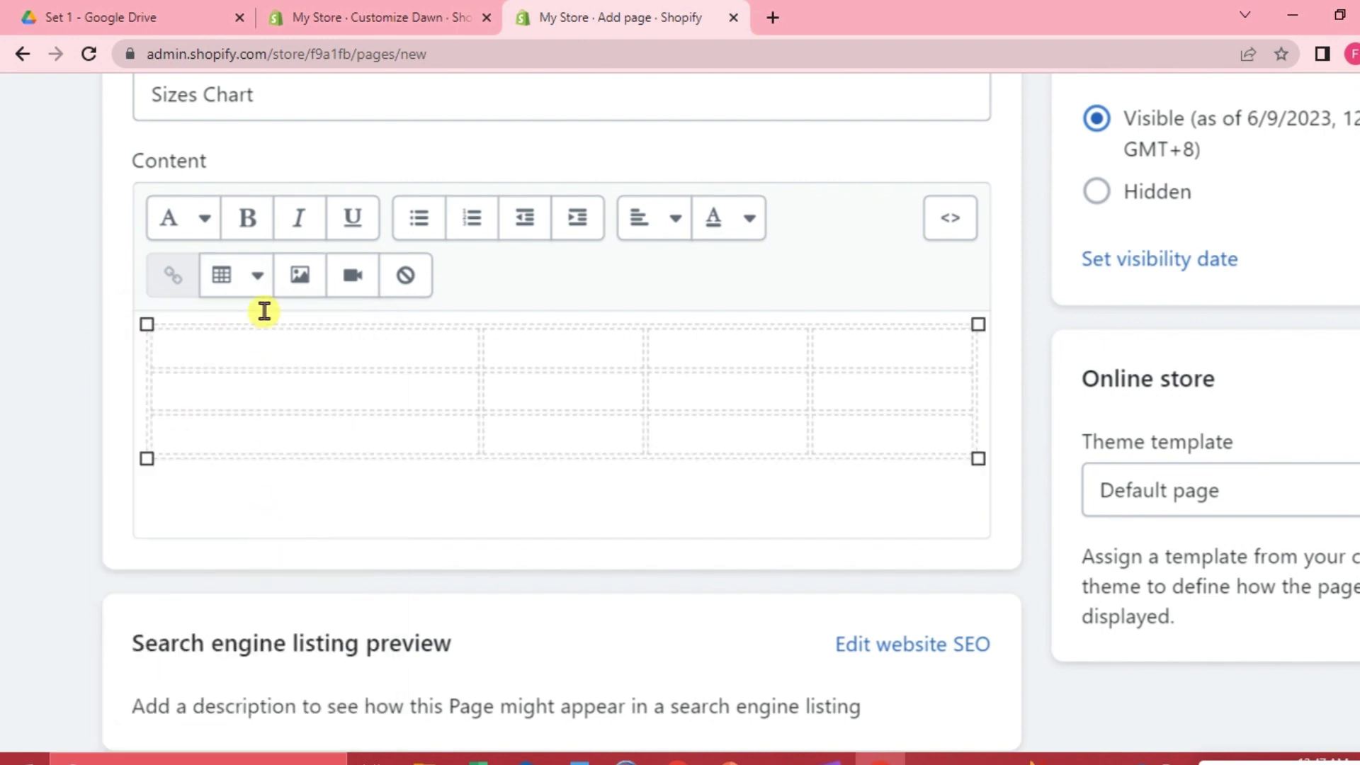
click(258, 277)
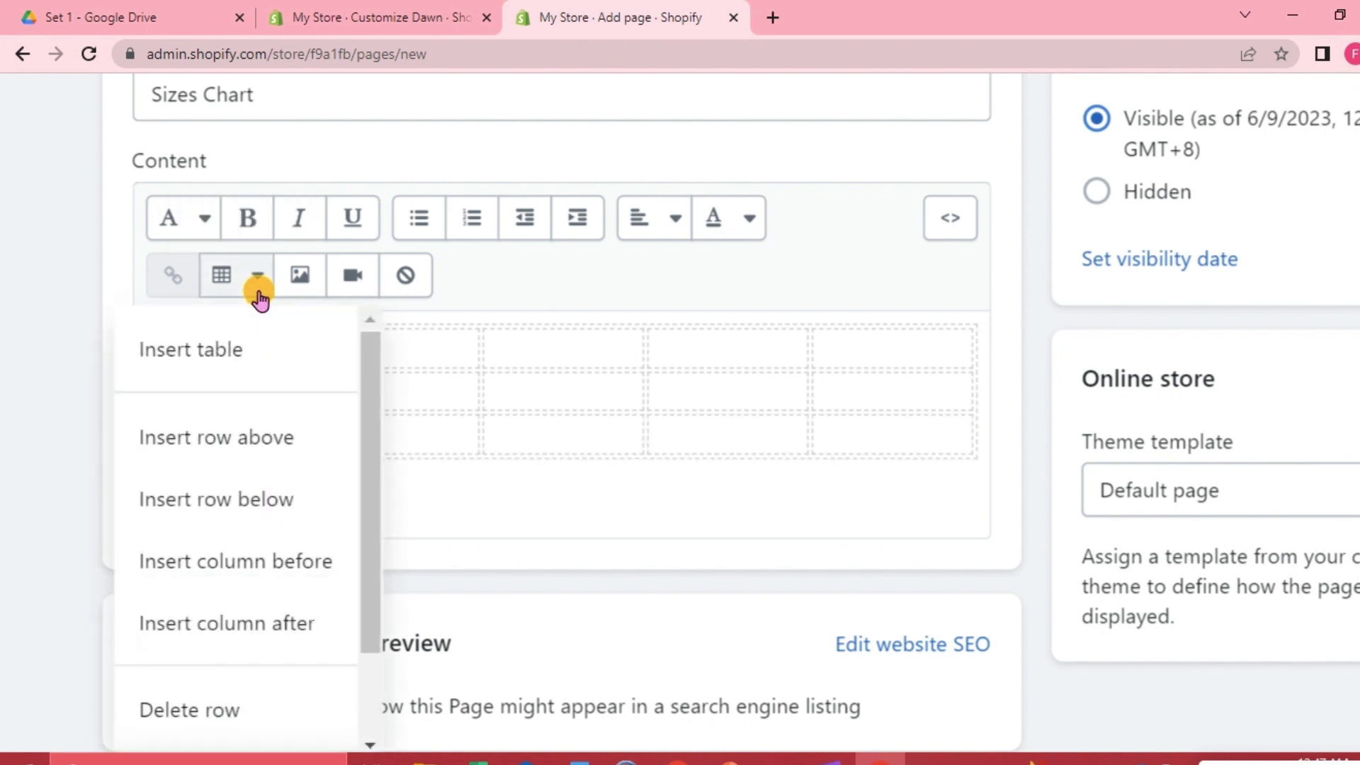
click(264, 507)
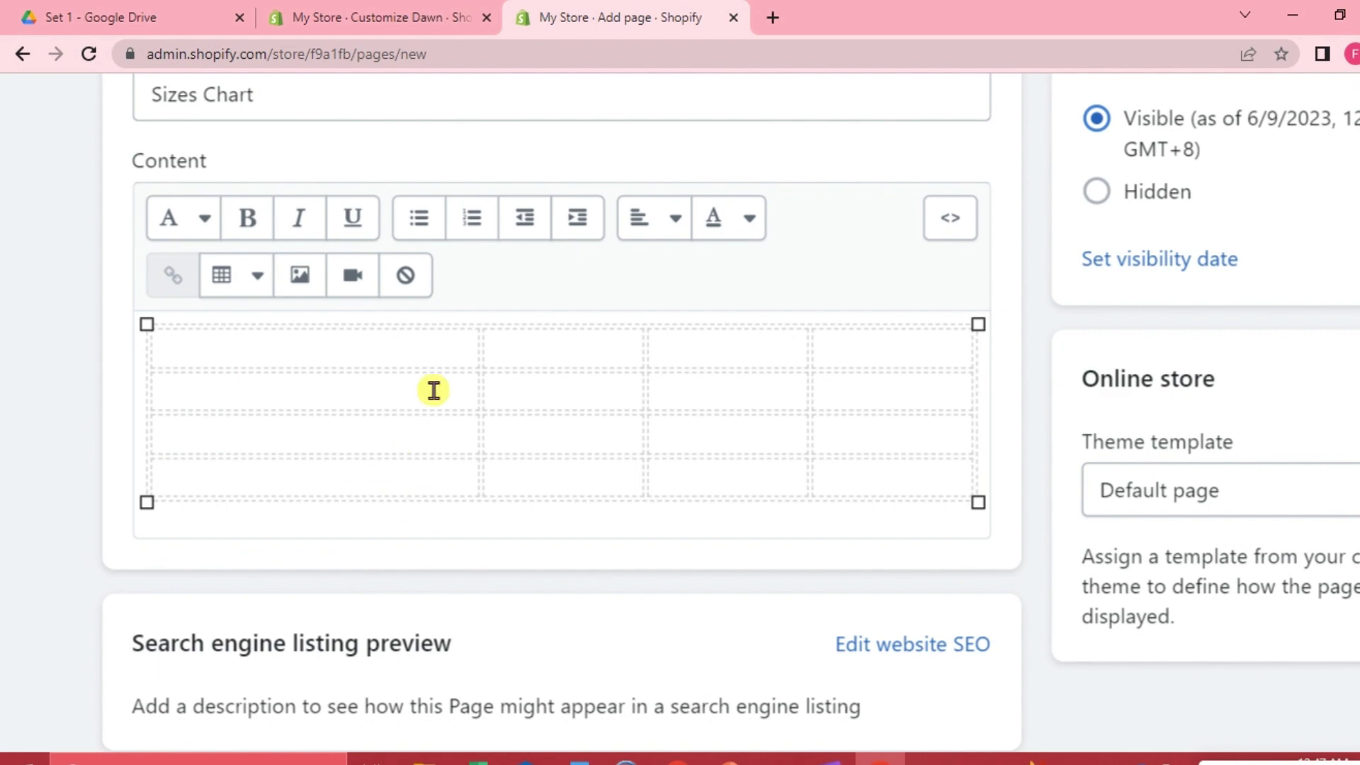
Enter "Sizes" in the first header cell of the table and make it bold.
click(371, 350)
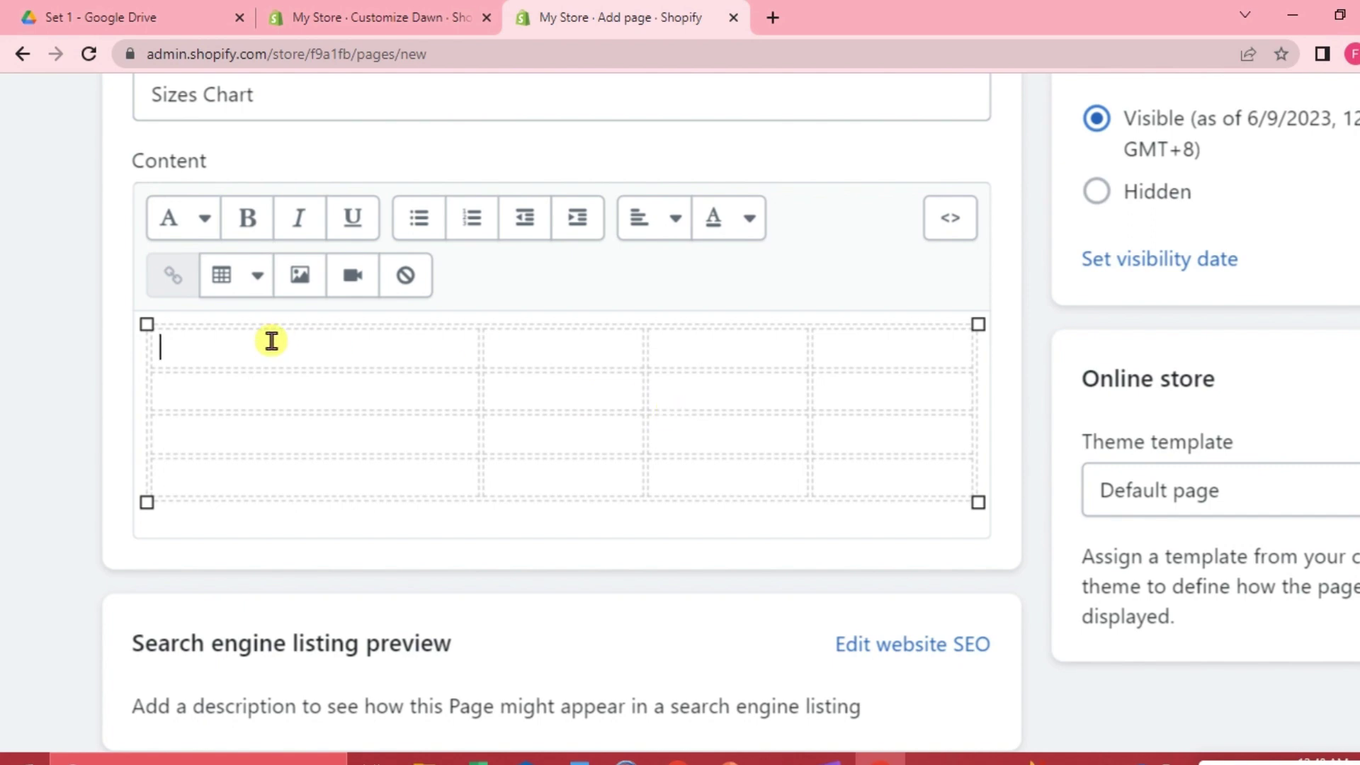
text(Sizes)
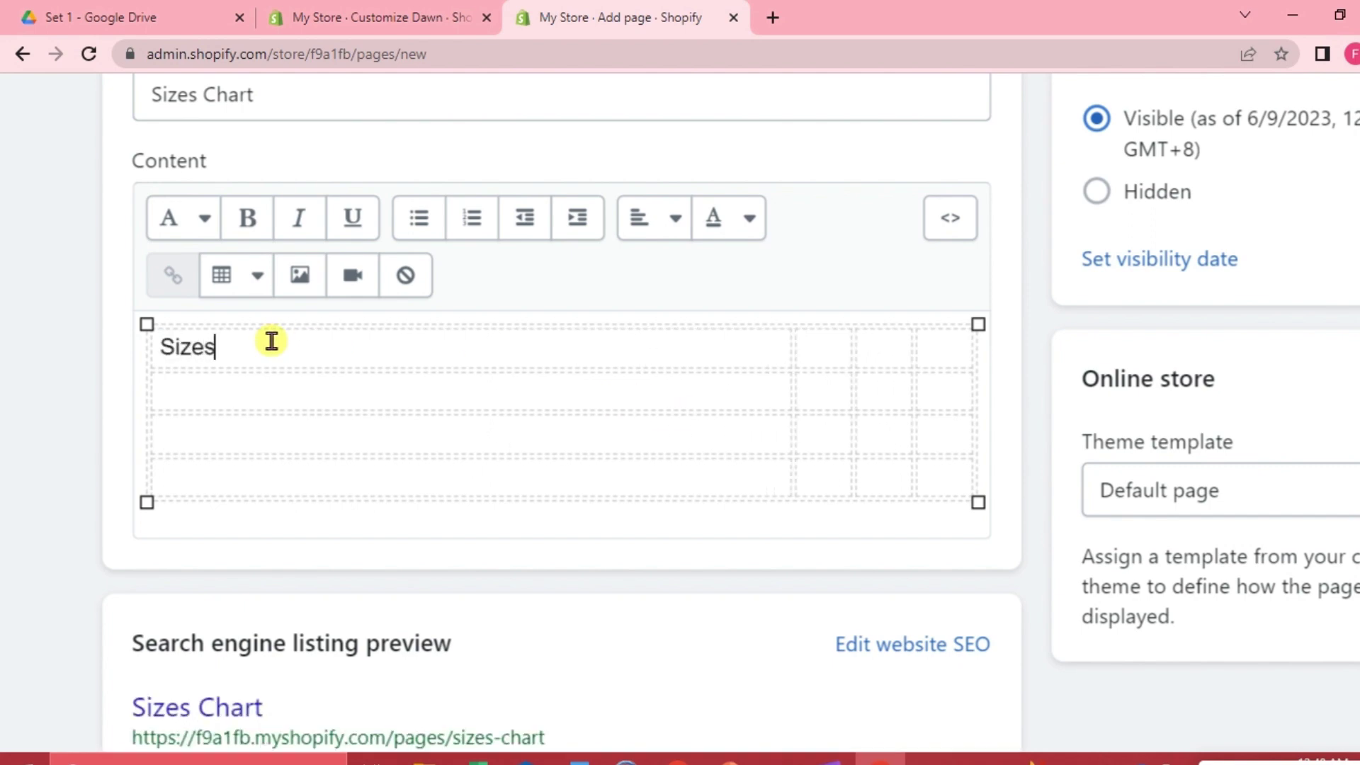
drag(227, 347, 165, 346)
key(ctrl+b)
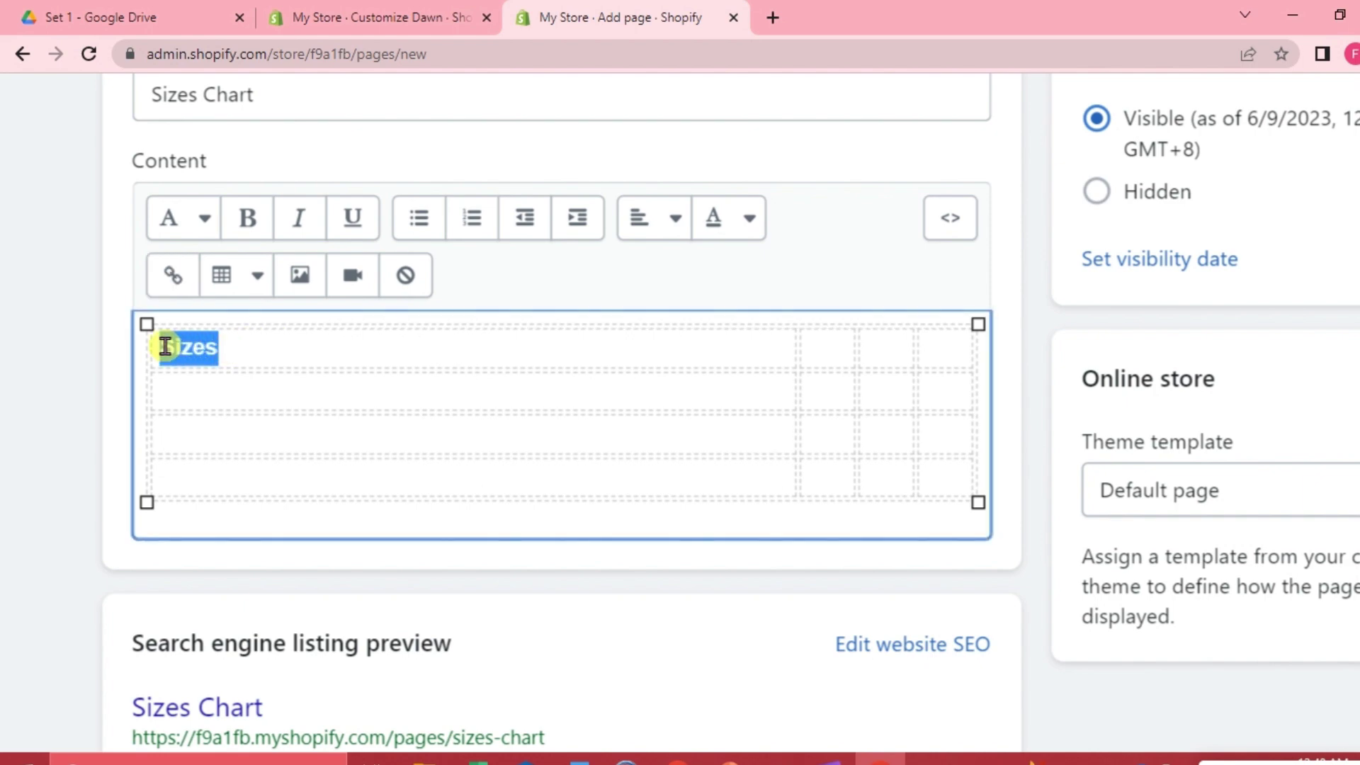
click(420, 347)
Resize the table's columns so the four columns have roughly even widths.
drag(802, 347, 389, 347)
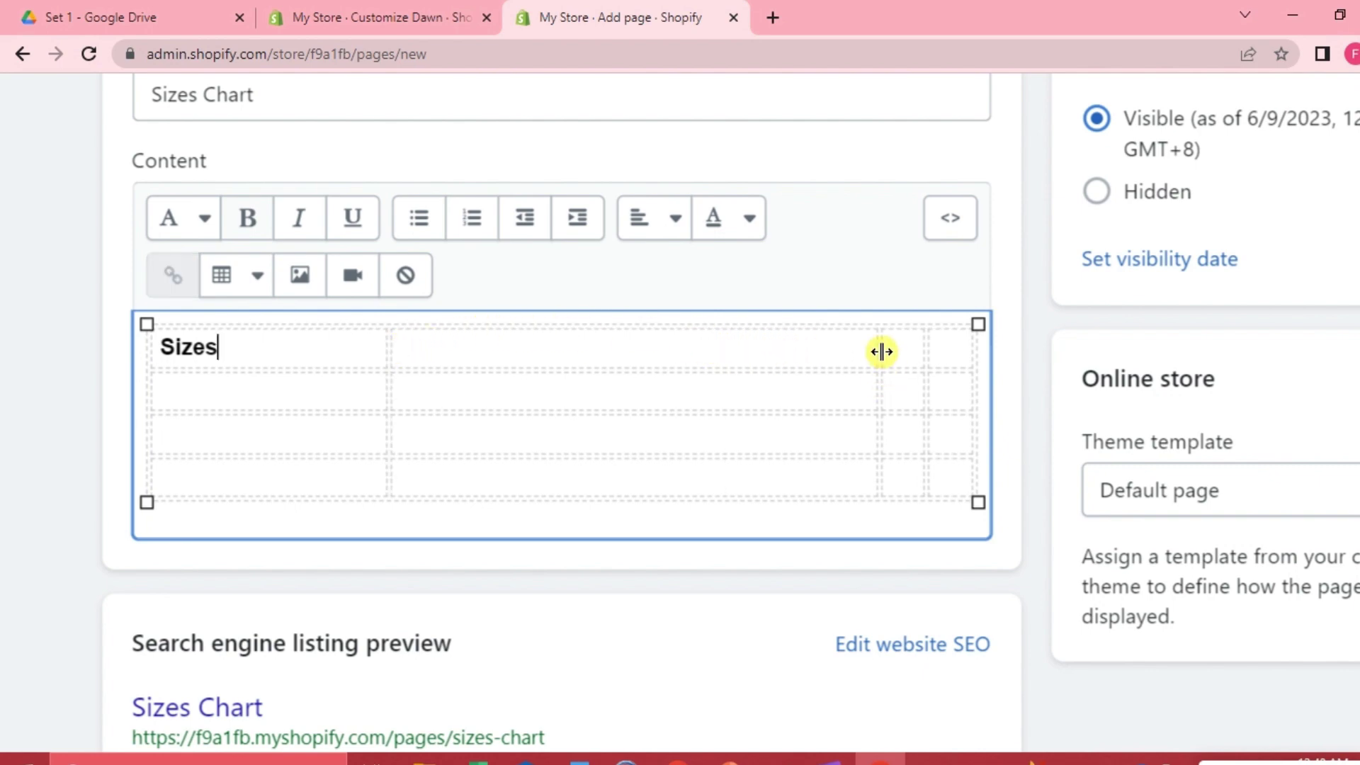
drag(881, 352, 577, 359)
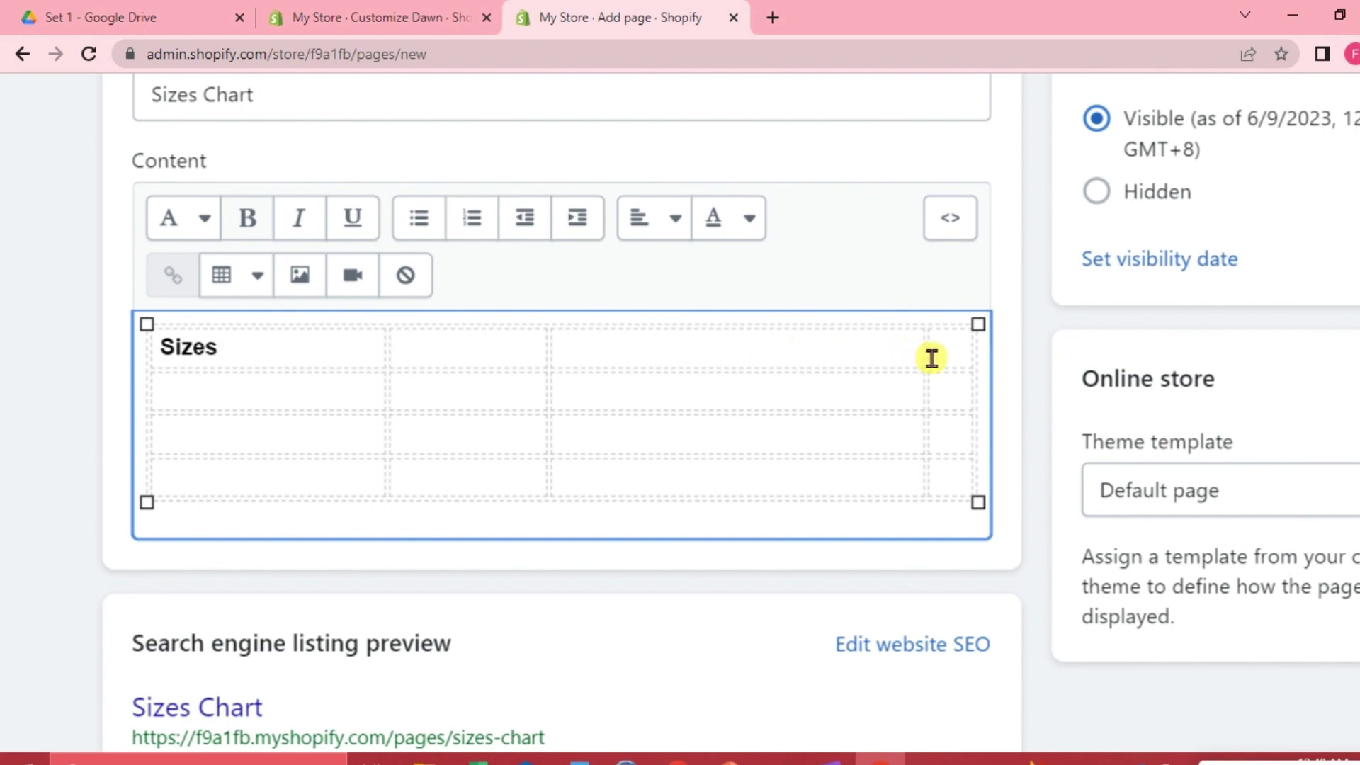
drag(922, 355, 765, 343)
drag(555, 341, 577, 342)
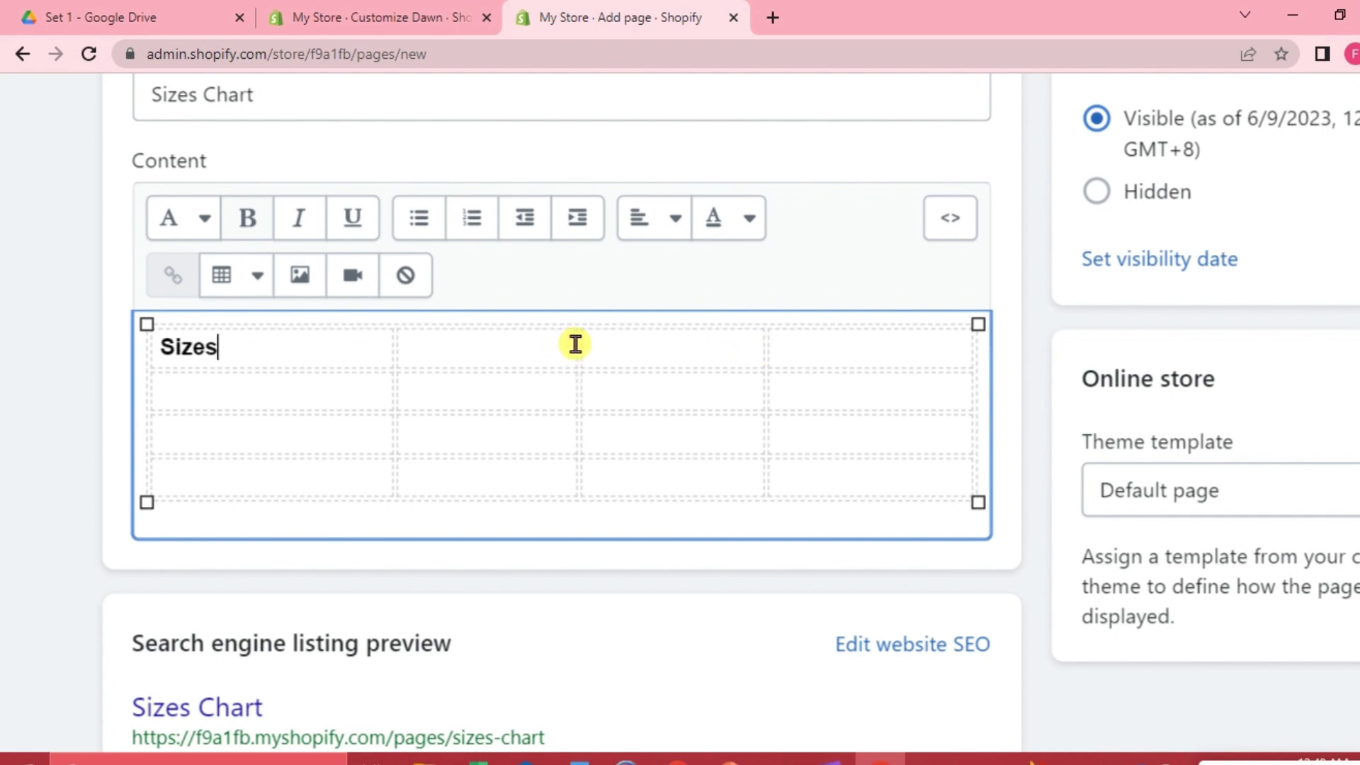
Enter the headers "Bust", "Waist" and "Hip" in the remaining cells of the table's first row.
click(476, 348)
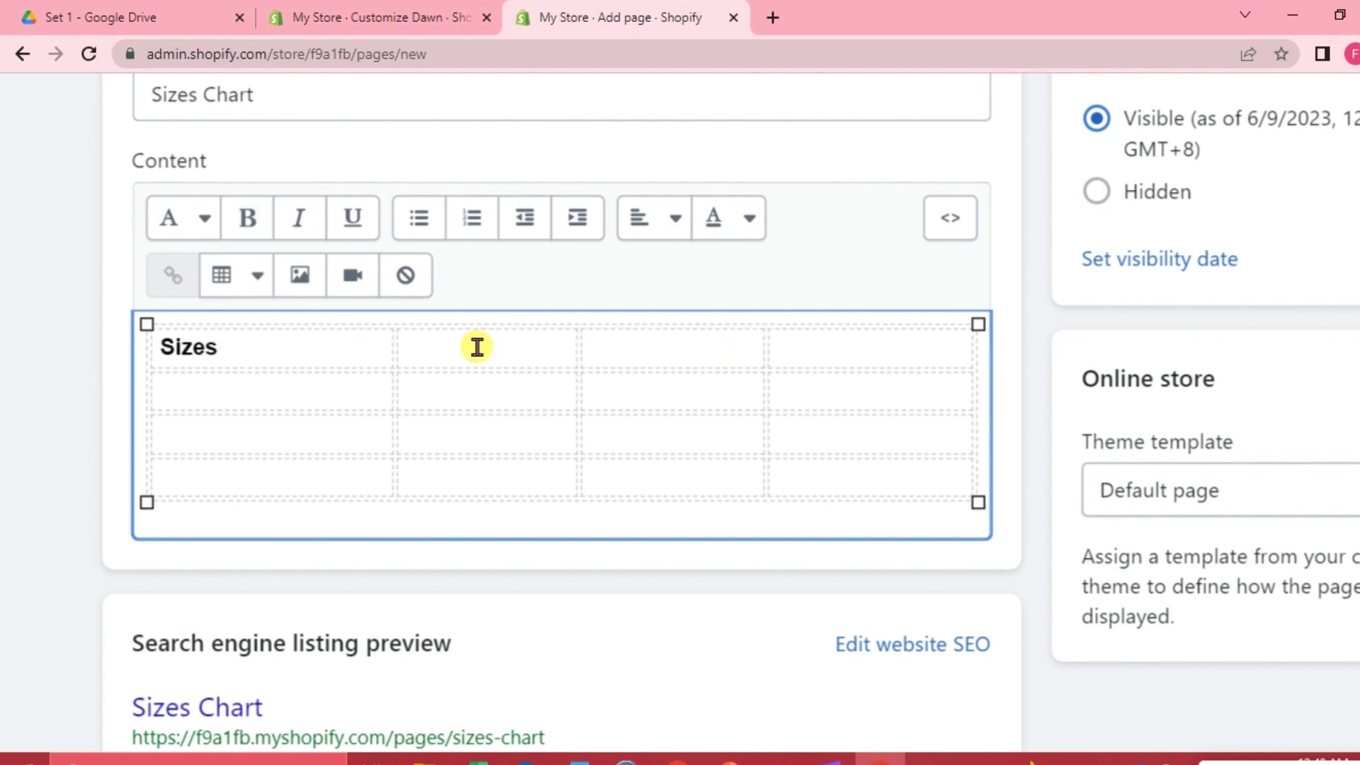
text(Bust)
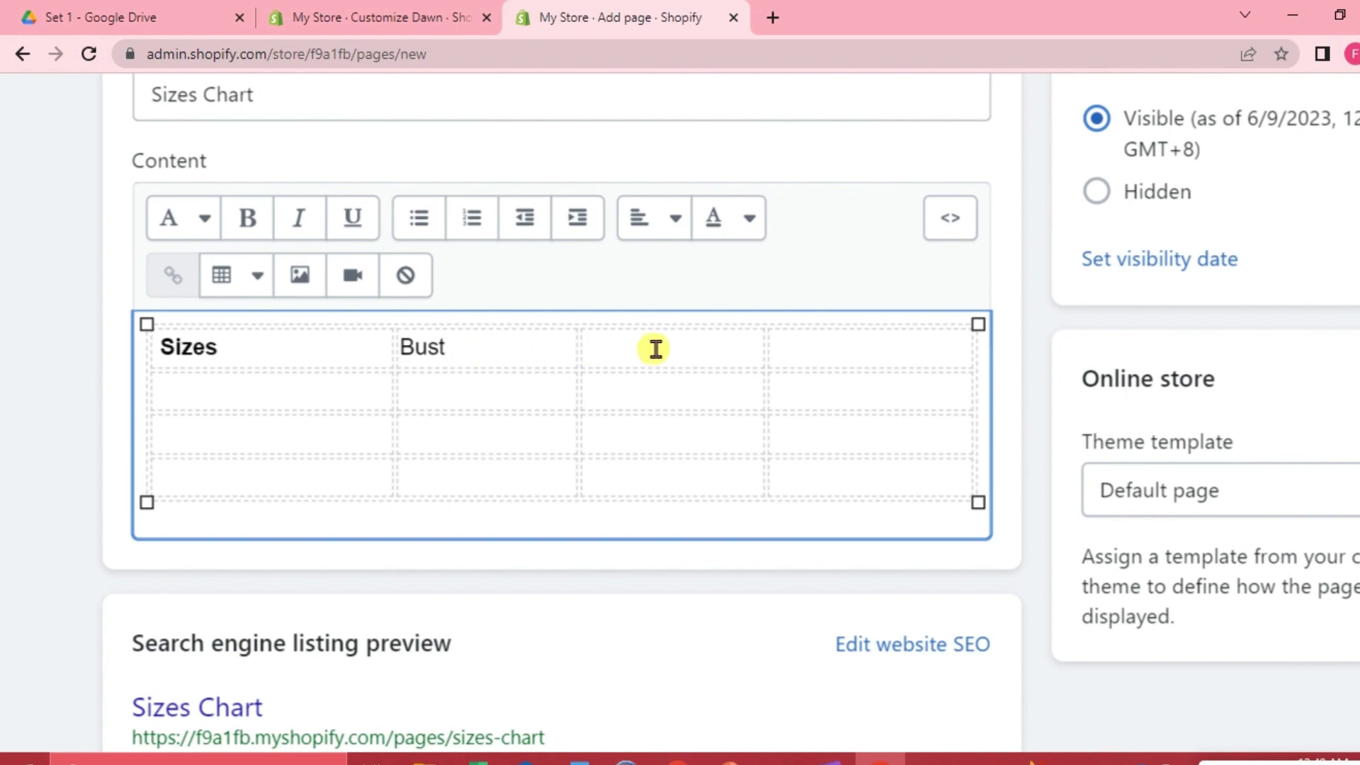
click(656, 348)
text(Wa)
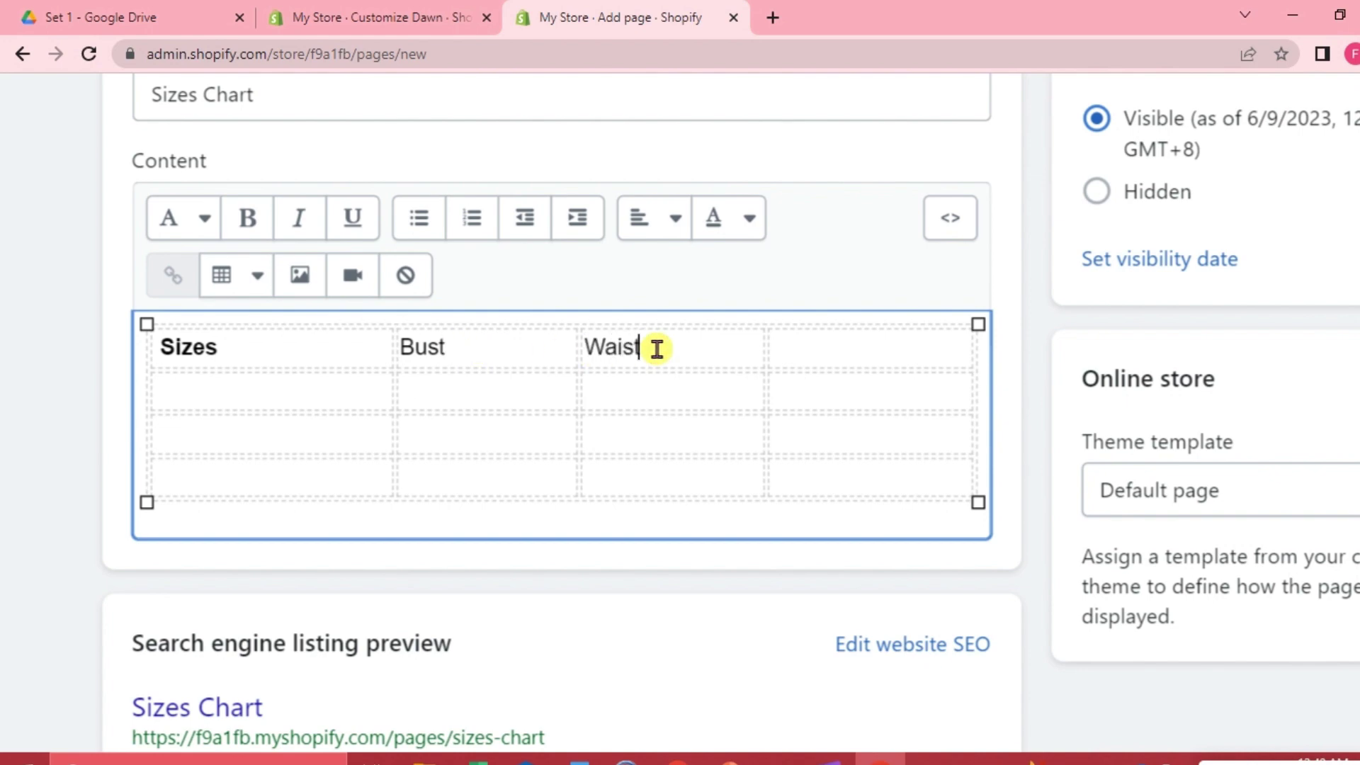
text(ist)
click(809, 348)
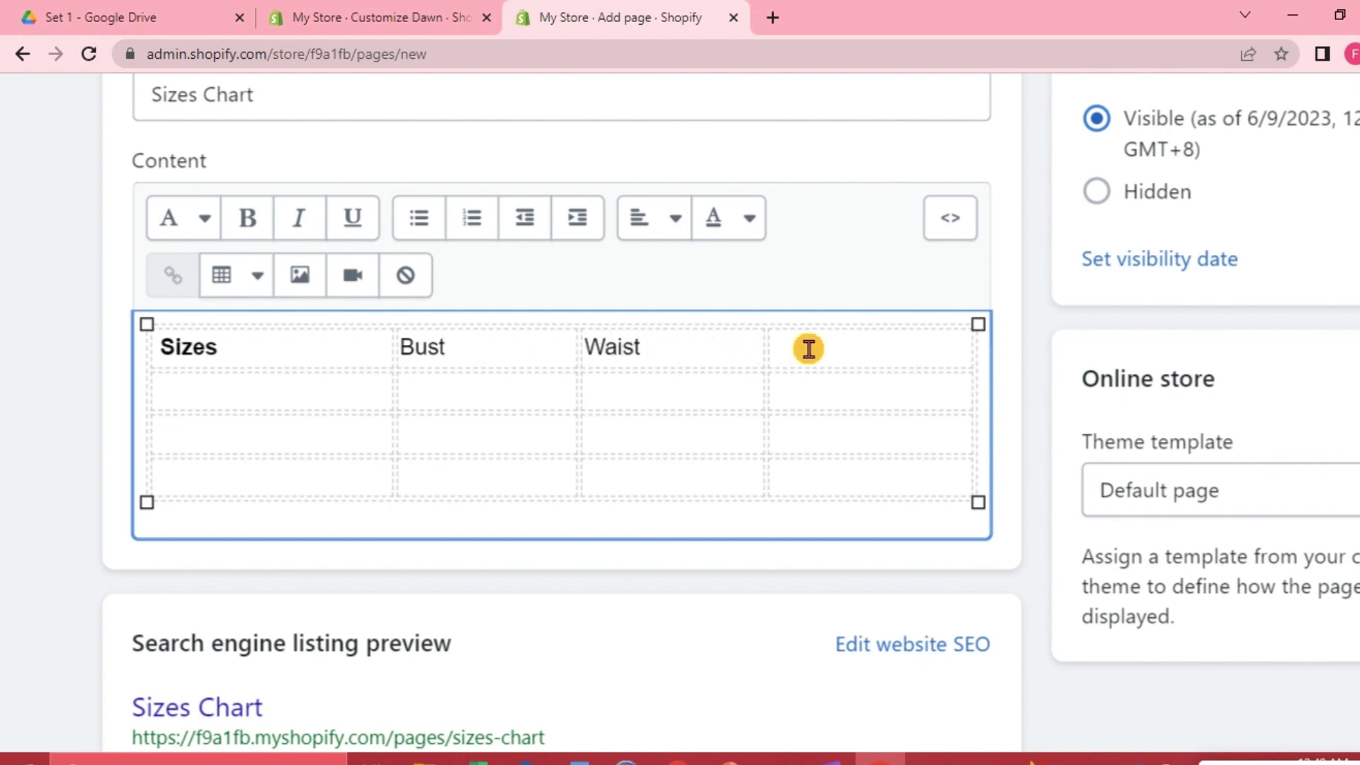
text(Hip)
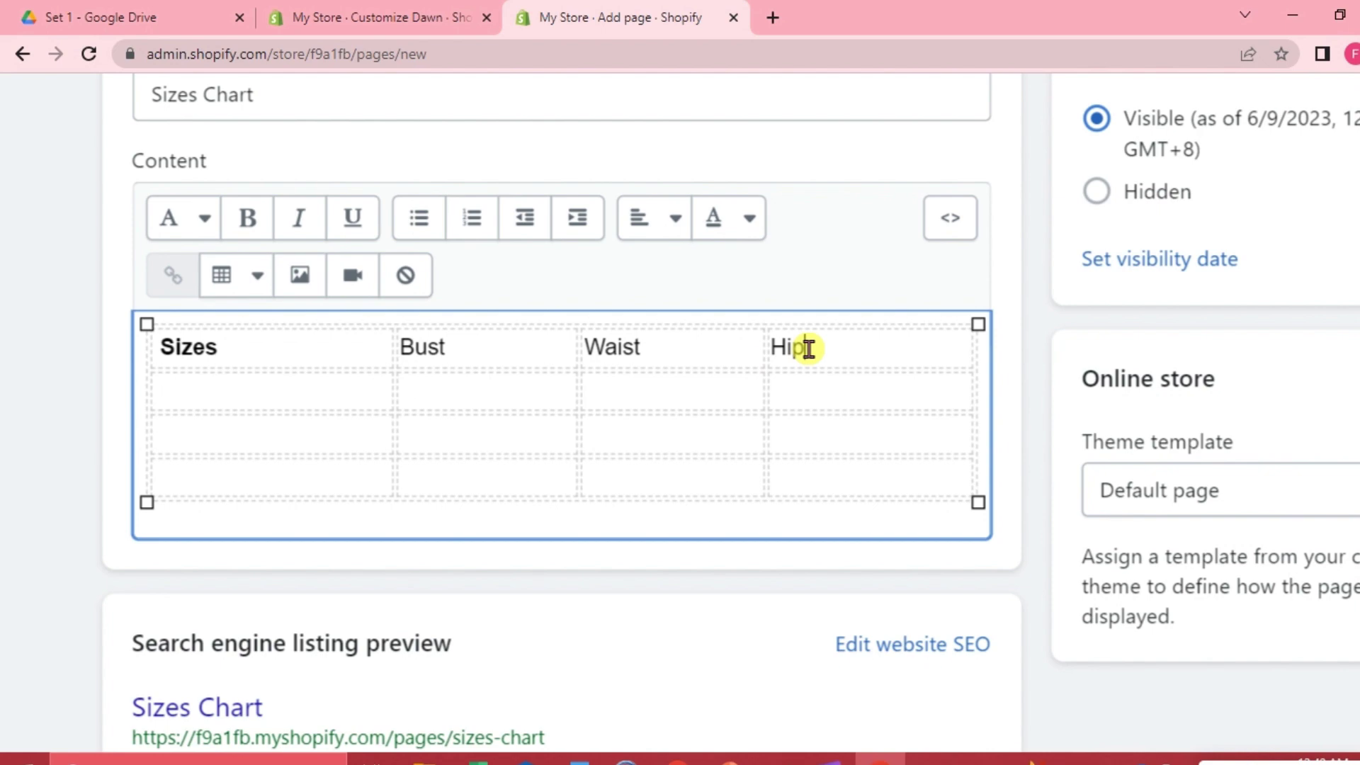
Enter the row labels "Small", "Medium" and "Large" in the Sizes column.
click(198, 403)
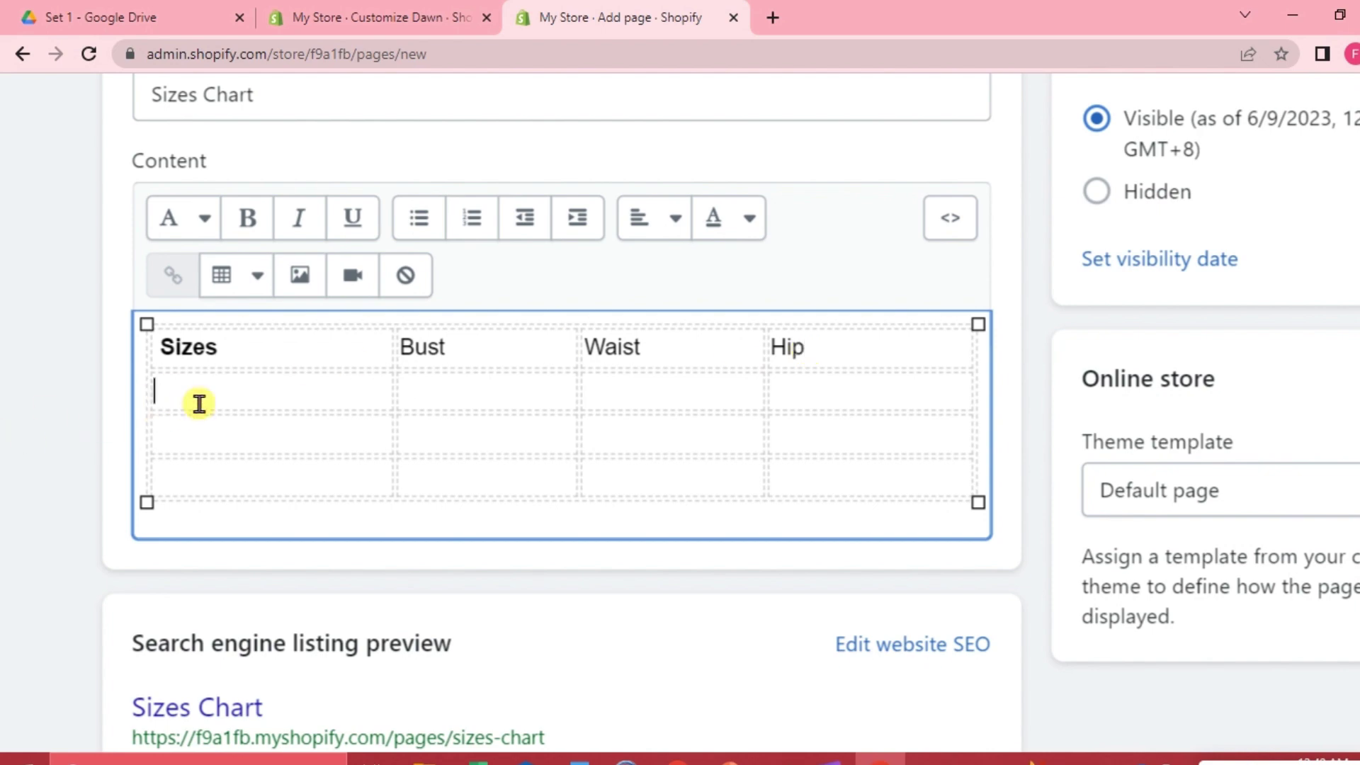
click(186, 428)
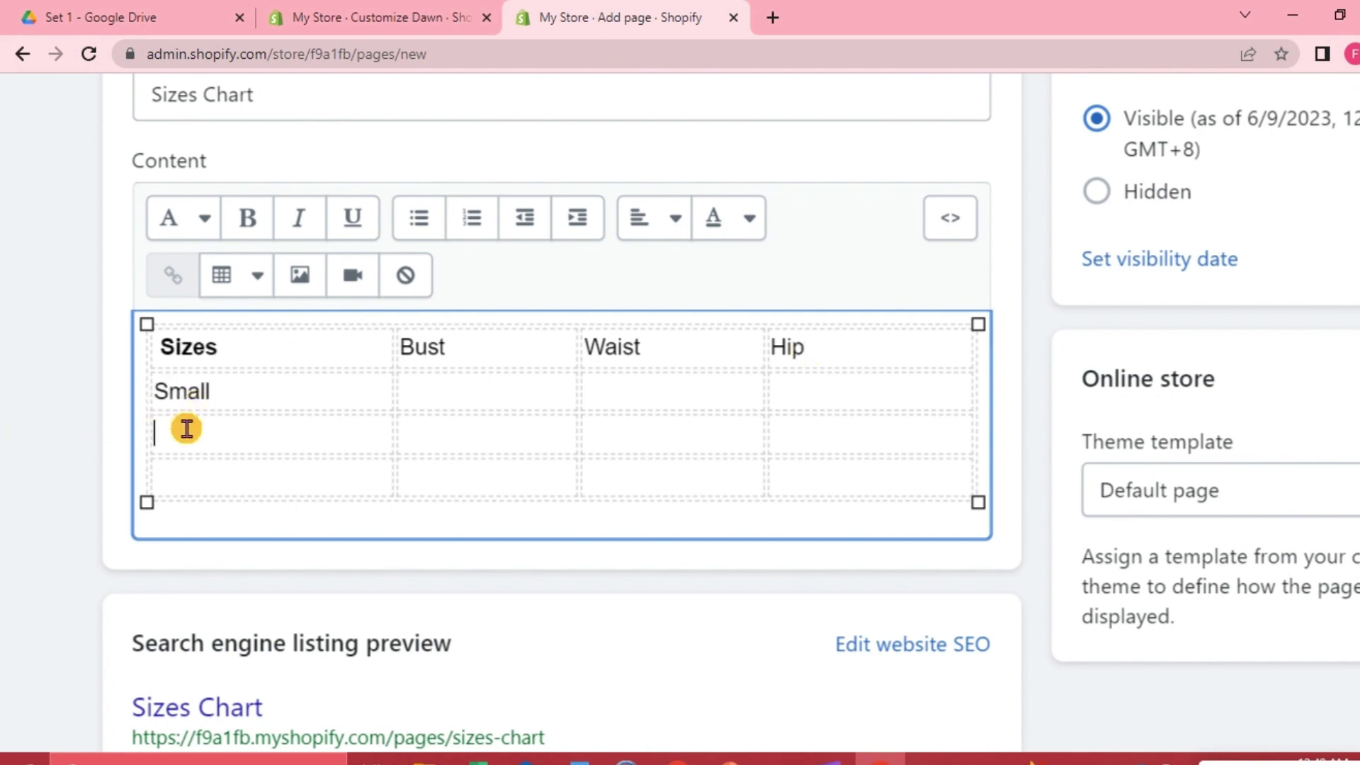
text(Medium)
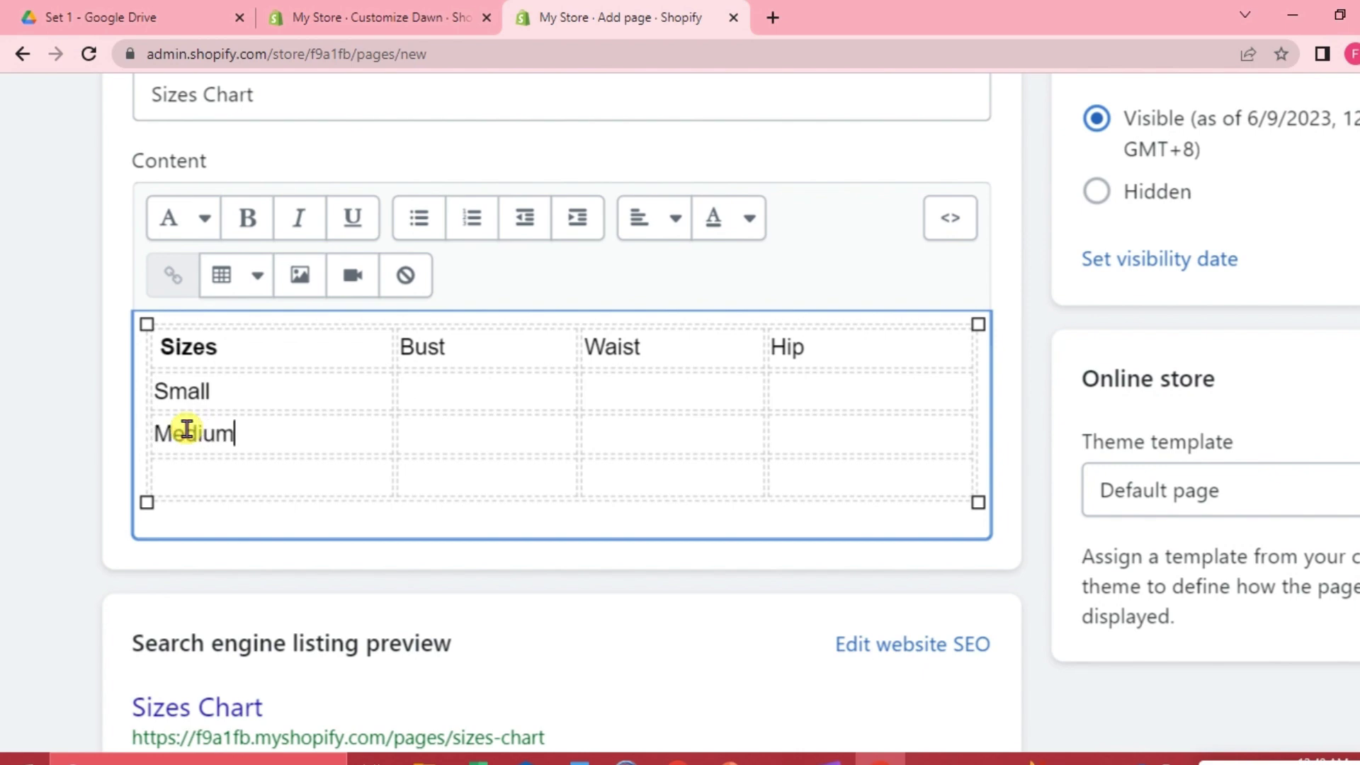
click(186, 485)
text(Large)
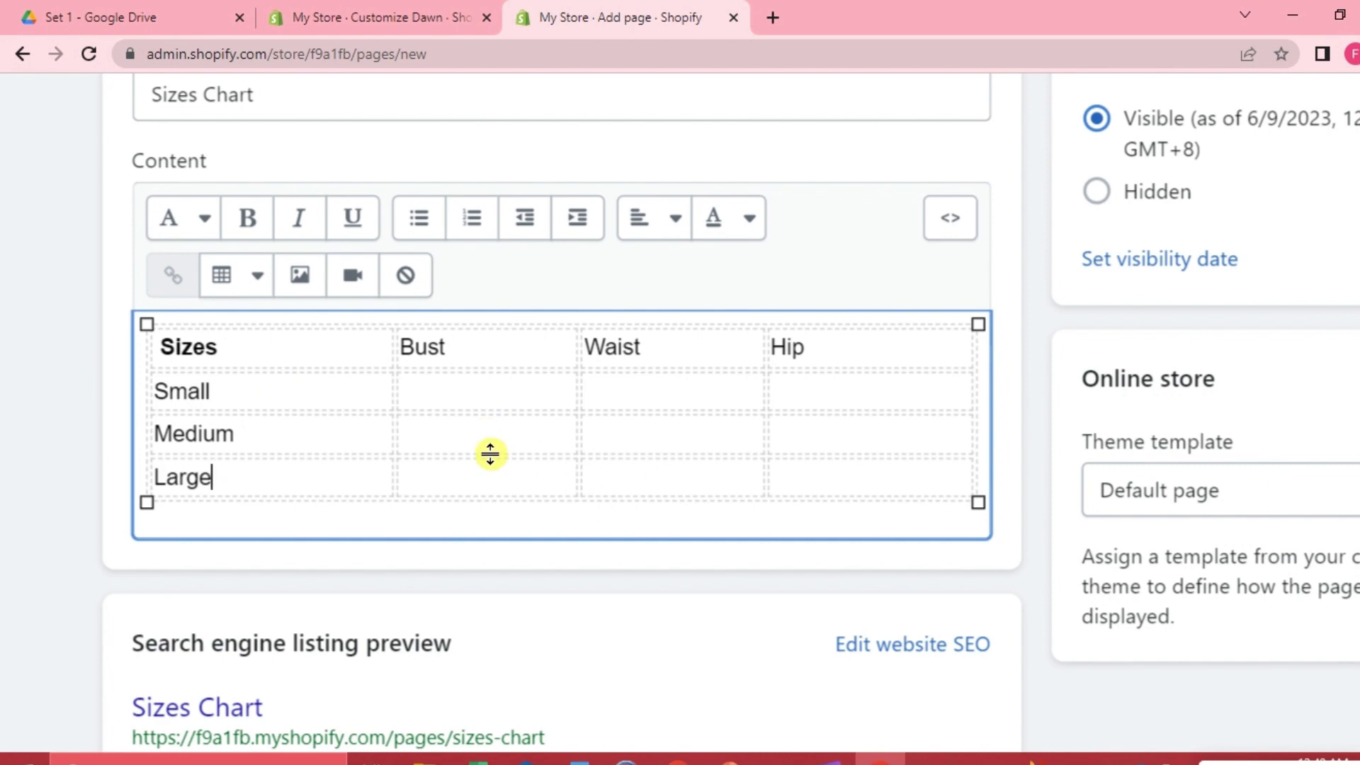
Fill in the Small row with Bust 35'-35.5', Waist 27'-27.5' and Hip 37.5'-38'.
click(447, 399)
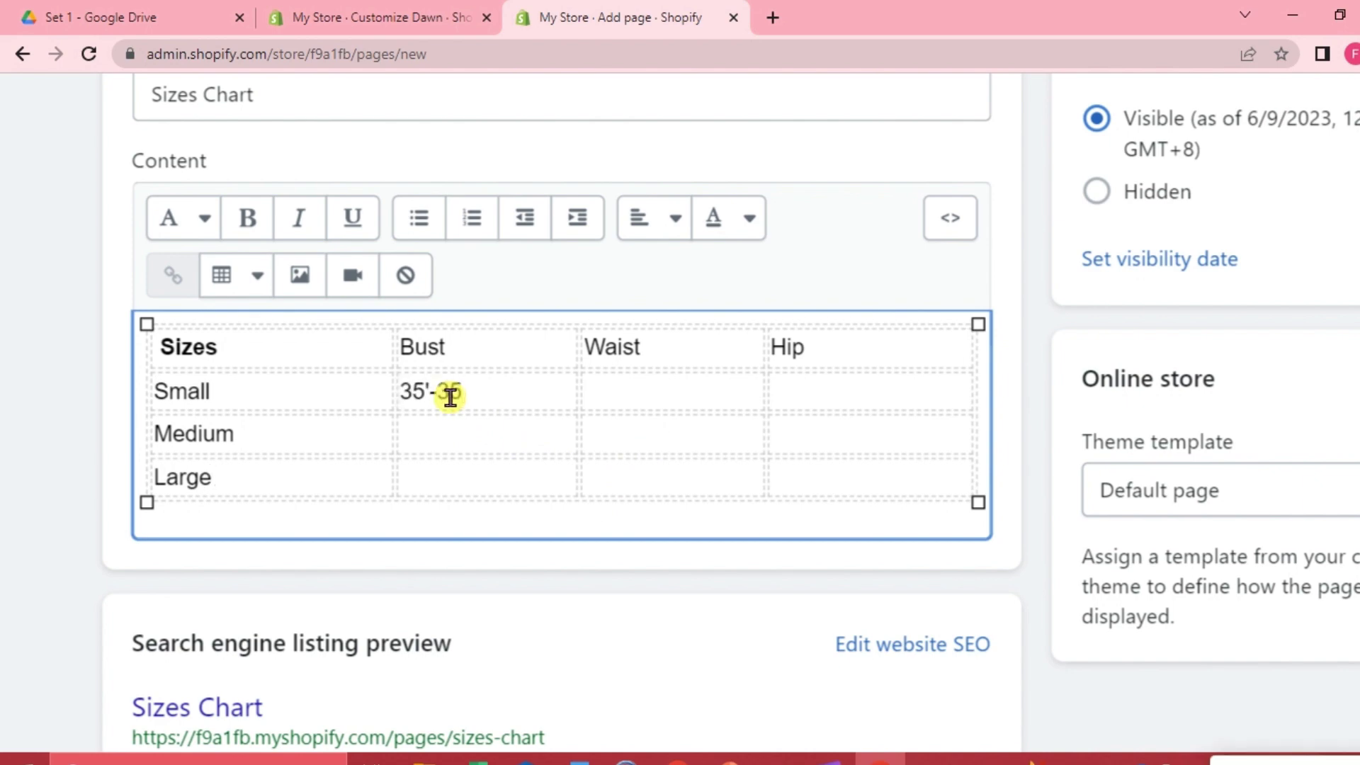
text(35'-35.5')
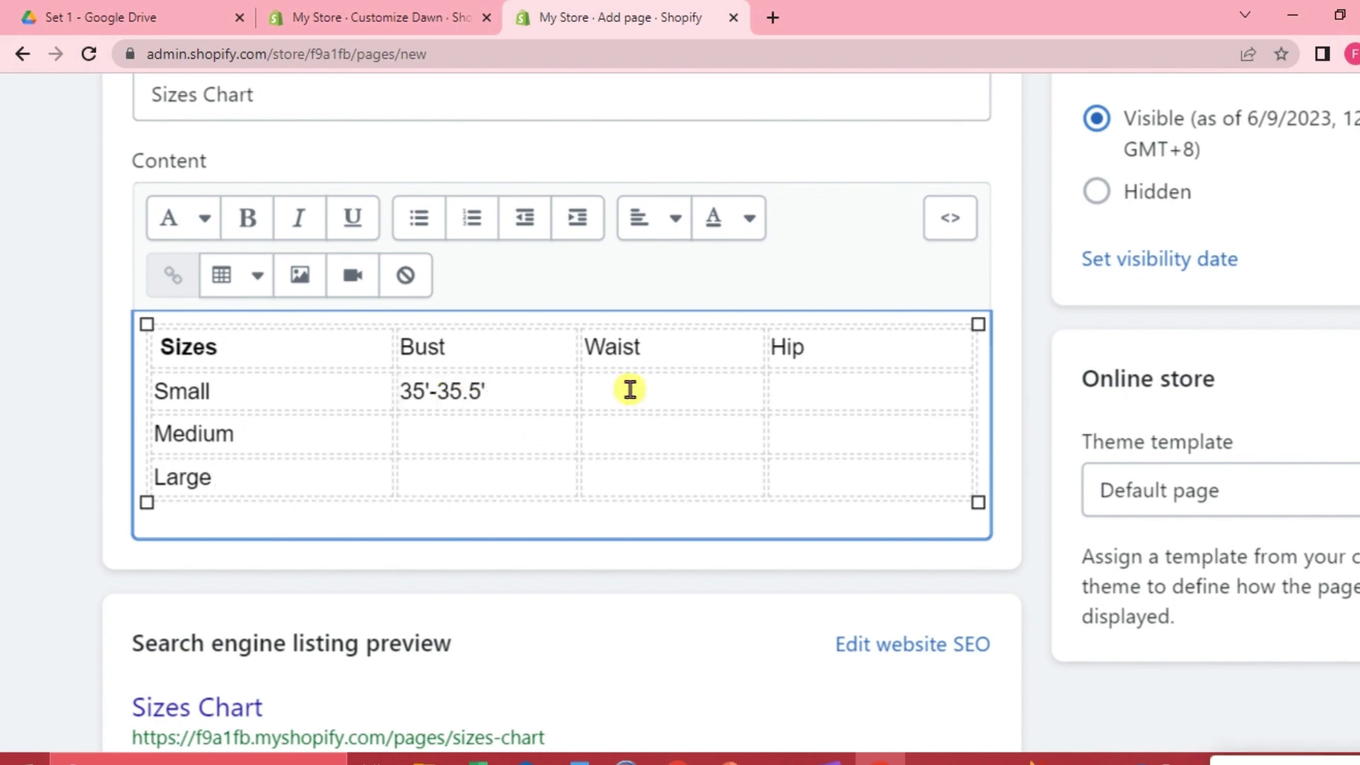
click(630, 390)
text(27'-27.5')
click(814, 387)
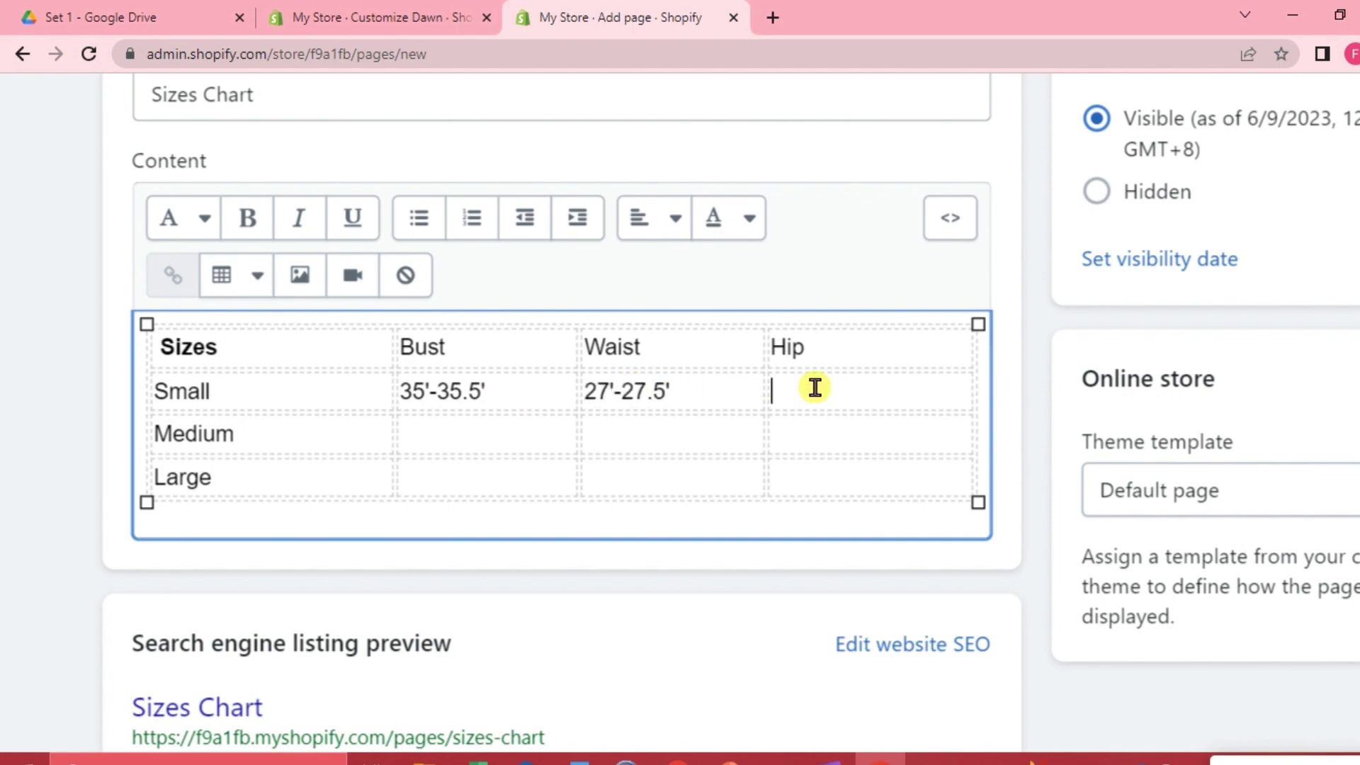
text(37.5'-38')
Fill in the Medium row with Bust 37.5'-38', Waist 29.5'-30' and Hip 40'-40.5'.
click(431, 444)
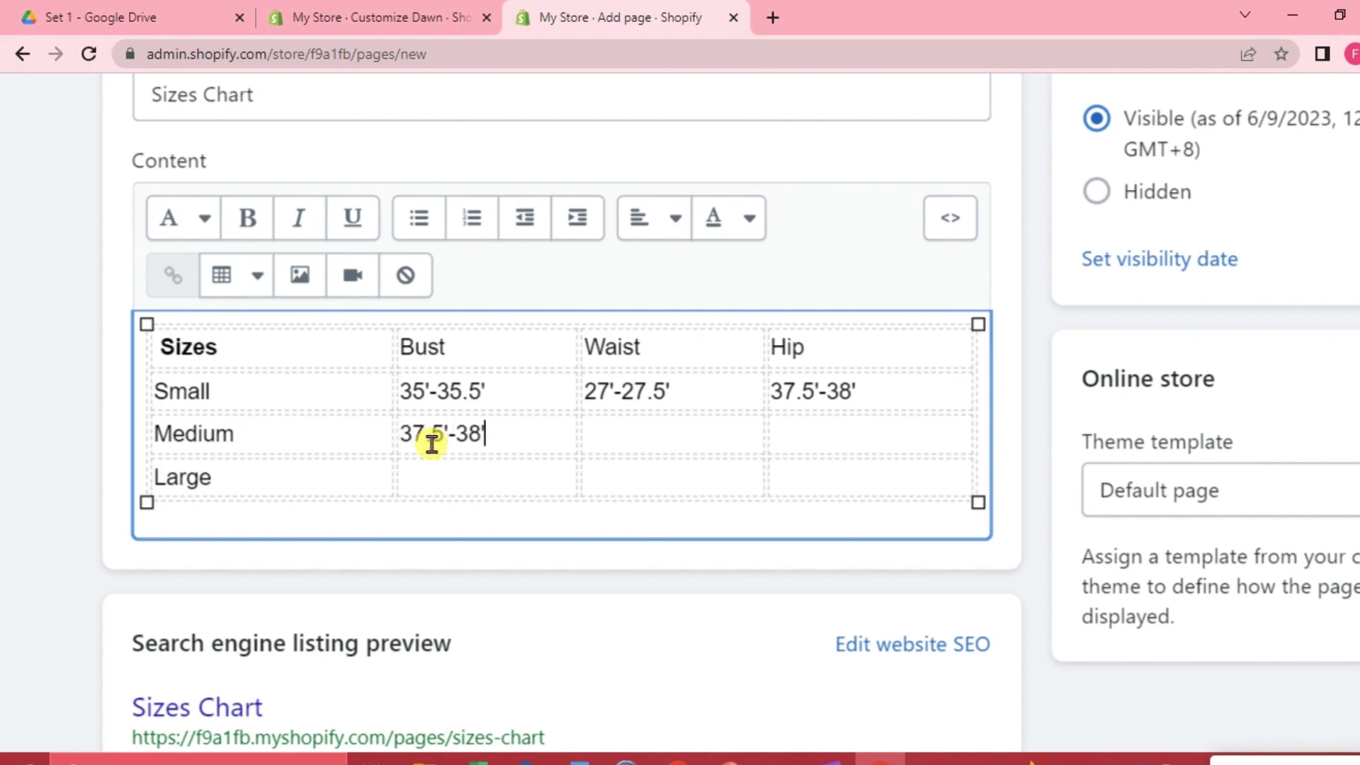
click(624, 431)
text(29.5'-3)
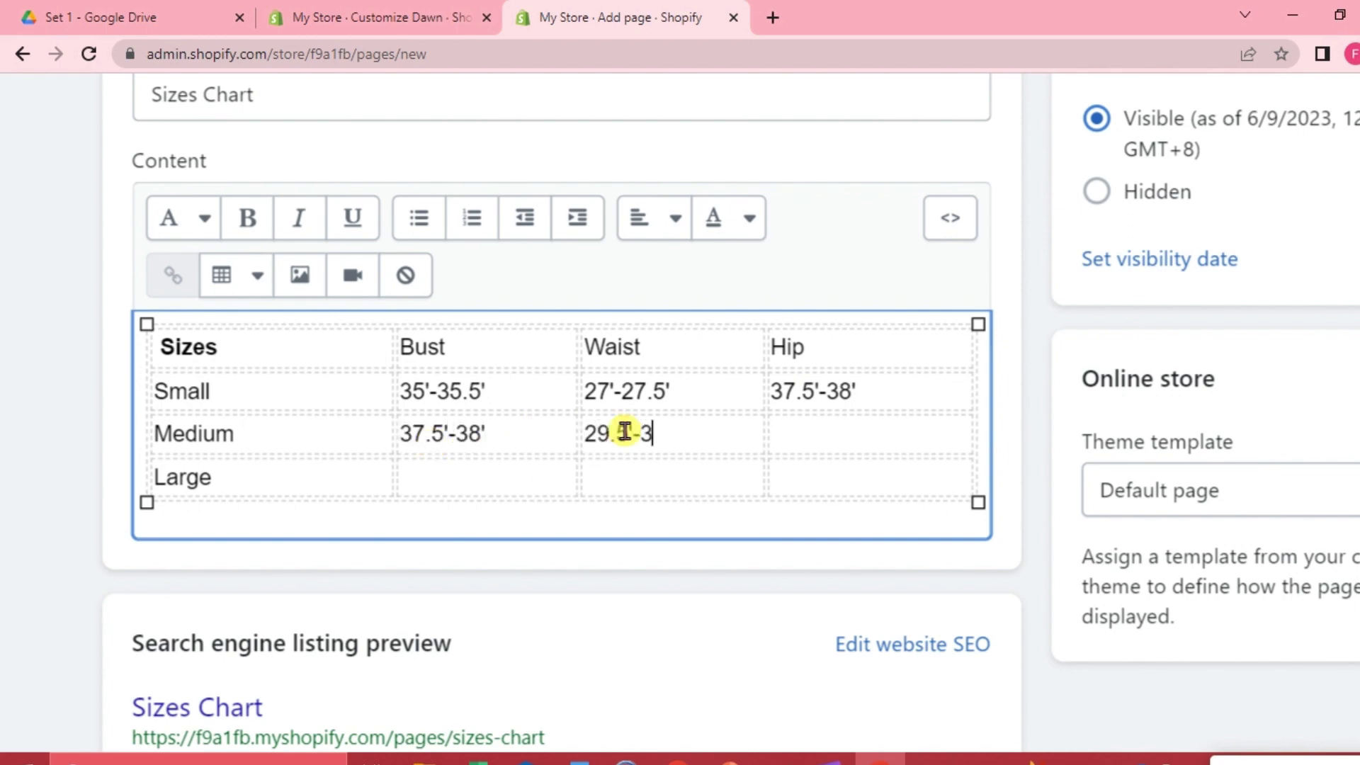
text(0')
click(821, 435)
text(2)
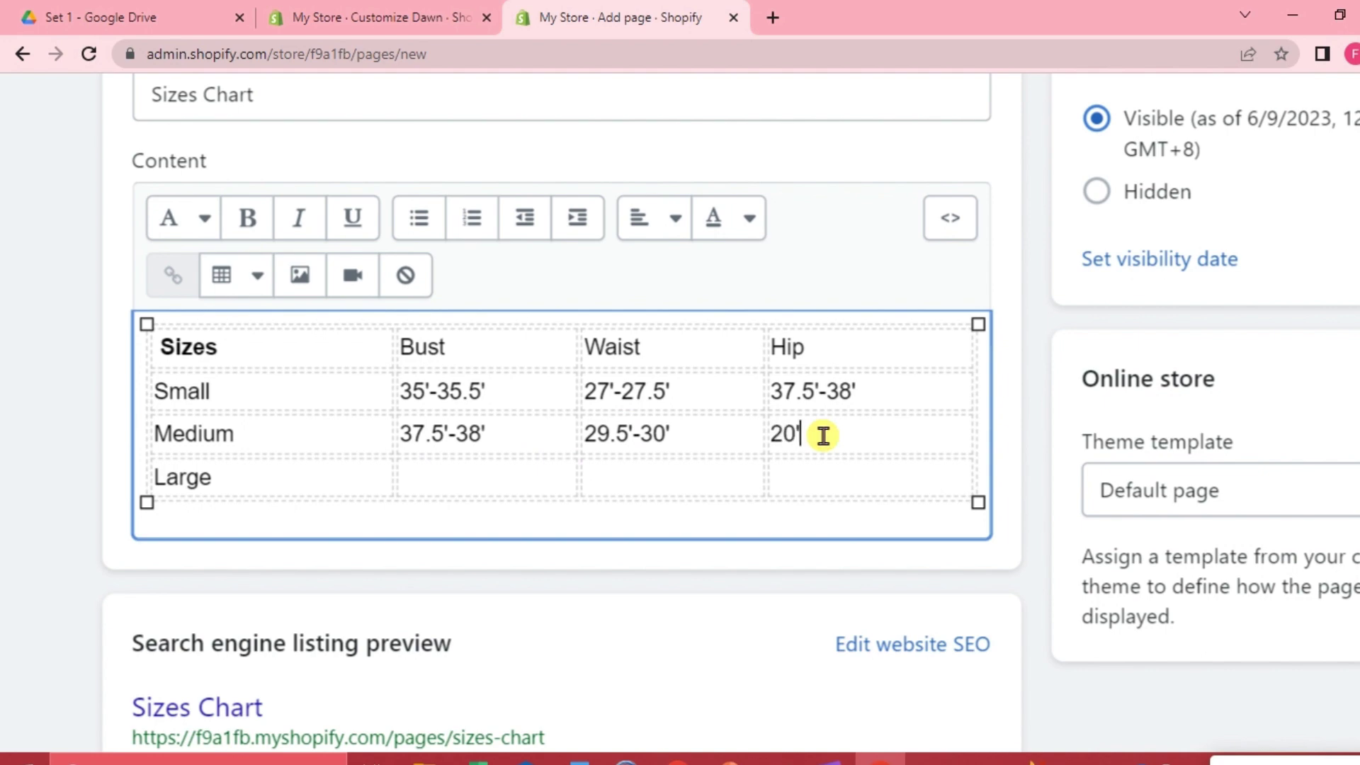
text(0'-40.5')
click(783, 432)
key(BackSpace)
text(4)
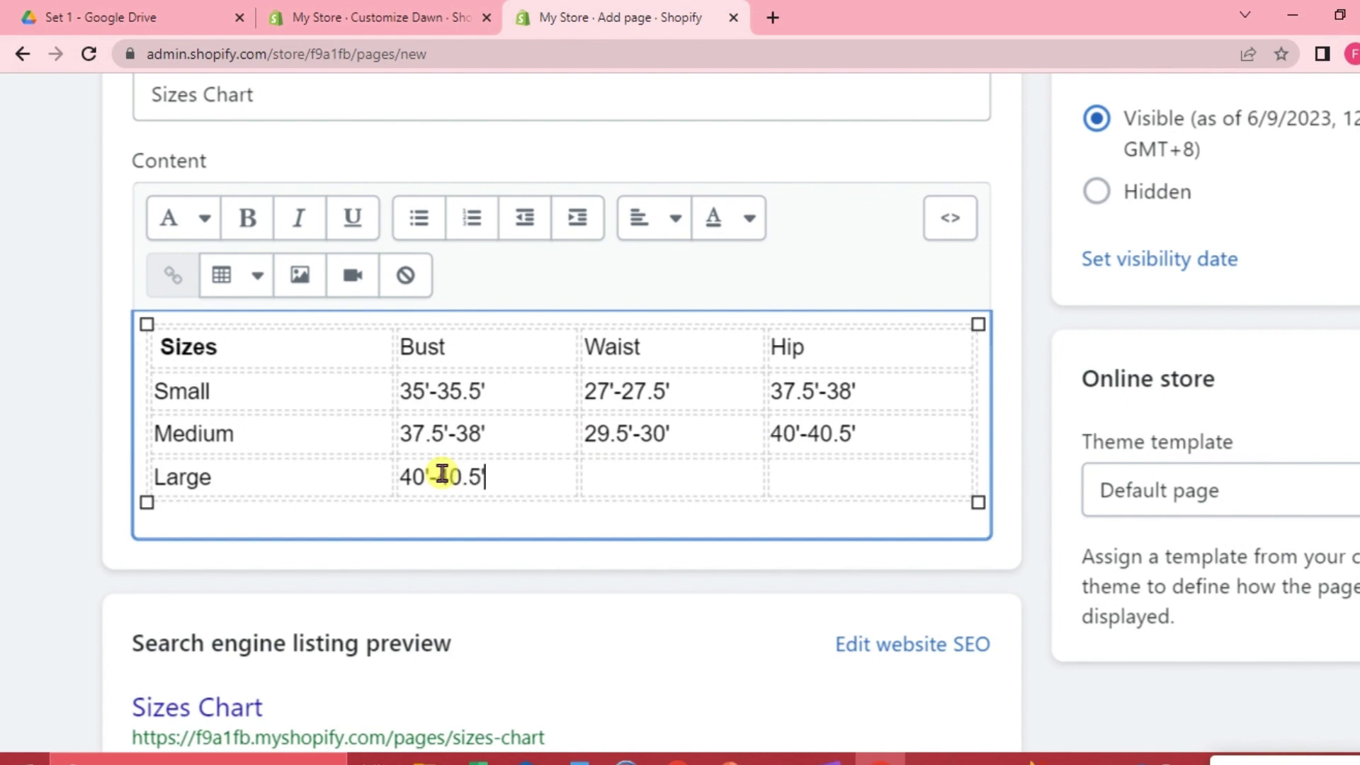
Fill in the Large row with Bust 40'-40.5', Waist 32'-32.5' and Hip 42.5'-43'.
click(640, 473)
text(32'-3)
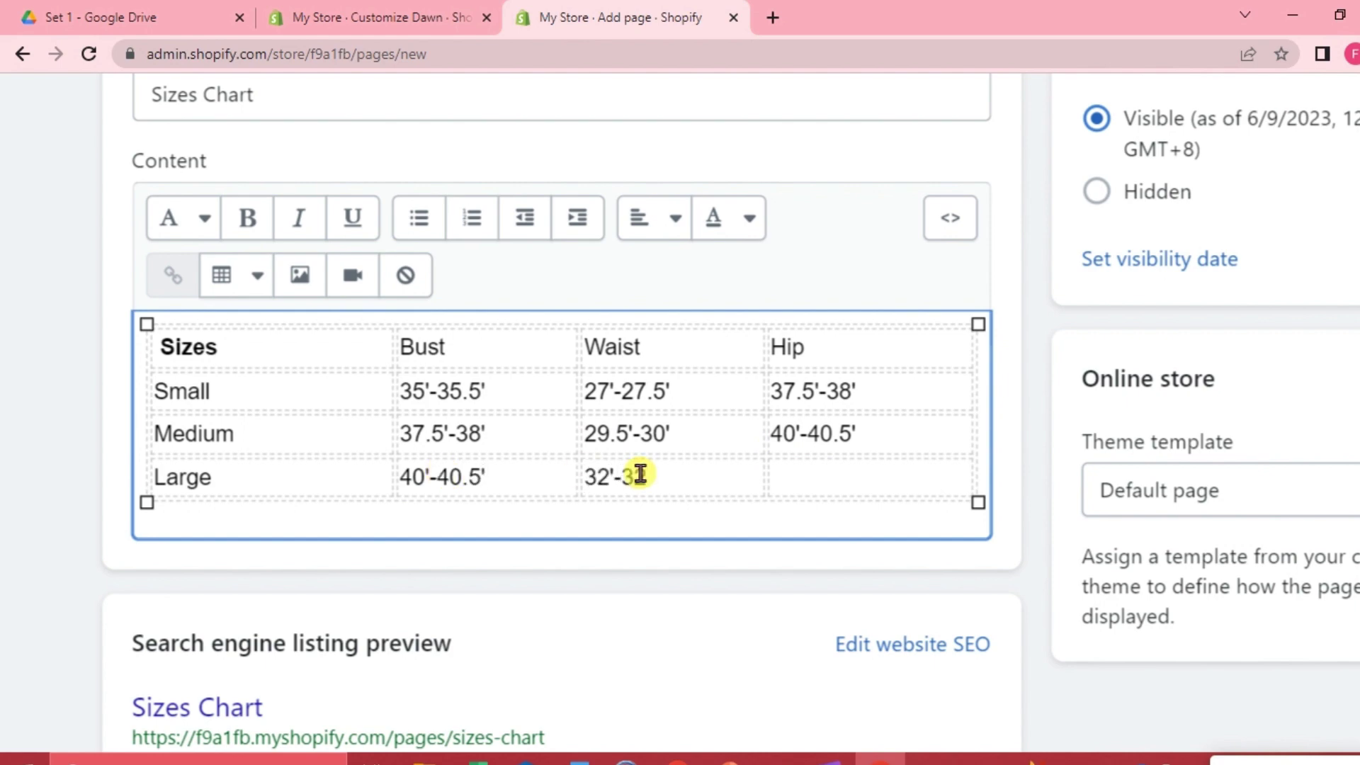
text(2.5')
click(844, 472)
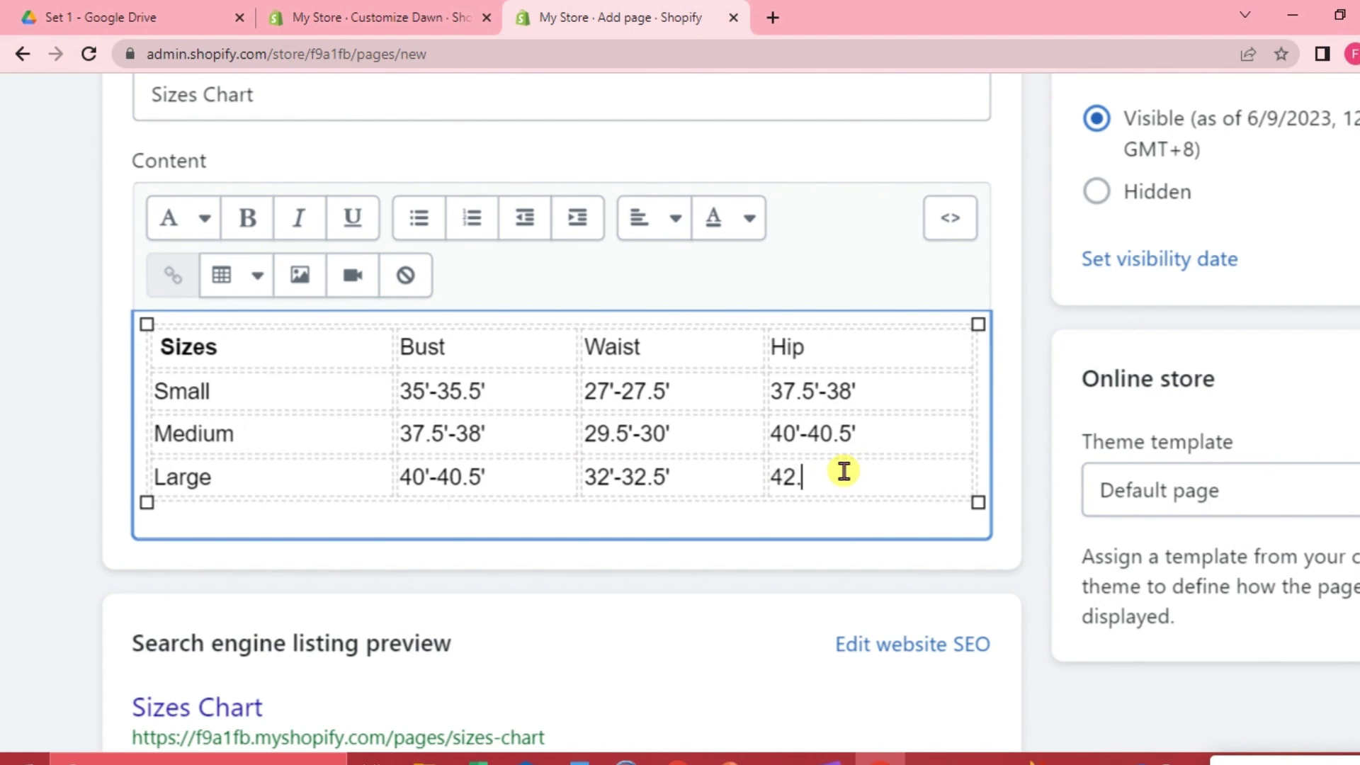
text(42.5'-43')
click(711, 554)
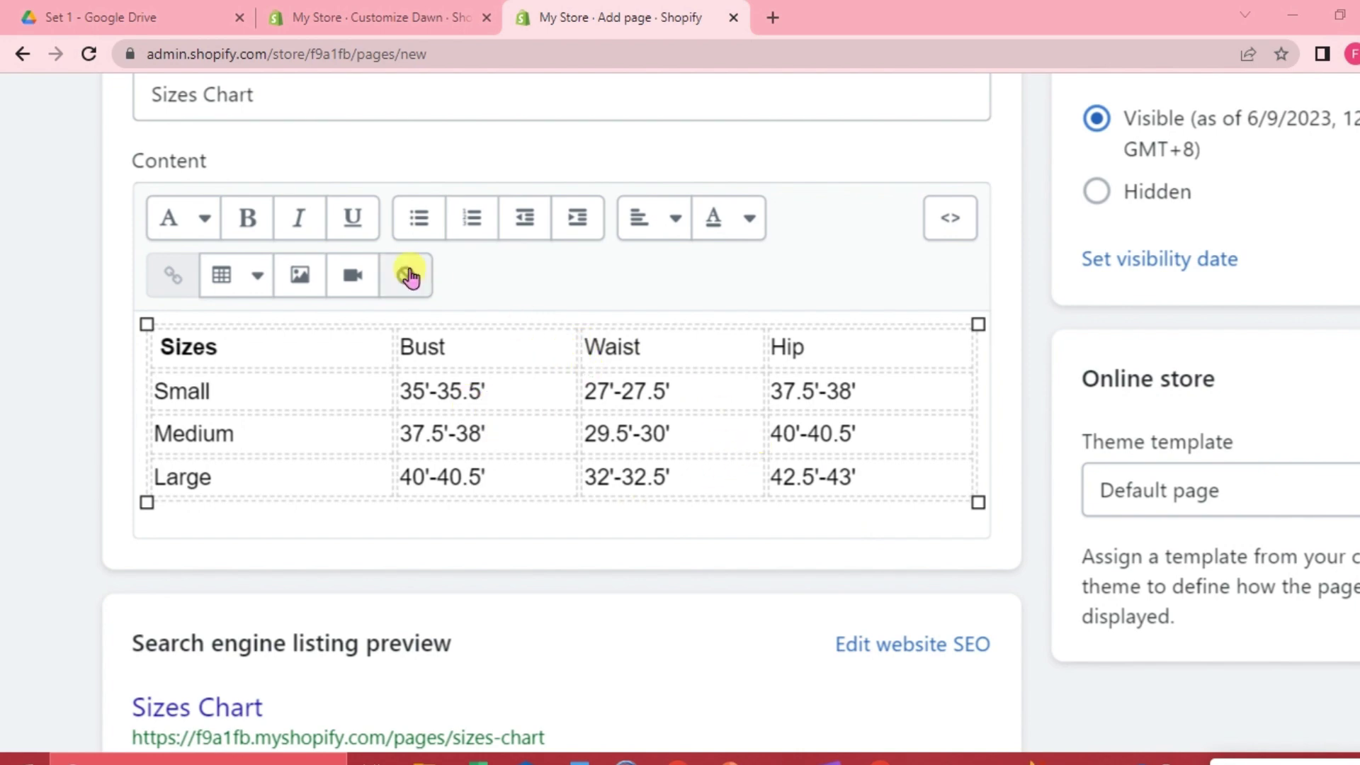
Make the Bust, Waist and Hip headers bold and save the Sizes Chart page.
click(456, 342)
drag(455, 342, 398, 344)
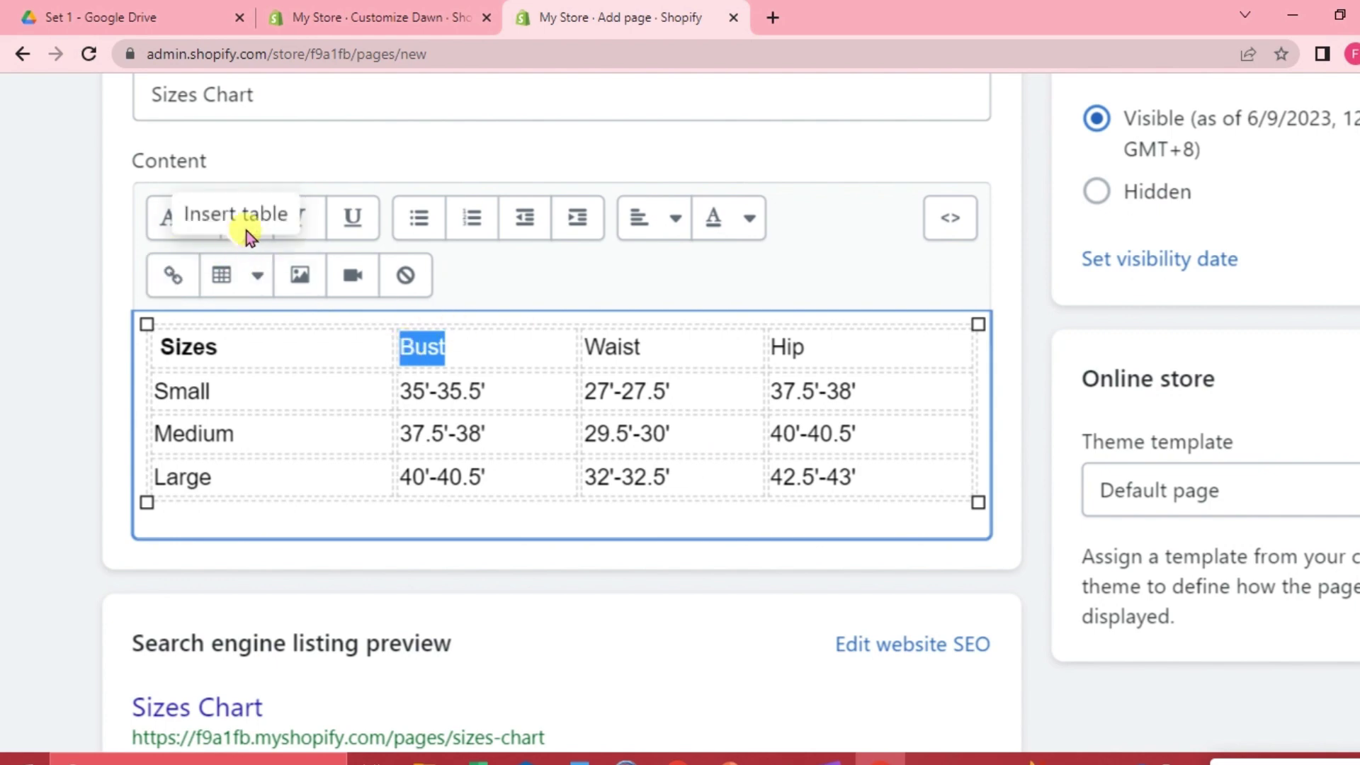
click(485, 353)
click(465, 350)
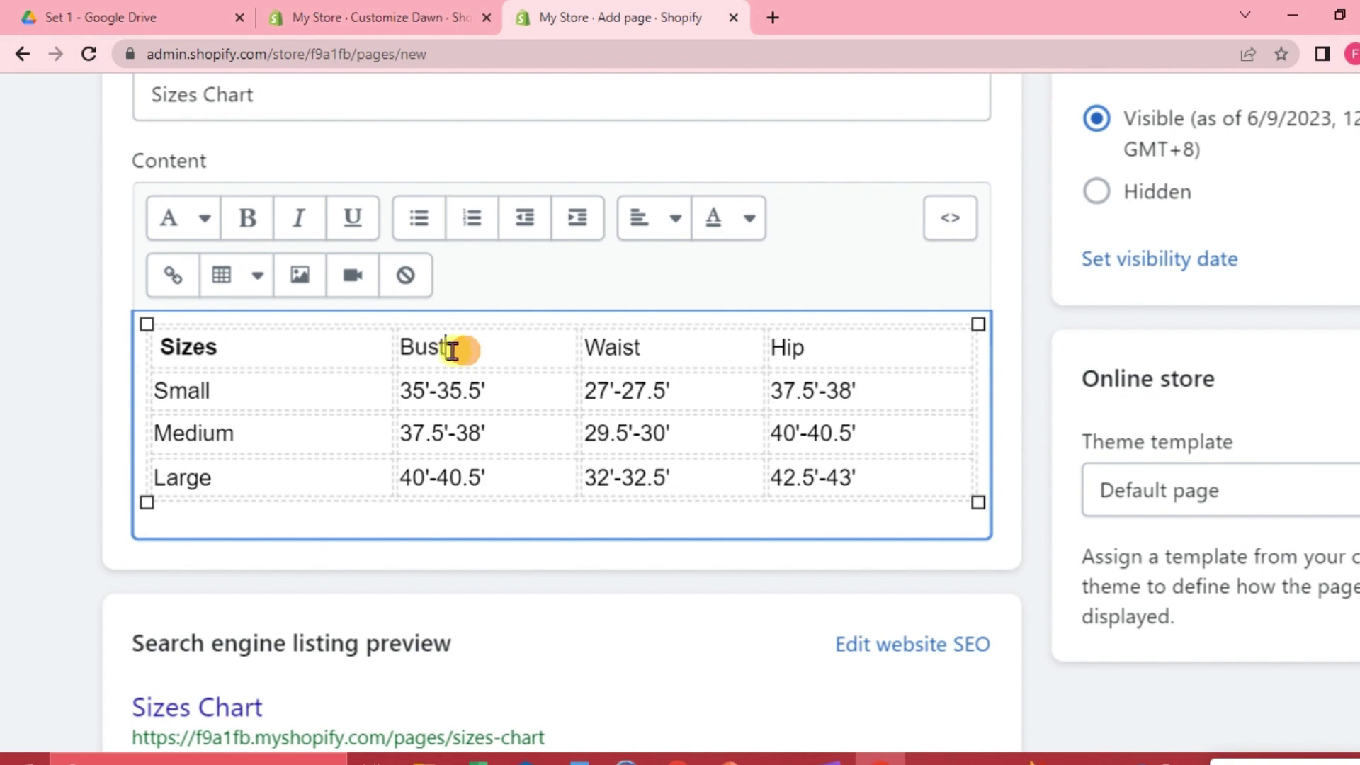
drag(426, 348, 765, 347)
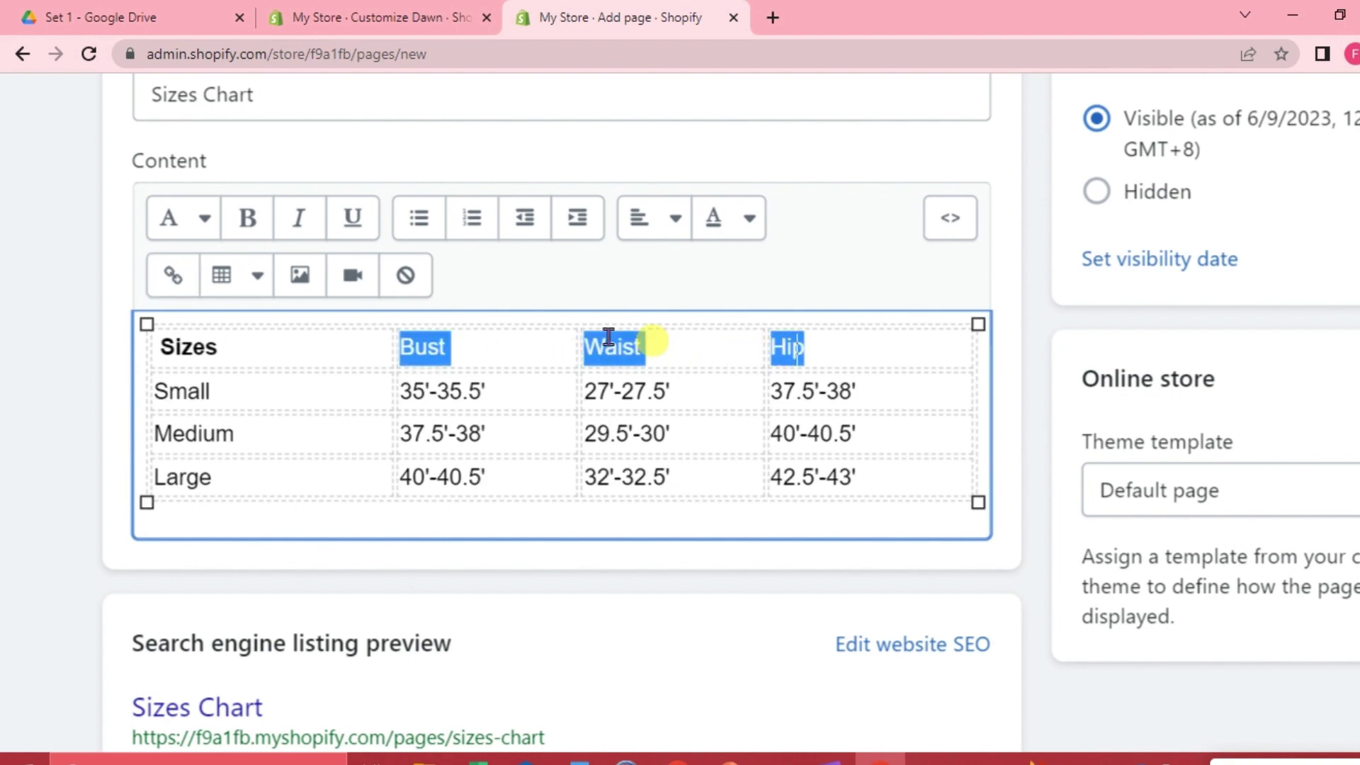
click(251, 231)
click(620, 476)
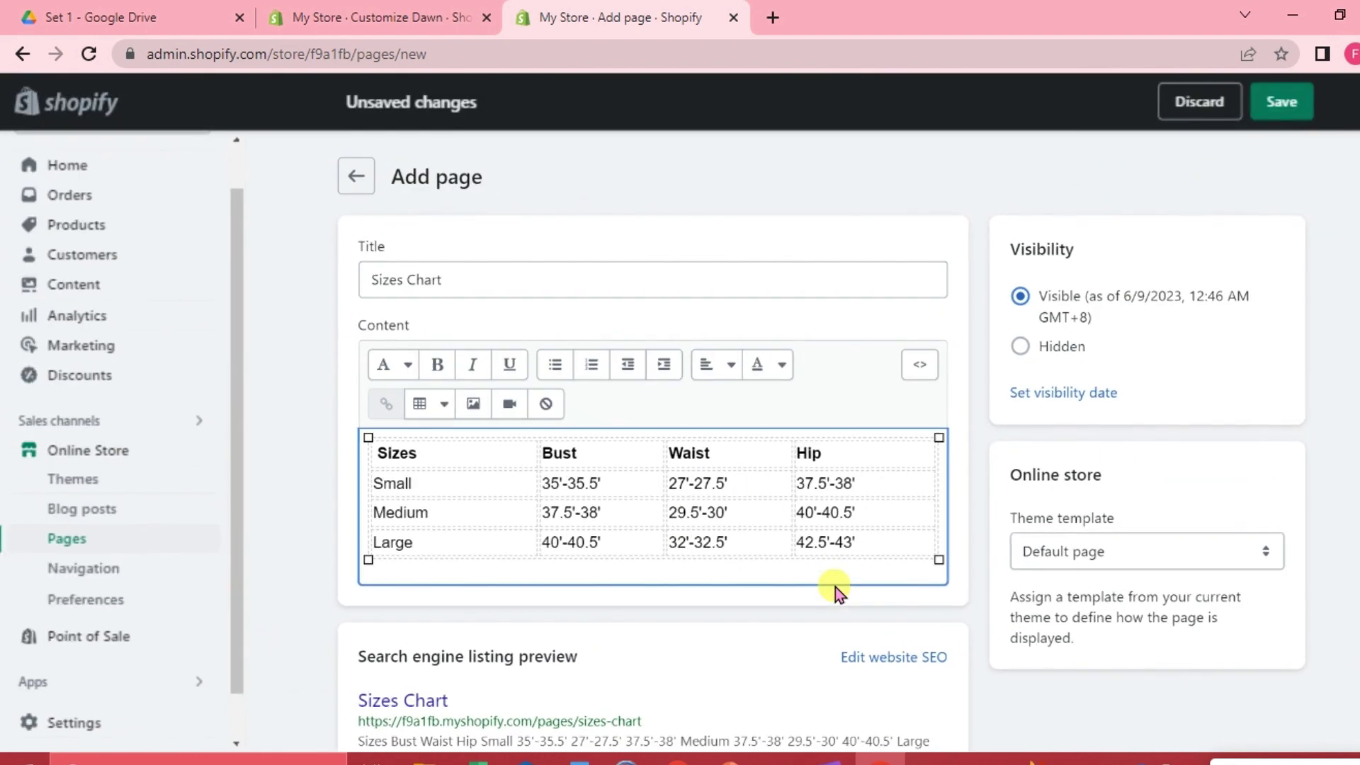
scroll(1049, 615, down, 2)
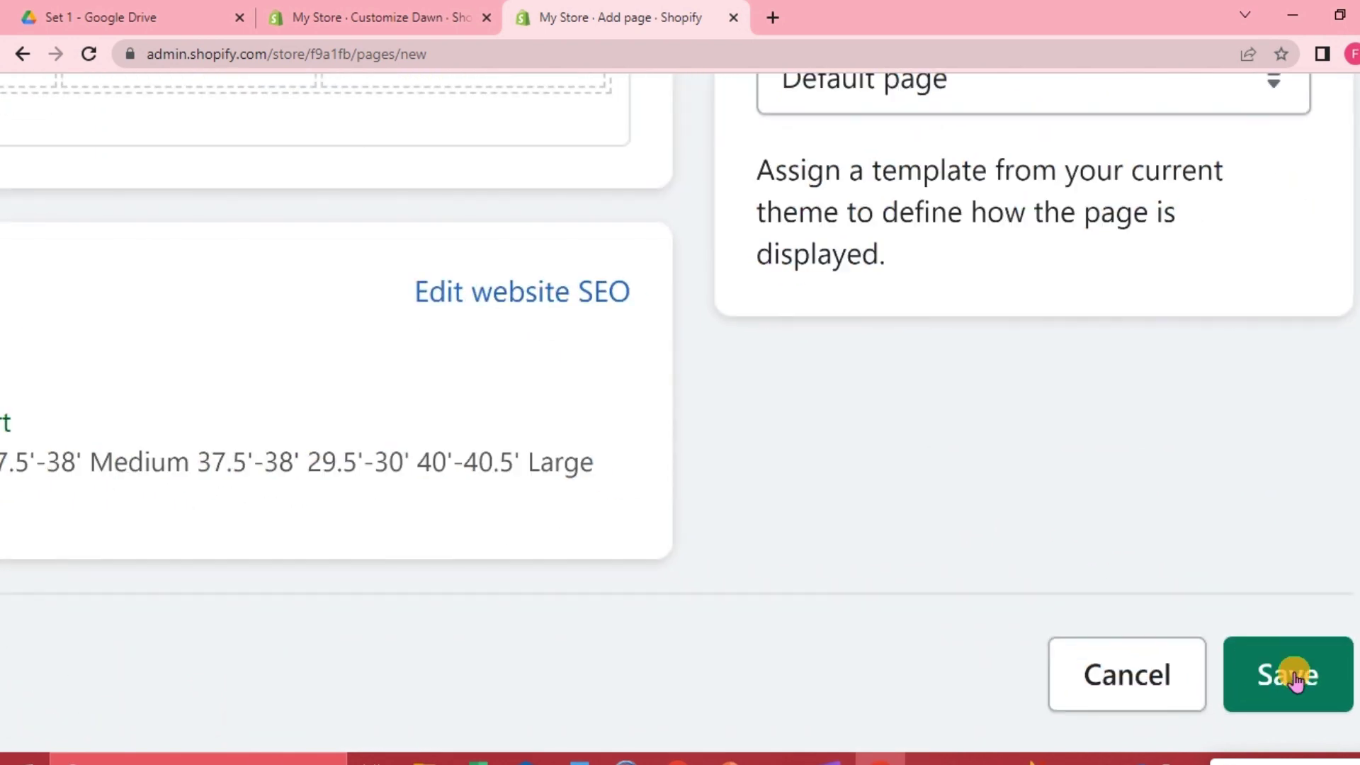
click(1275, 713)
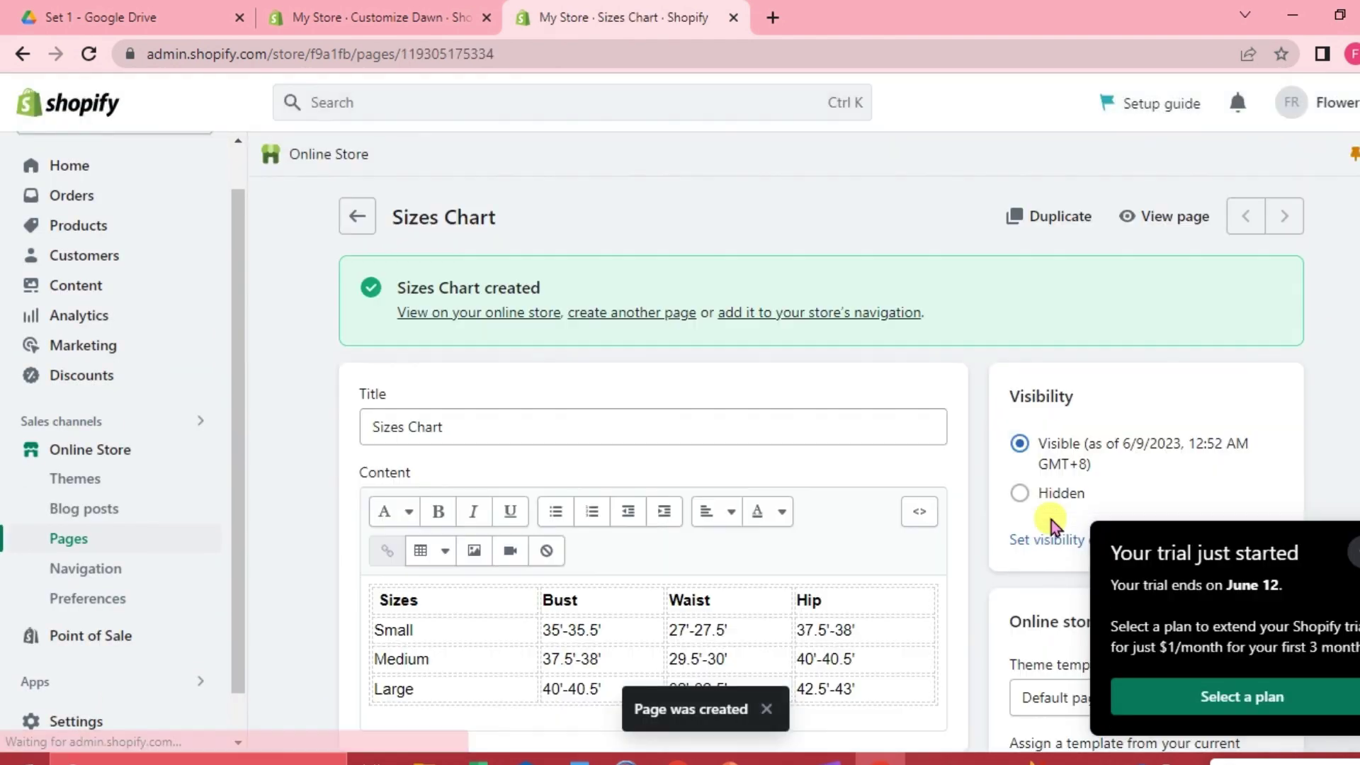
Return to the Dawn theme editor's default product template and open the settings of the Sizes collapsible row.
scroll(708, 515, down, 3)
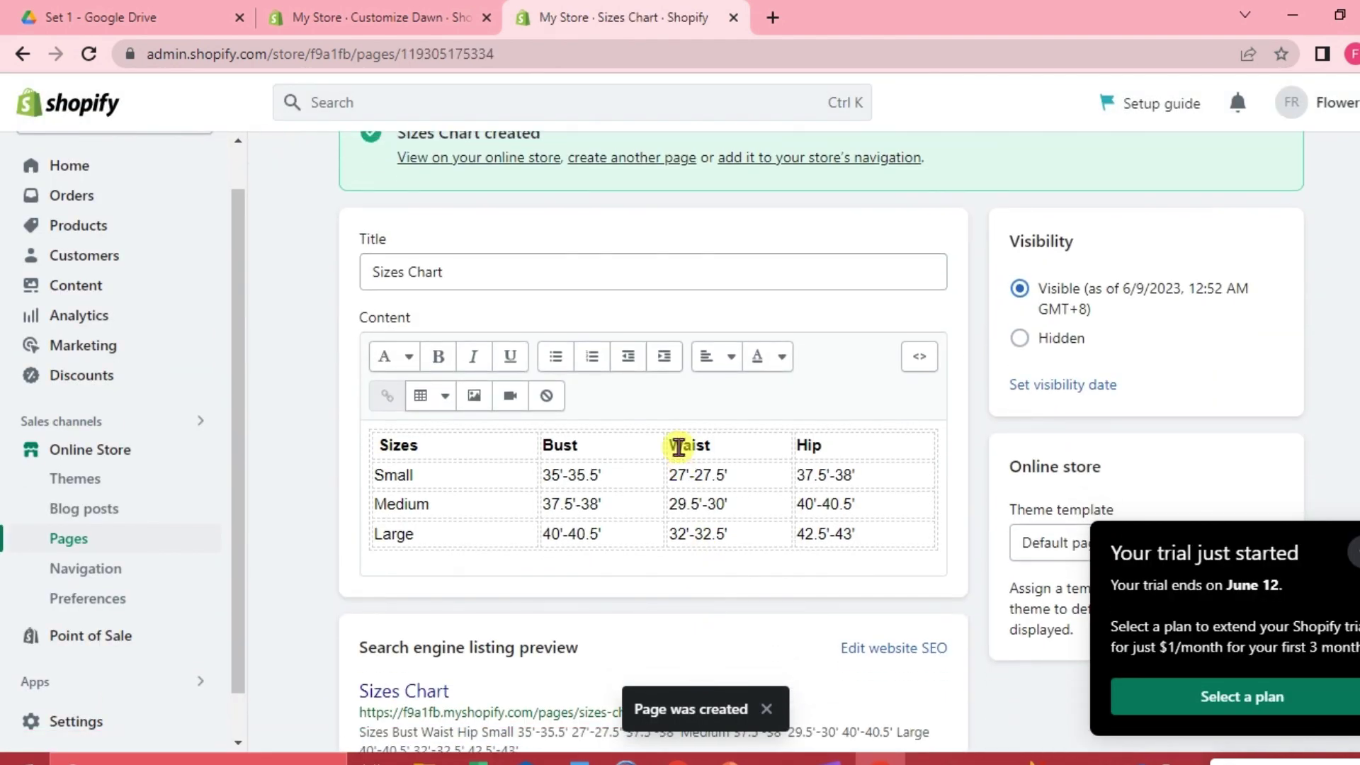
scroll(699, 539, up, 4)
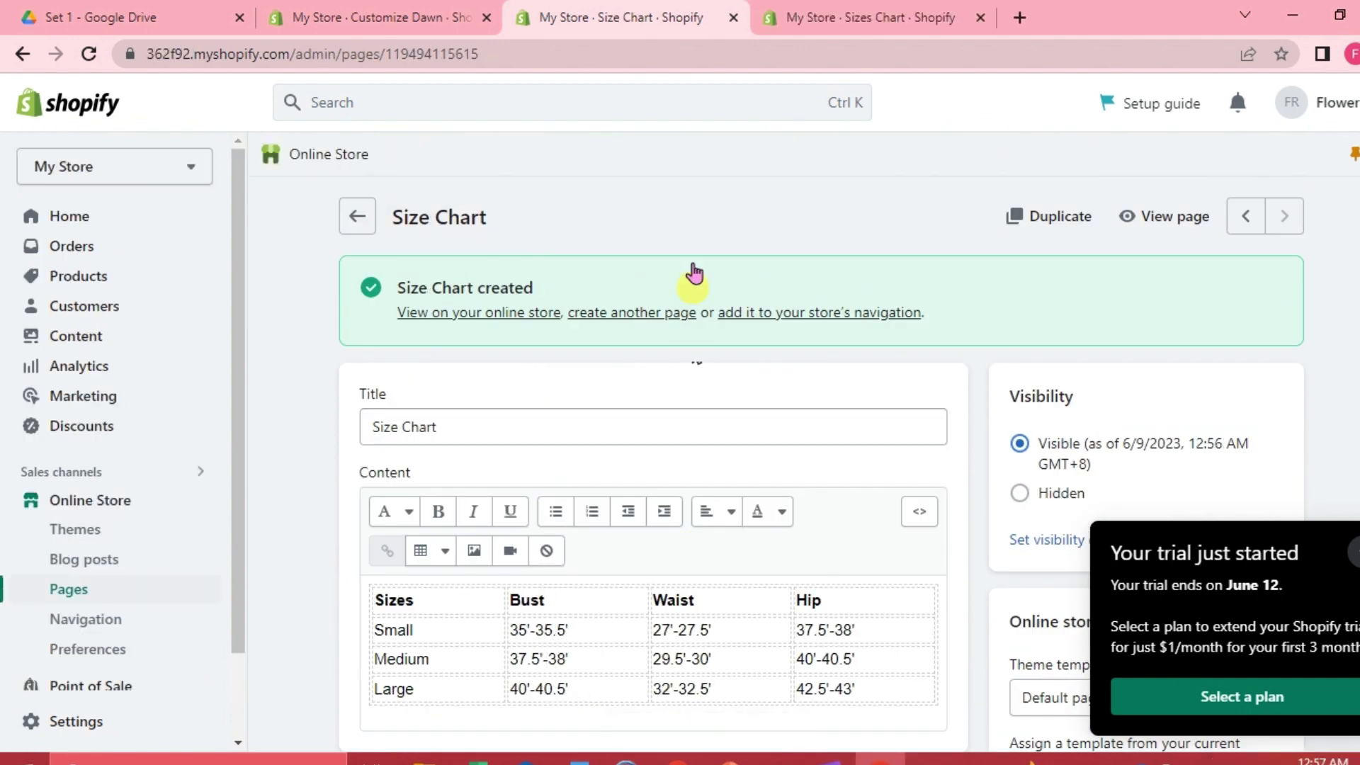
click(425, 15)
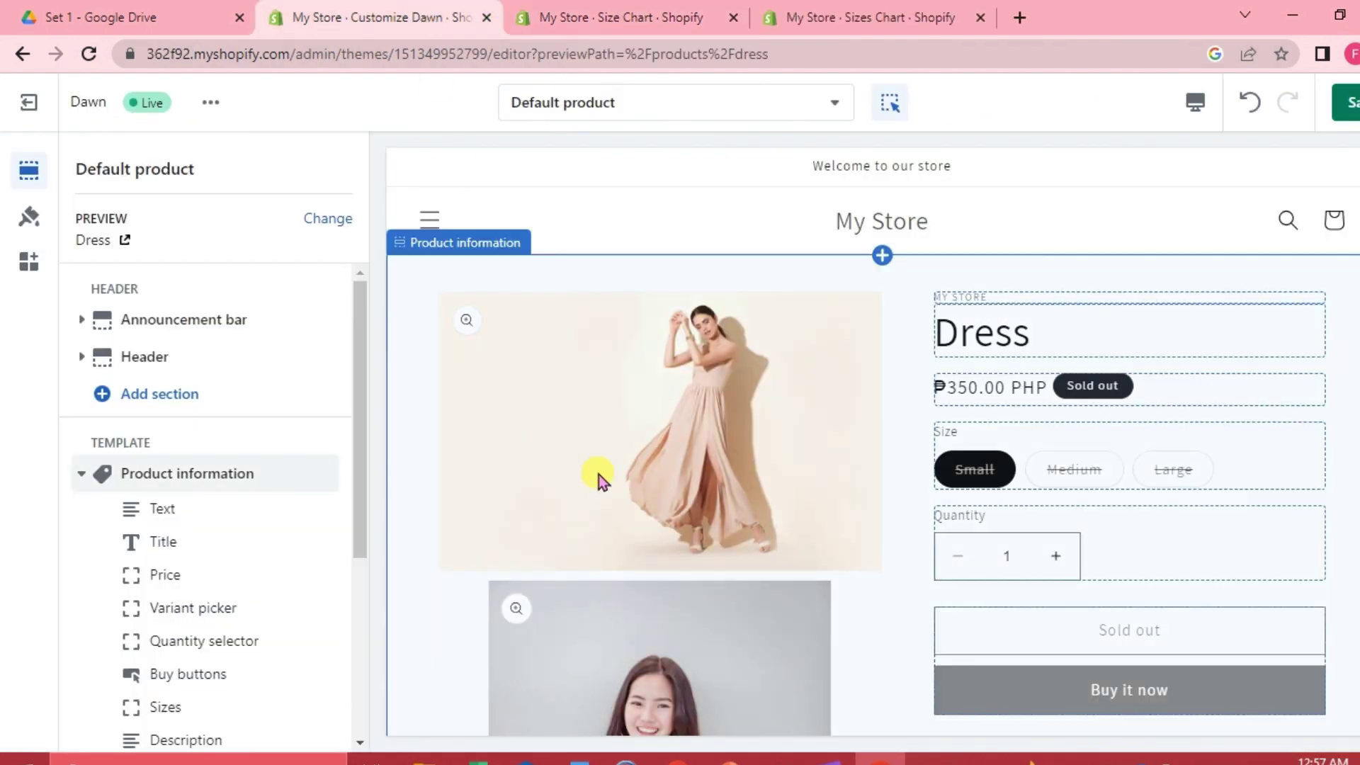
scroll(598, 475, down, 2)
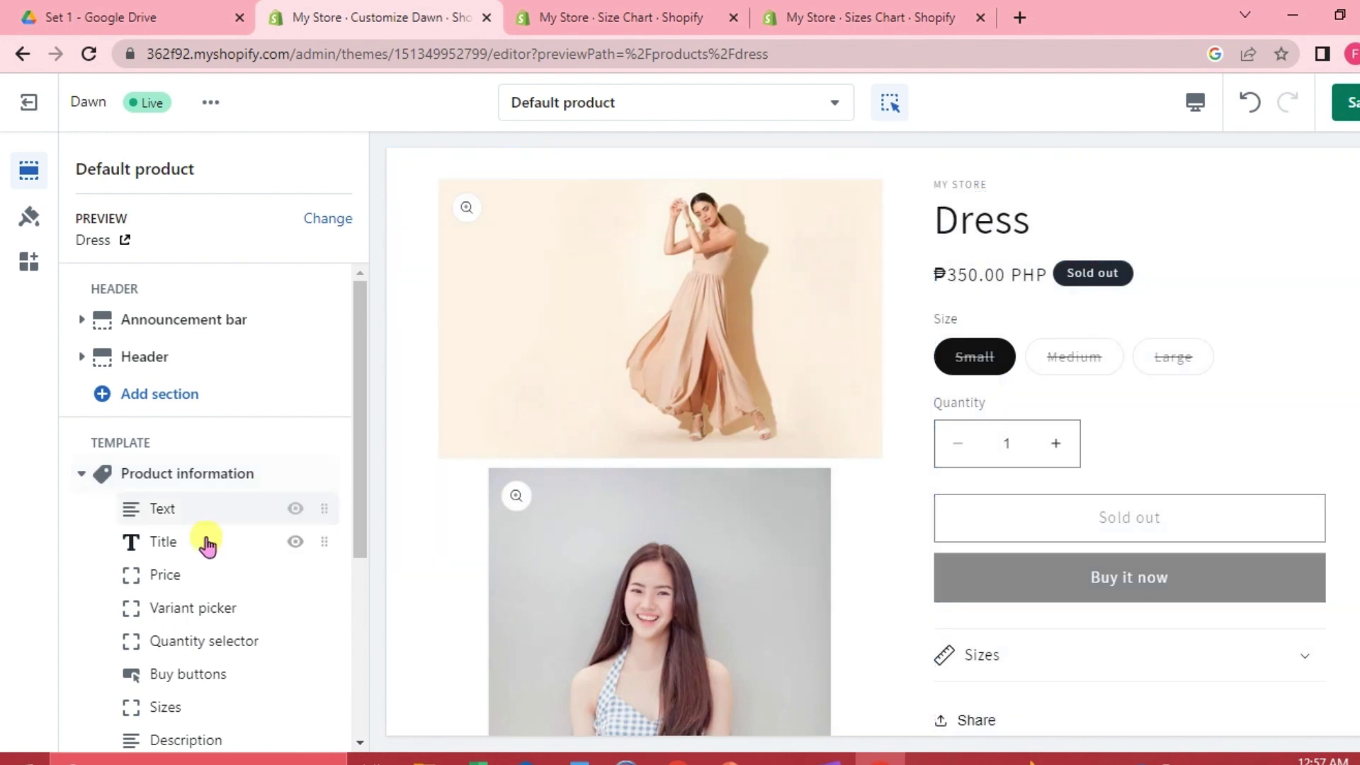
scroll(205, 539, down, 4)
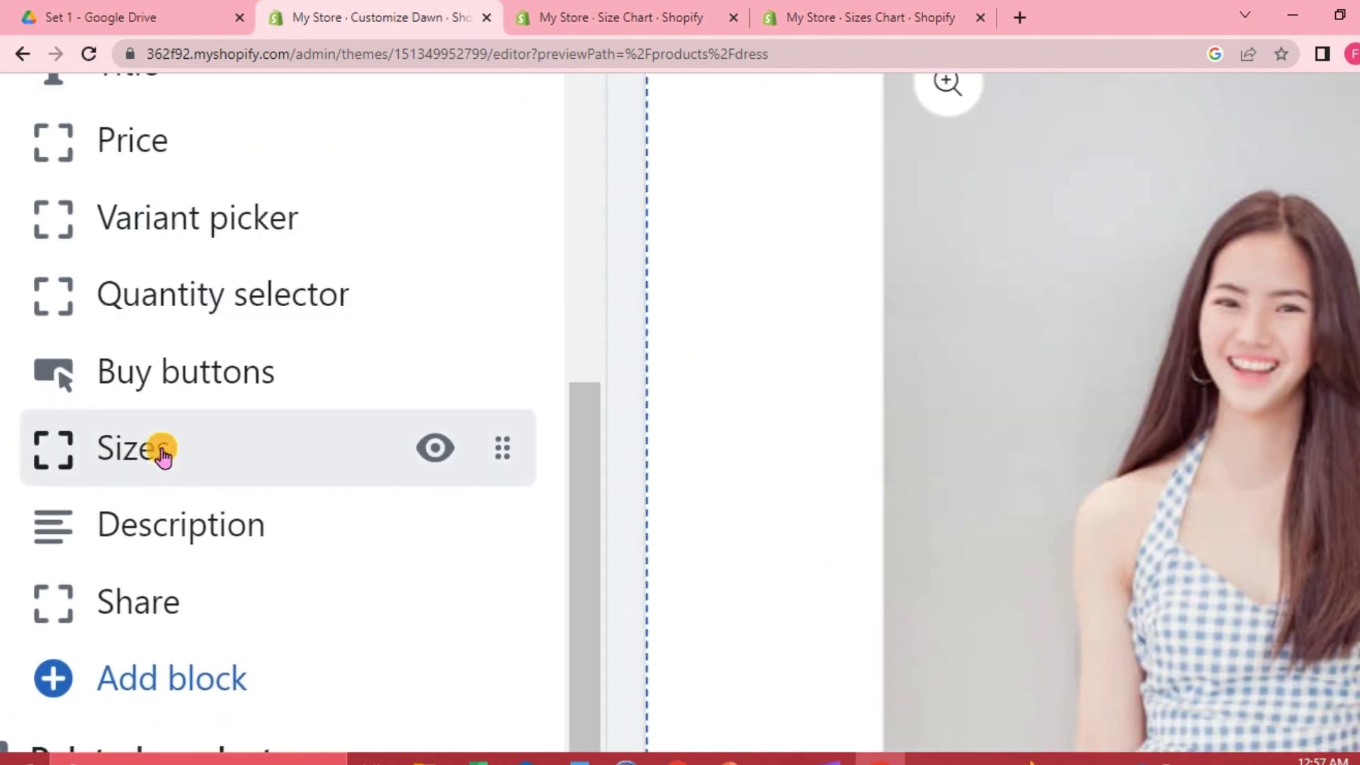
click(163, 453)
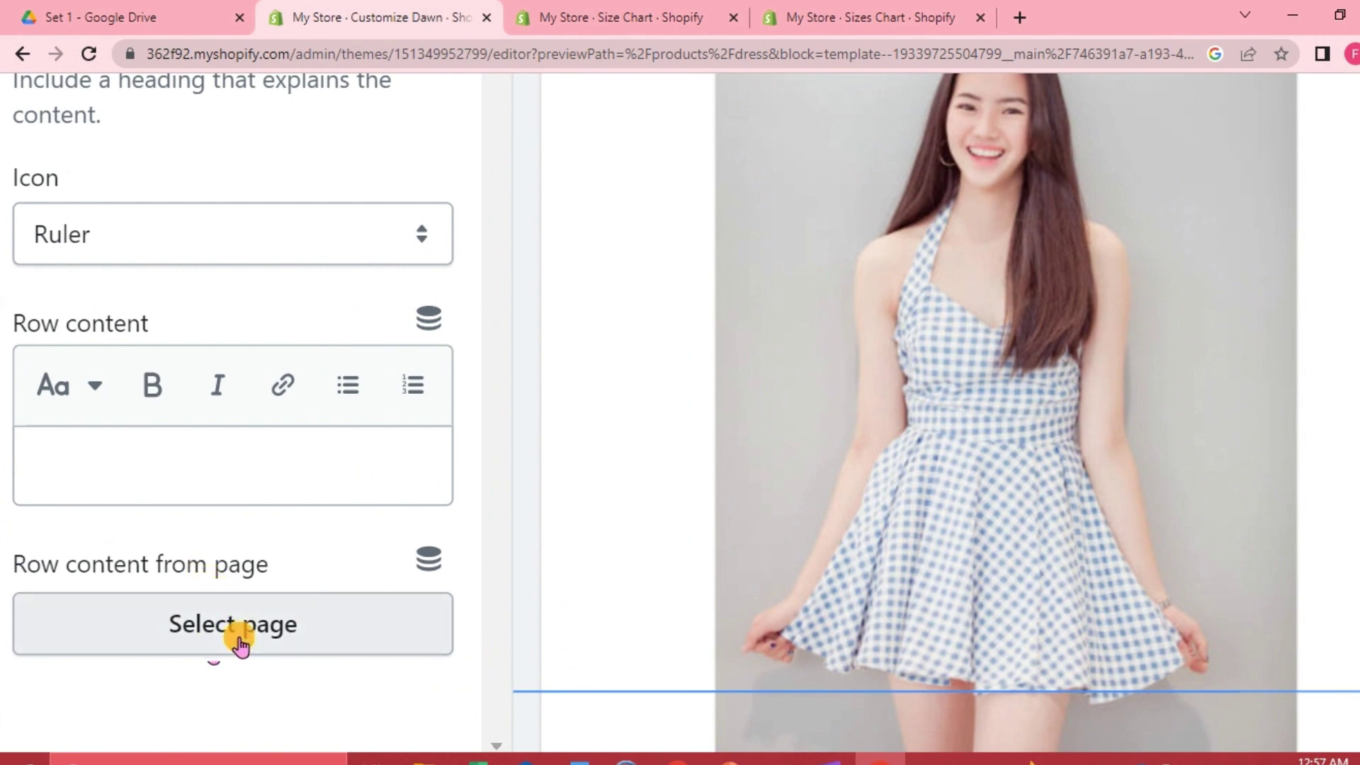
Use the Size Chart page as the Sizes row's content, save the template, and check the size table in the preview.
click(240, 641)
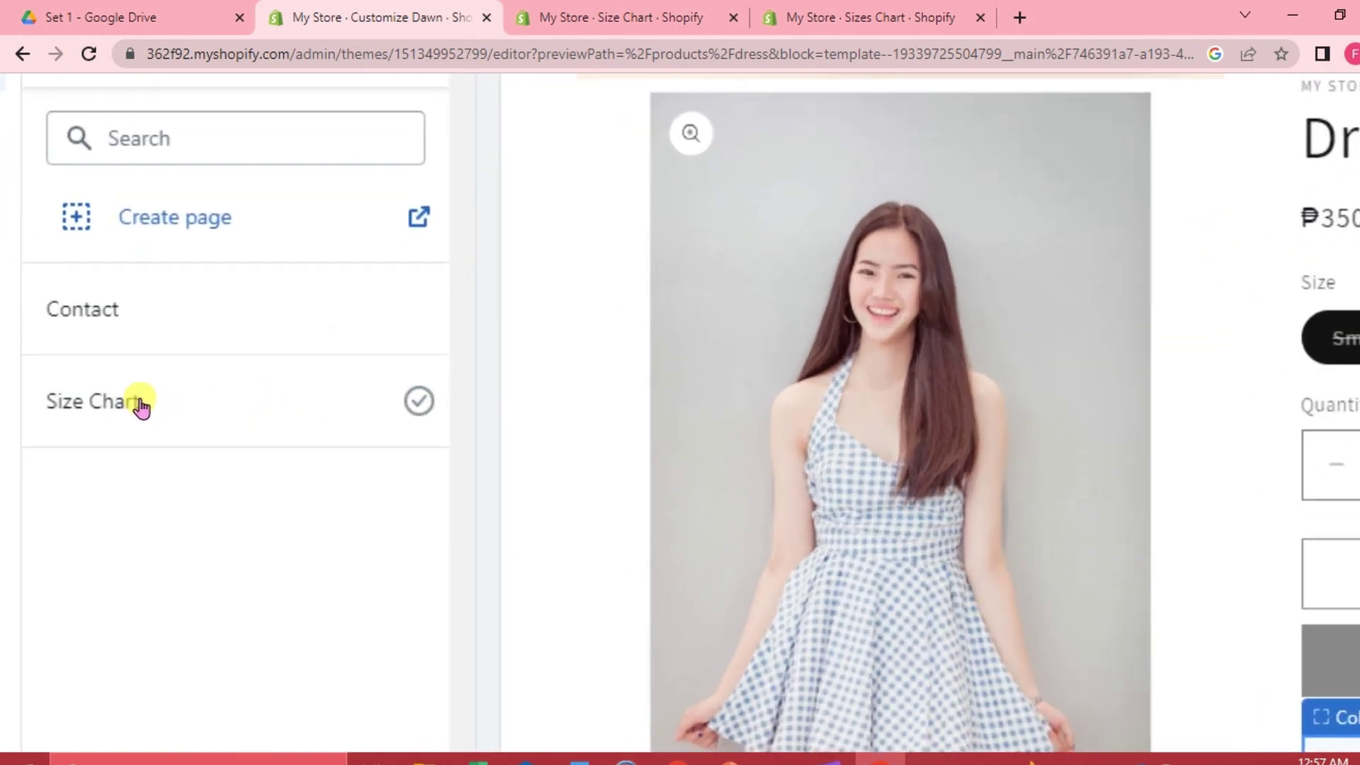
click(165, 402)
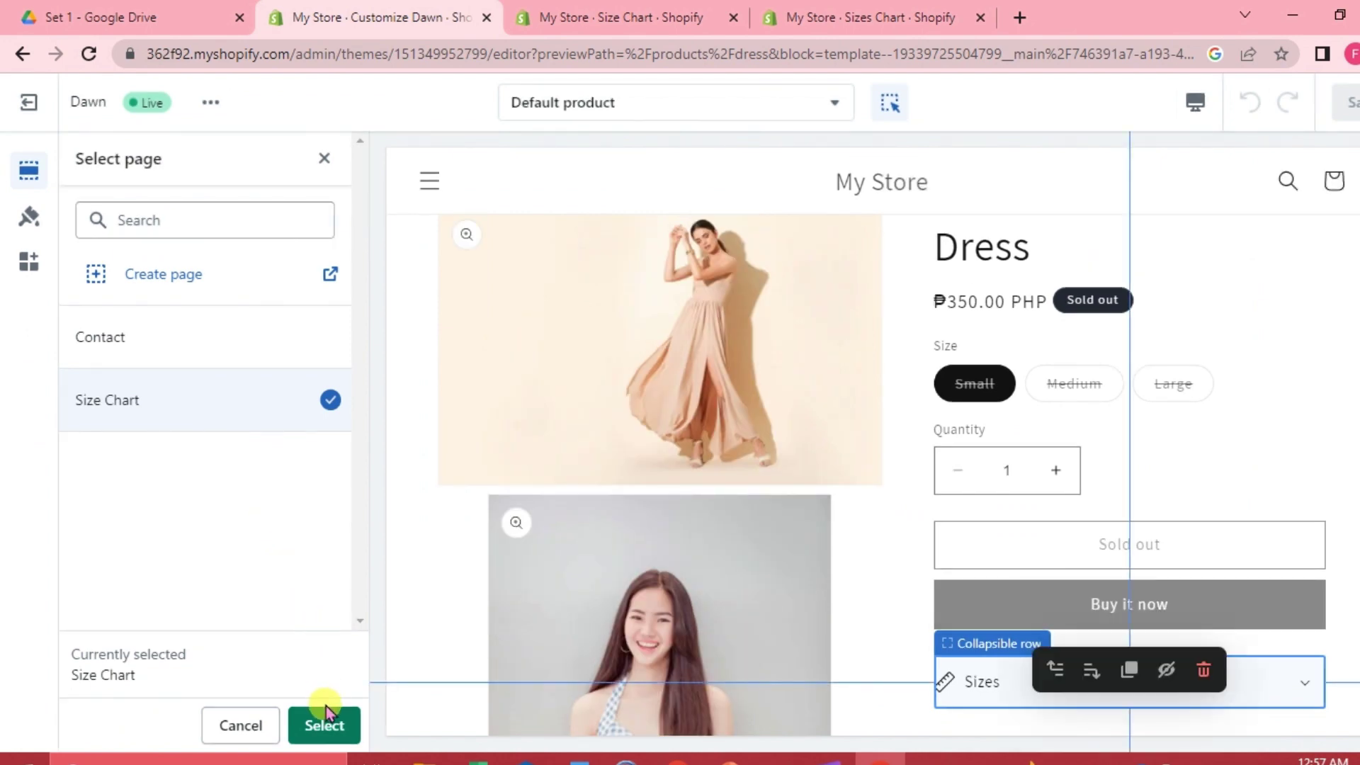
click(325, 725)
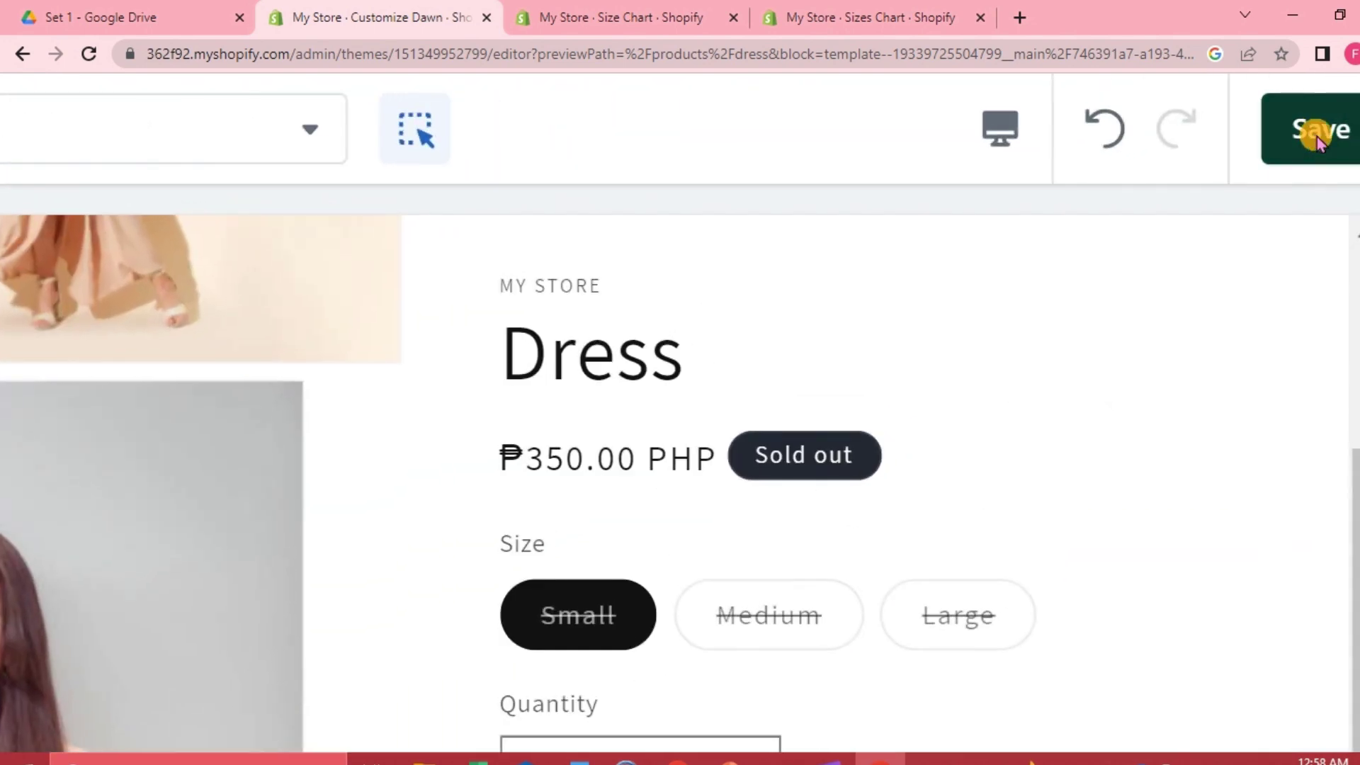
click(1316, 137)
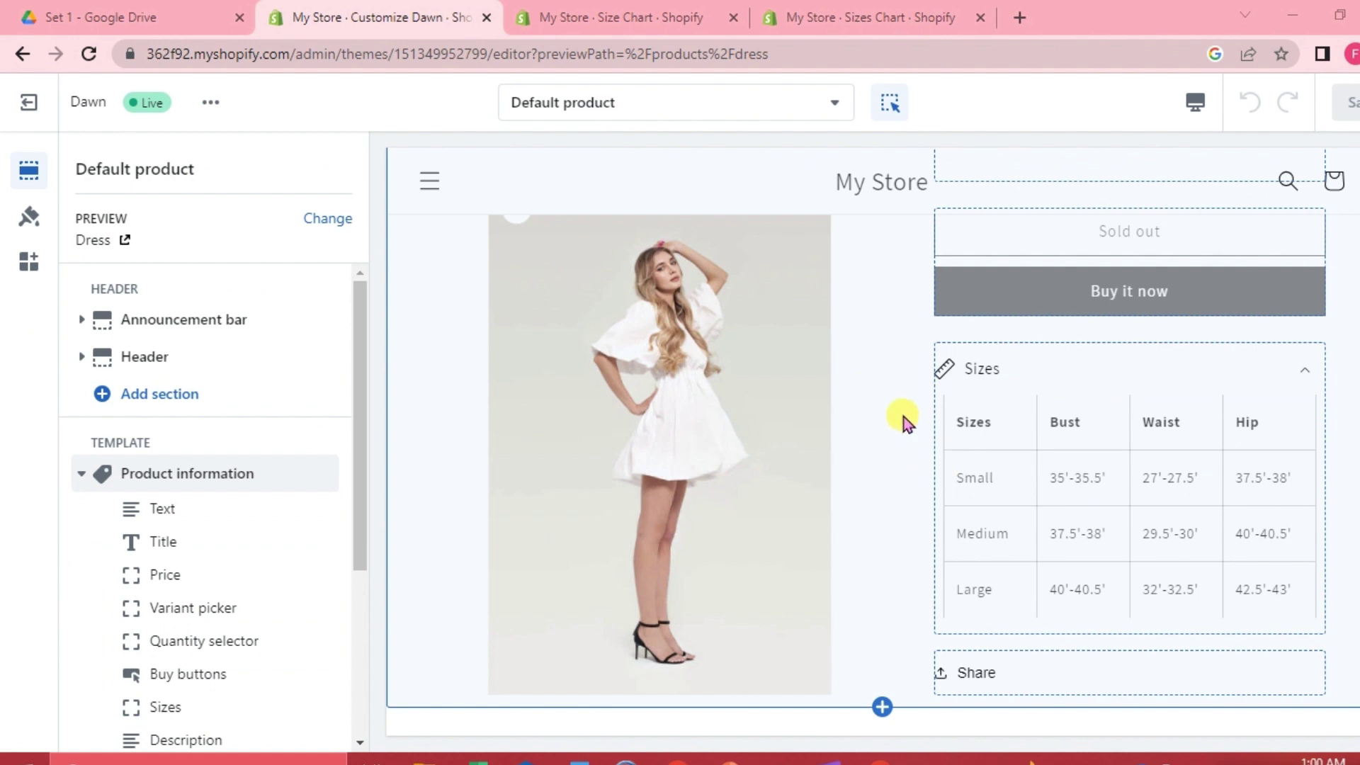
scroll(903, 419, up, 1)
scroll(991, 510, down, 1)
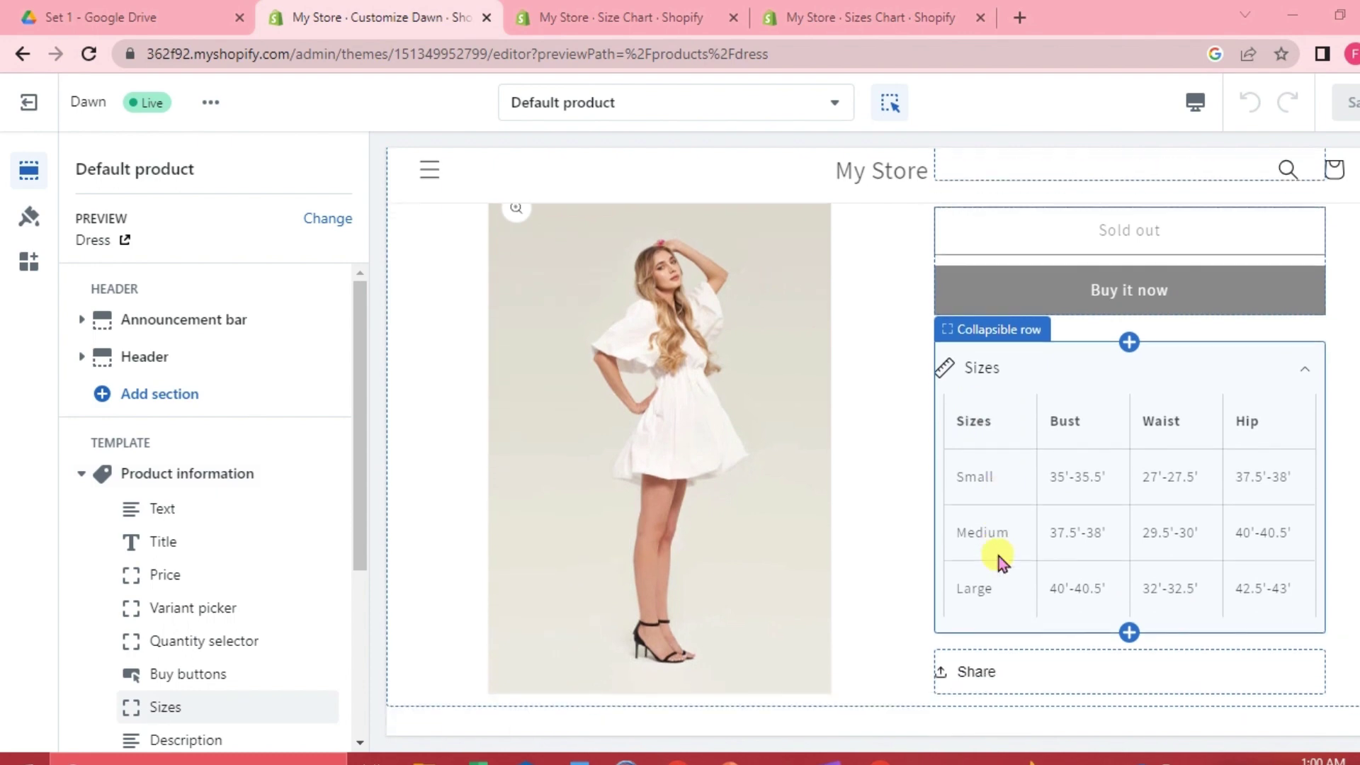